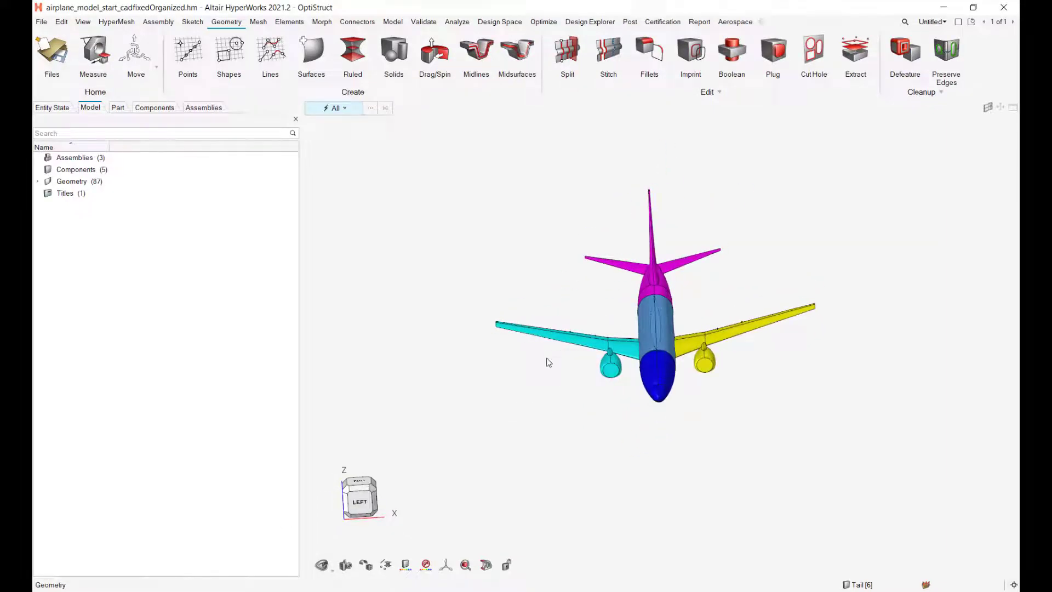
scroll(575, 257, up, 5)
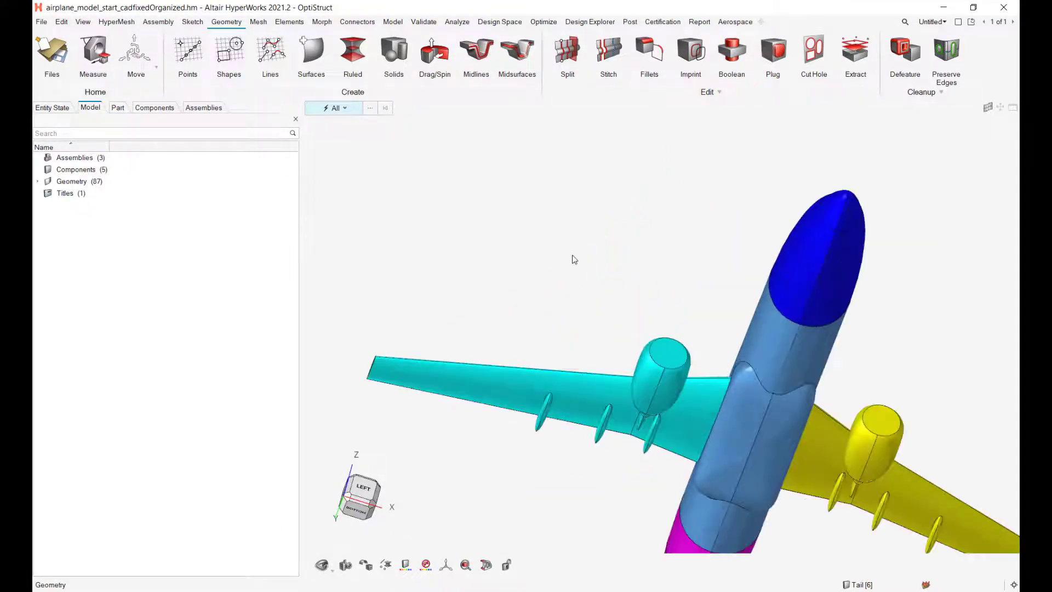
scroll(572, 255, down, 3)
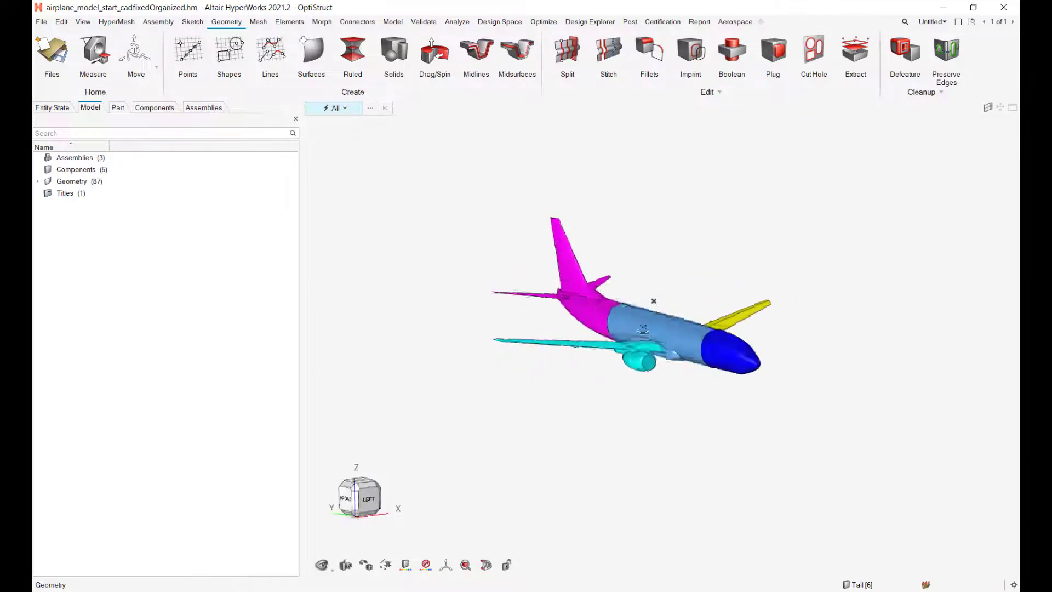
right_drag(598, 249, 472, 191)
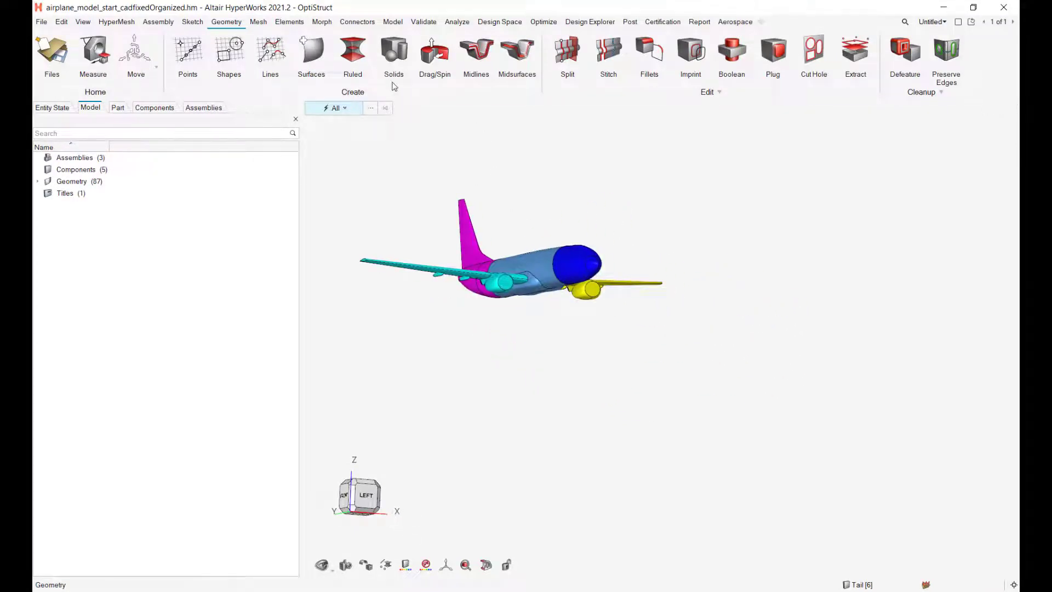
click(258, 22)
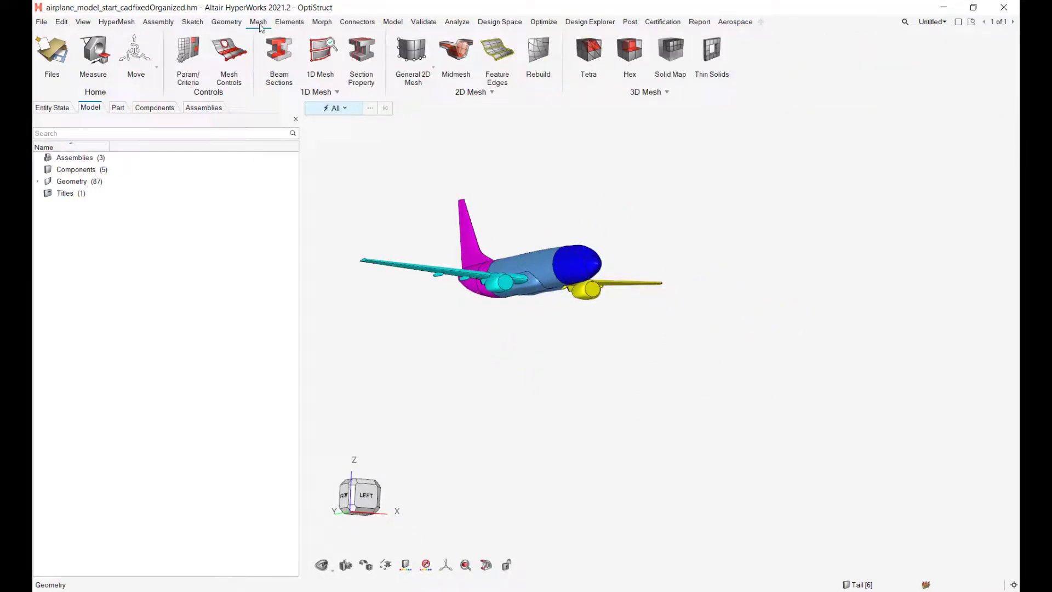
click(236, 22)
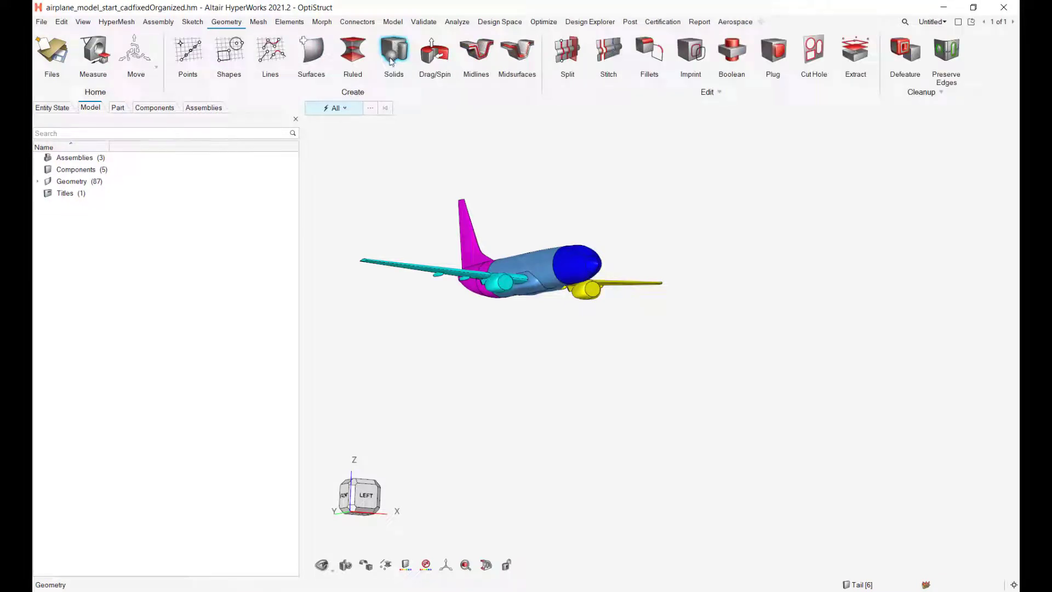
Step: Draw a solid sphere with a radius of about 686 on the cyan wing's underside, near the wing tip
click(391, 61)
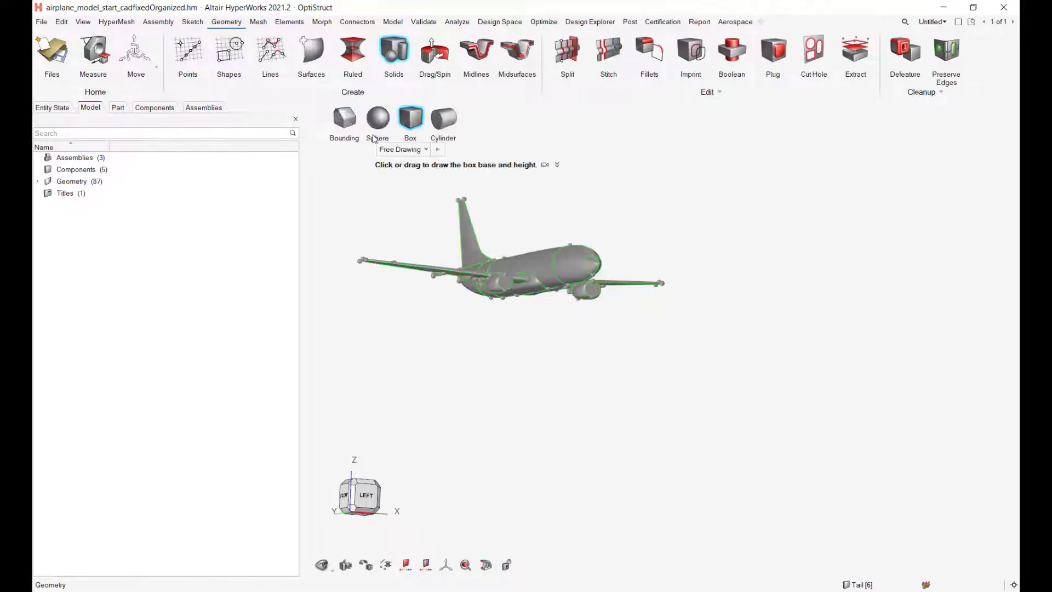
click(377, 118)
mouse_move(444, 333)
right_down()
mouse_move(491, 357)
mouse_move(557, 347)
mouse_move(589, 364)
mouse_move(526, 342)
mouse_move(548, 312)
mouse_move(547, 286)
right_up()
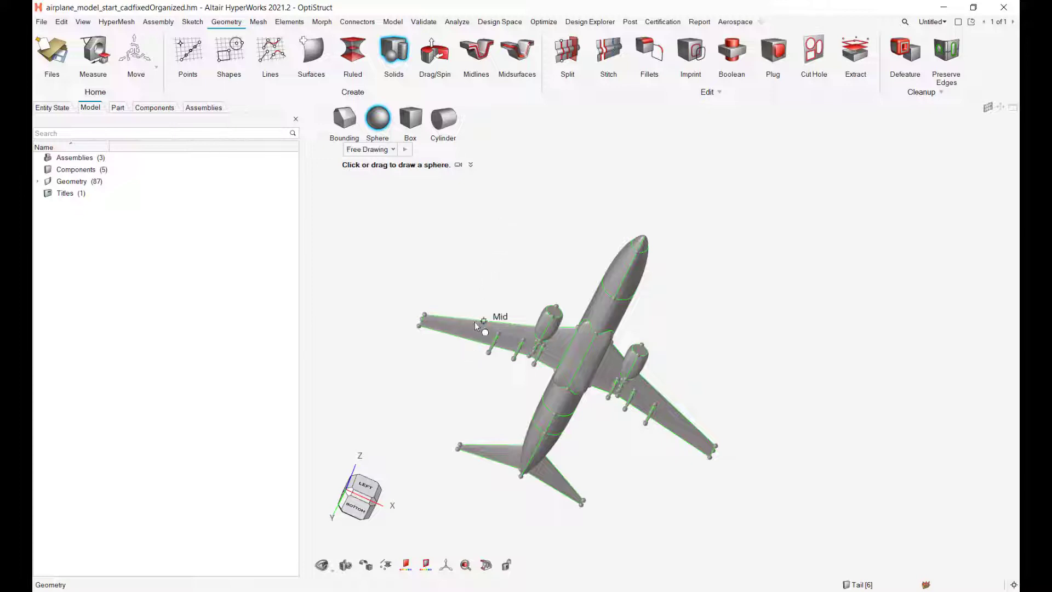
scroll(469, 282, up, 6)
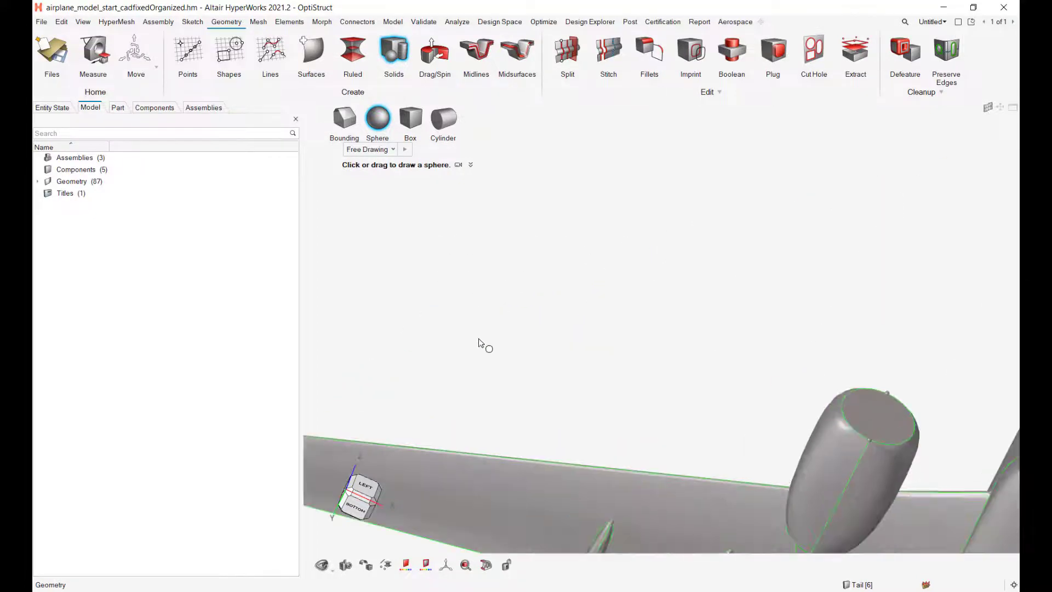
right_drag(505, 287, 606, 244)
middle_drag(605, 244, 629, 255)
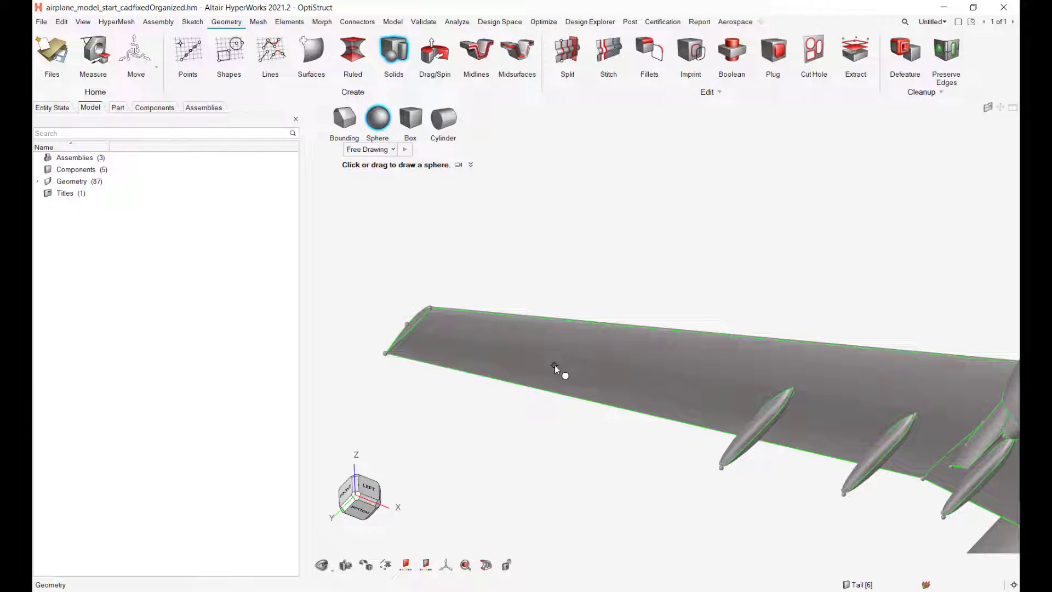
drag(555, 365, 586, 369)
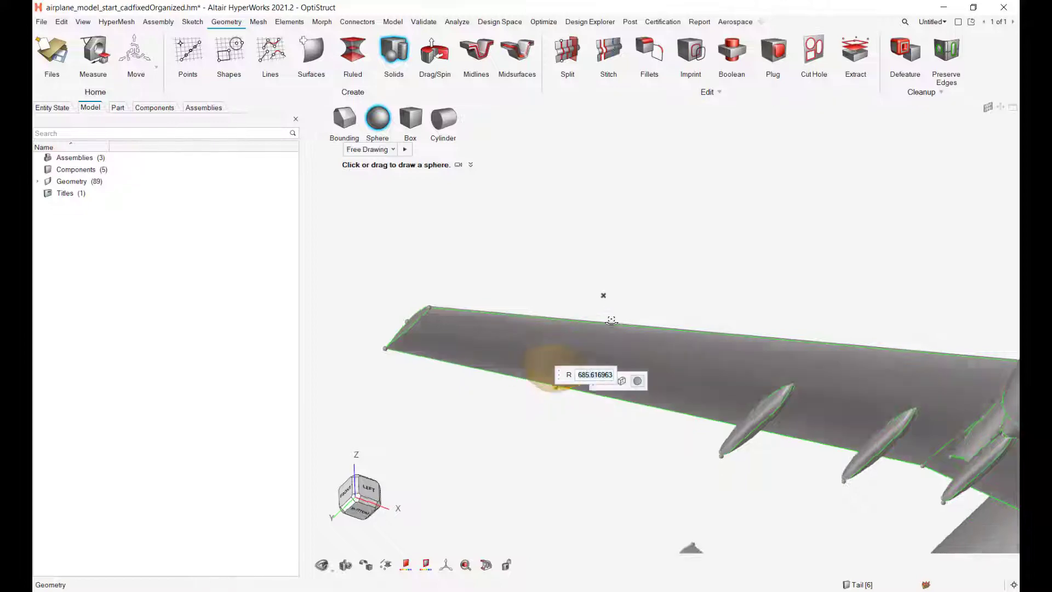
Step: Move the sphere about 2558 along the wing in X toward the fuselage, keeping it straddling the wing surfaces
middle_drag(611, 321, 664, 333)
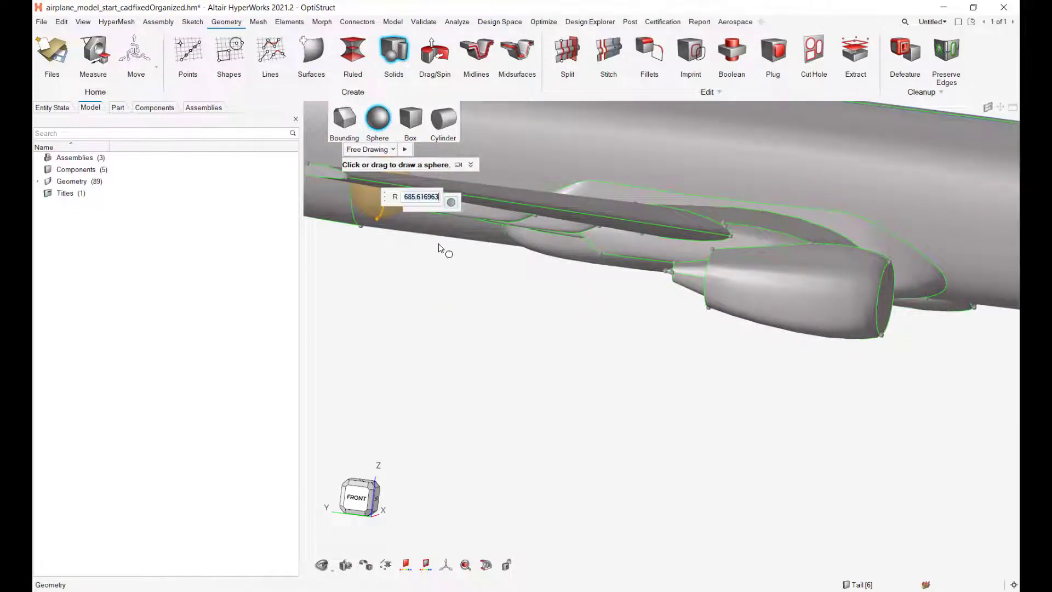
right_drag(437, 244, 461, 297)
drag(407, 252, 444, 339)
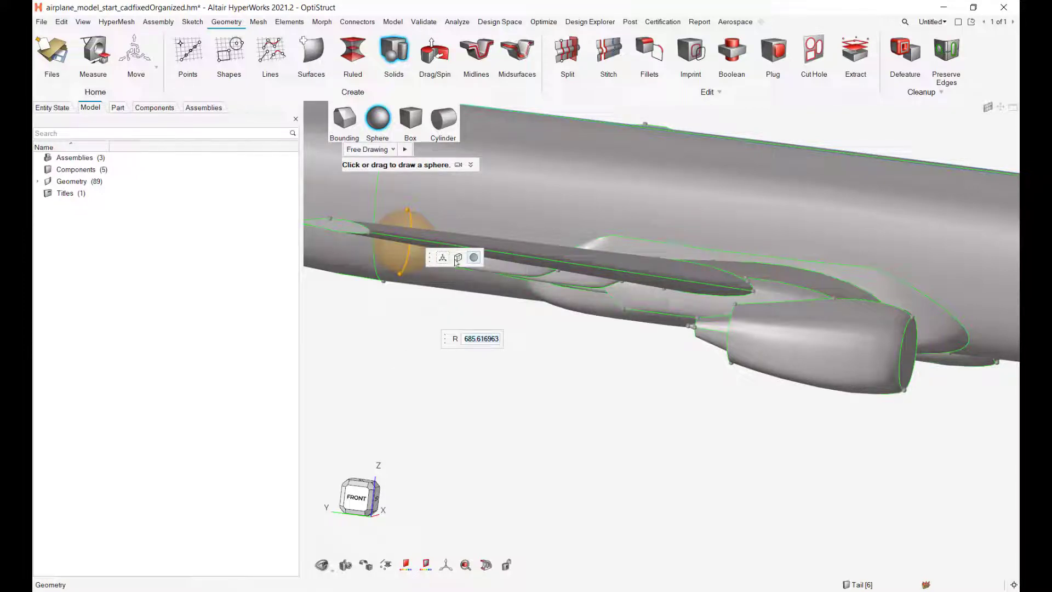
middle_drag(538, 320, 531, 323)
right_drag(551, 324, 627, 374)
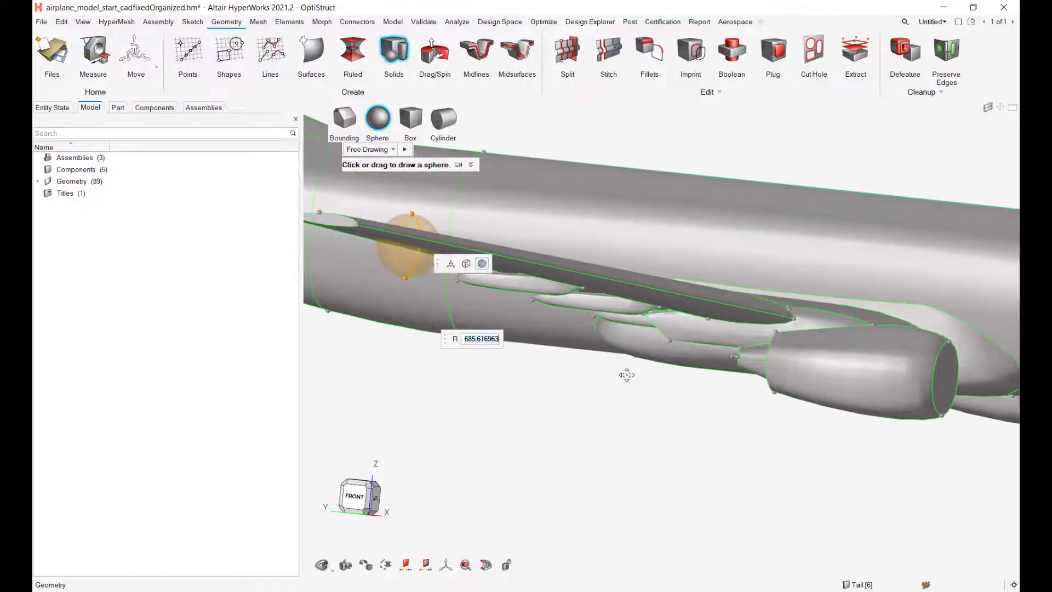
click(451, 265)
middle_drag(463, 255, 470, 227)
drag(479, 210, 548, 191)
middle_drag(548, 190, 580, 200)
drag(538, 177, 563, 164)
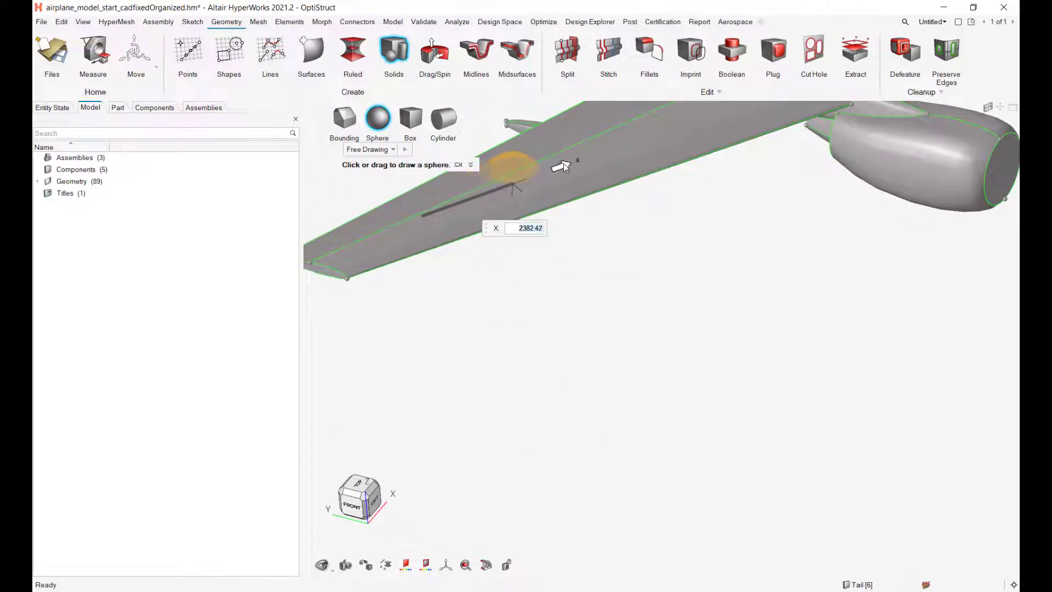
mouse_move(633, 241)
middle_down()
mouse_move(627, 228)
mouse_move(652, 230)
mouse_move(622, 235)
mouse_move(631, 227)
middle_up()
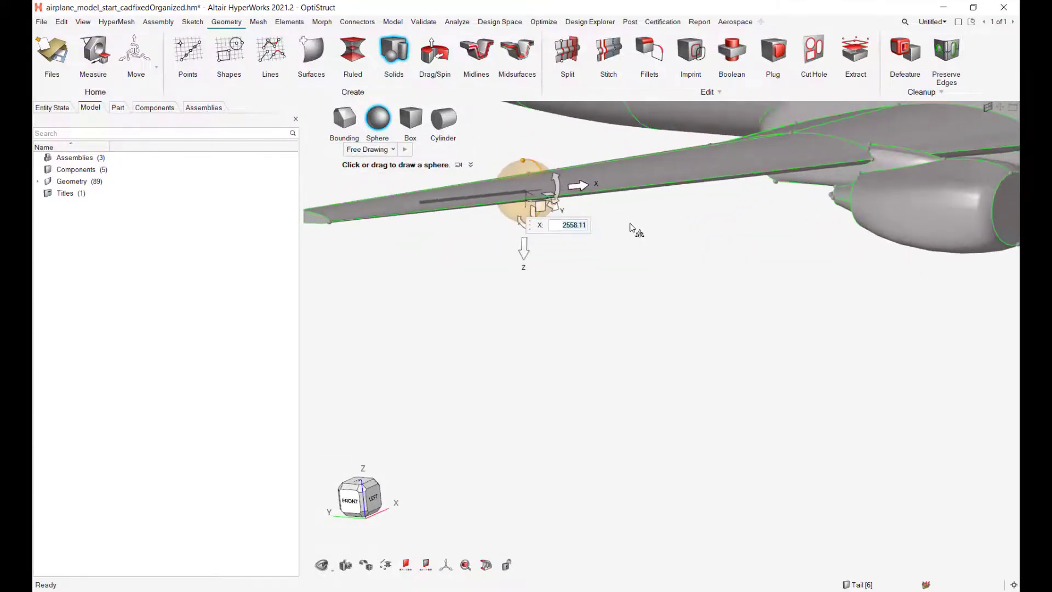
click(617, 287)
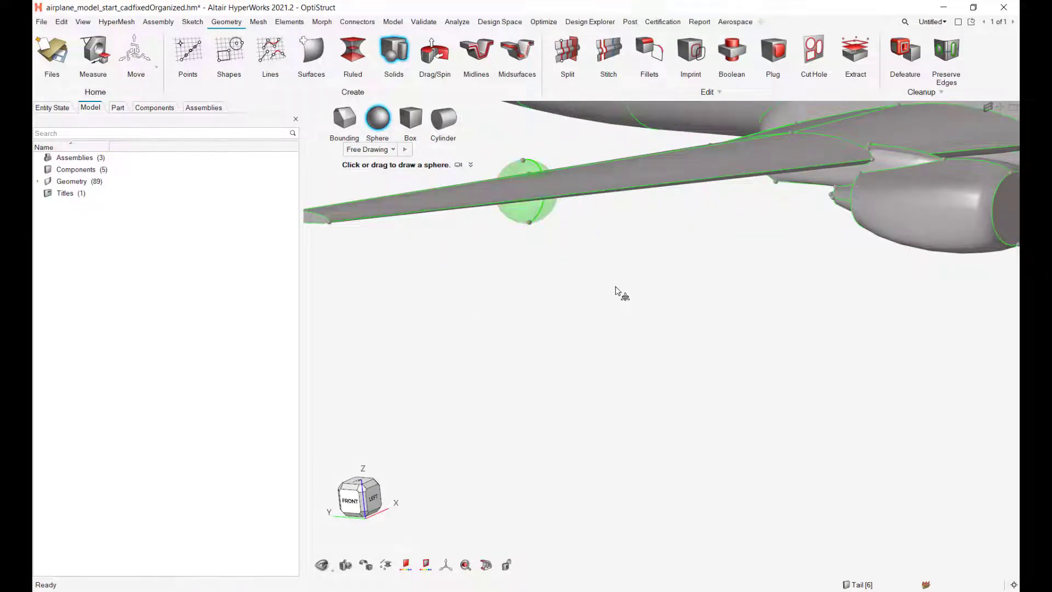
mouse_move(617, 291)
middle_down()
mouse_move(601, 254)
mouse_move(580, 278)
mouse_move(572, 235)
mouse_move(582, 263)
mouse_move(573, 275)
middle_up()
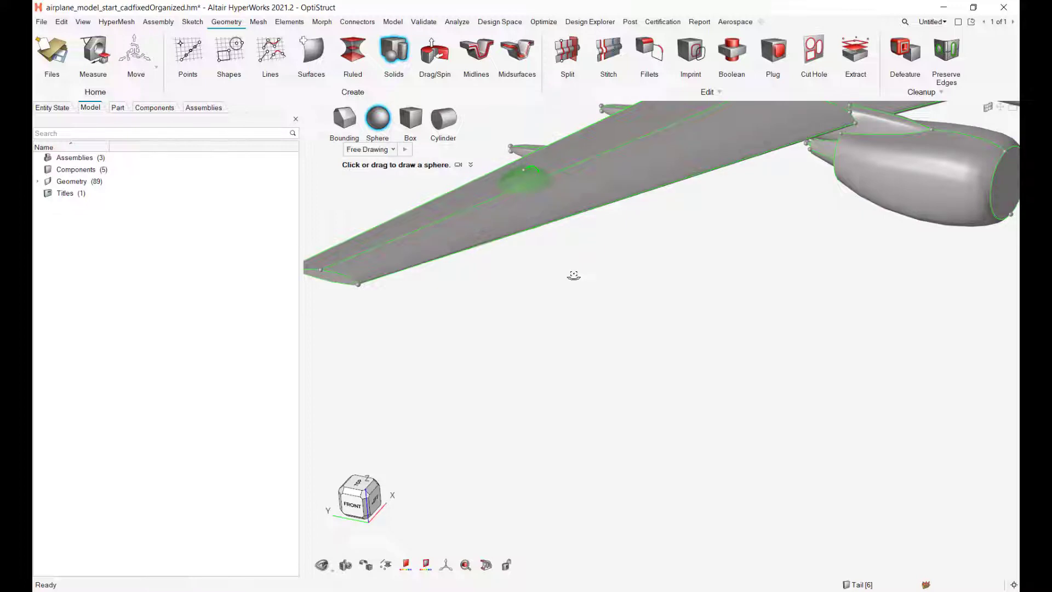
click(731, 52)
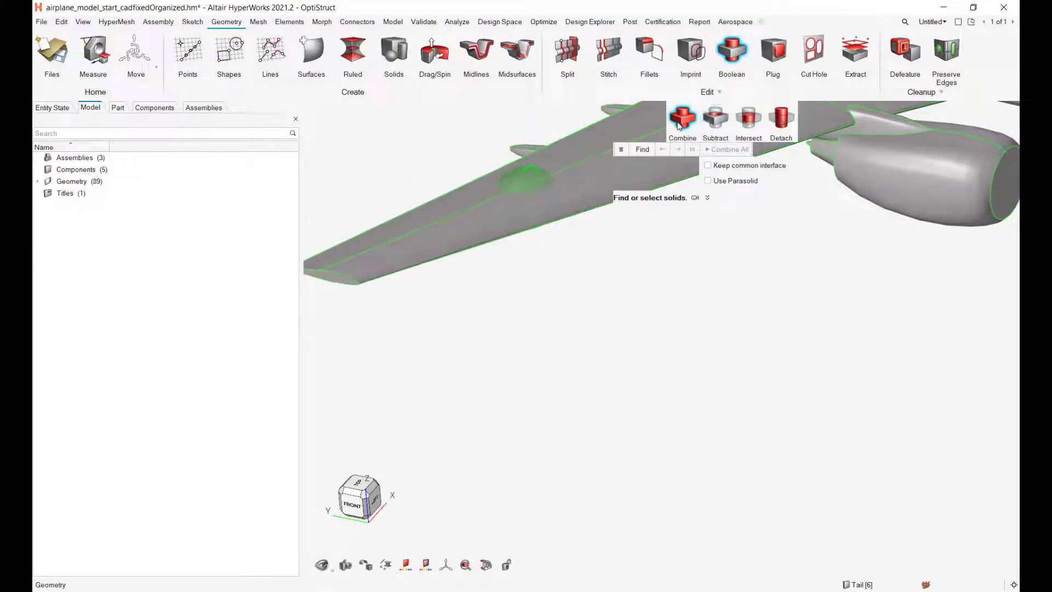
click(748, 117)
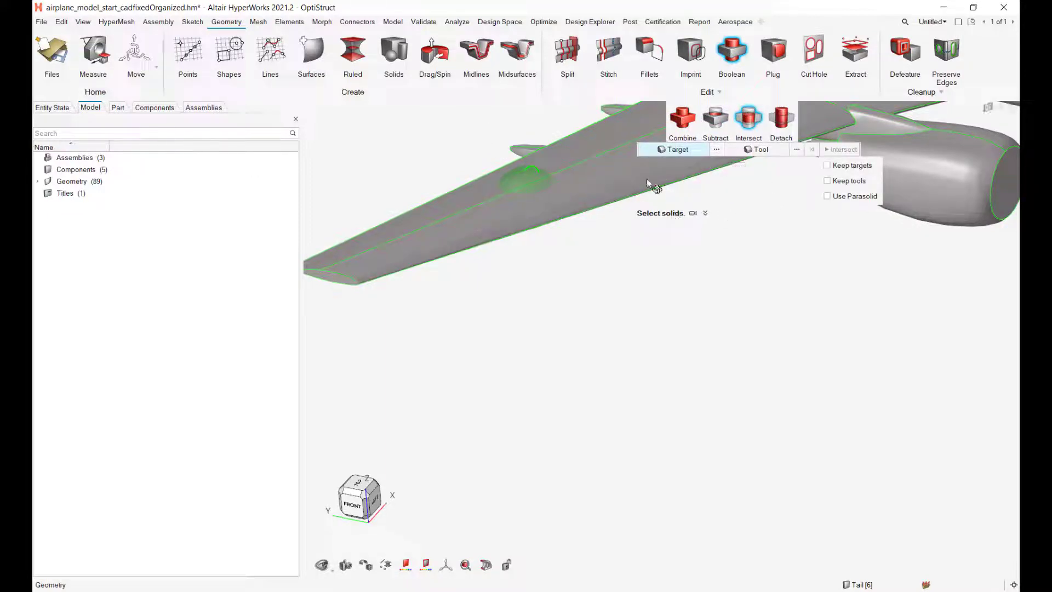
click(524, 175)
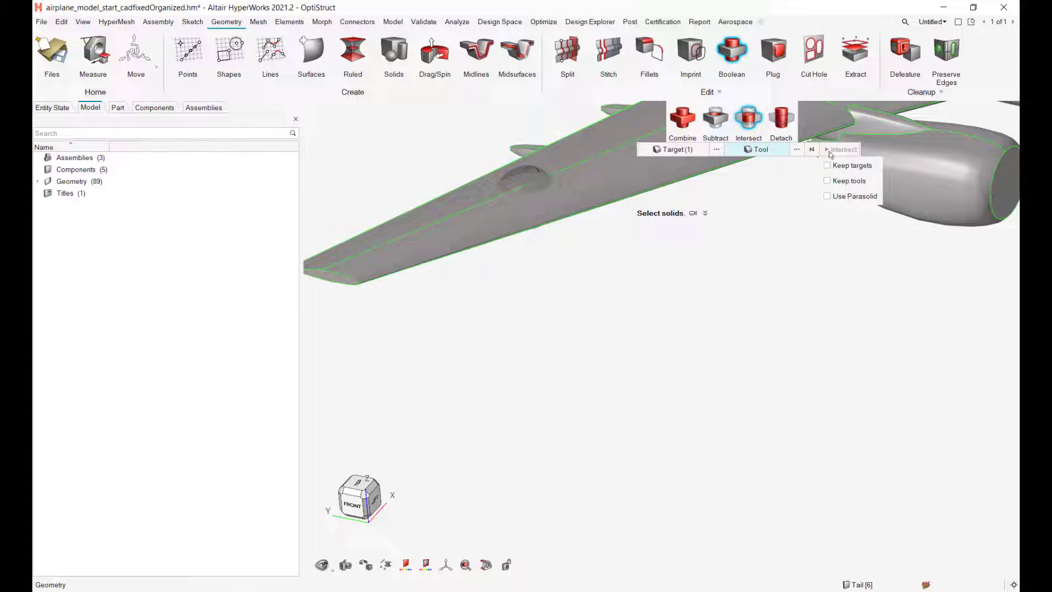
key(Escape)
key(Escape)
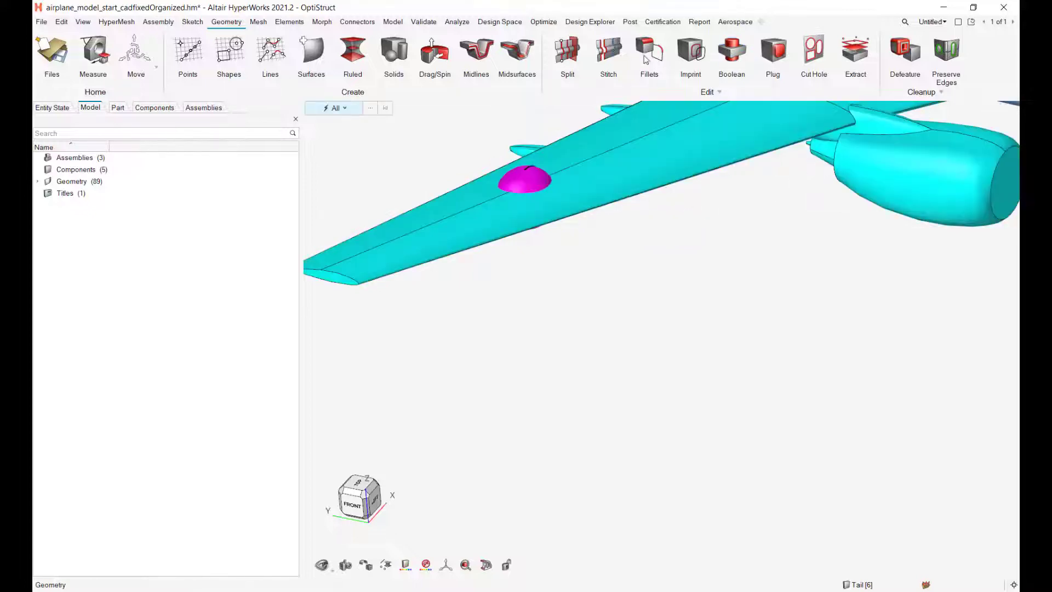
Step: Split the six outer wing surfaces by surface, using the sphere's surface as the trimmer and leaving the sphere out of the targets
click(567, 53)
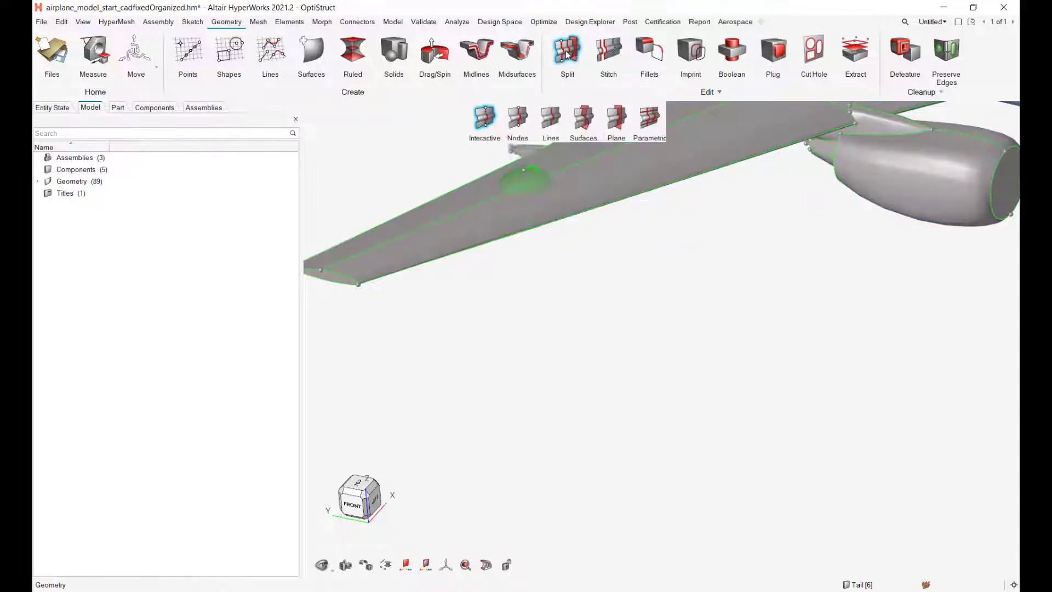
click(582, 121)
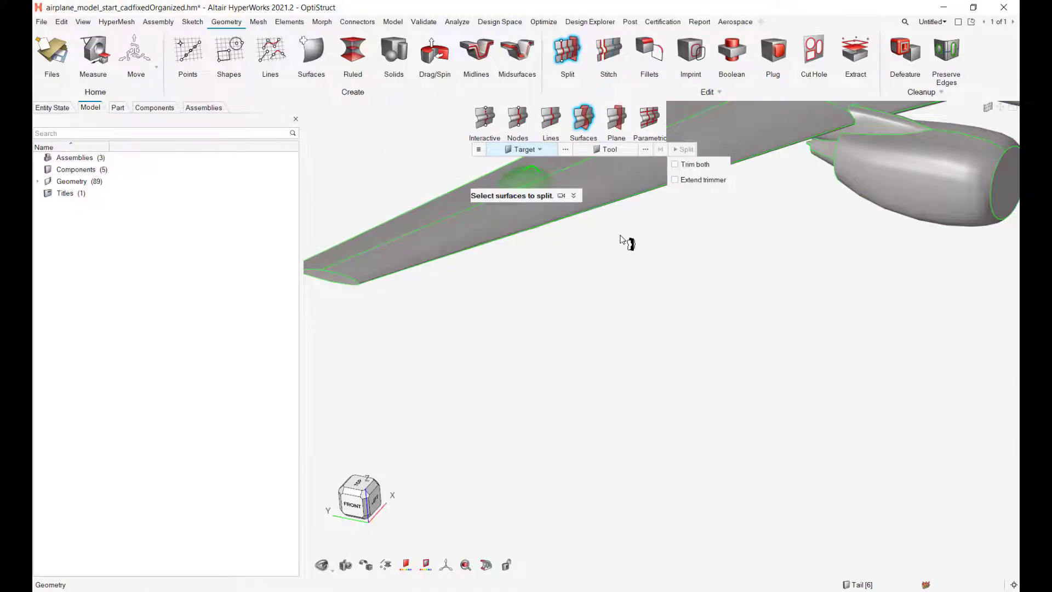
middle_drag(622, 239, 582, 317)
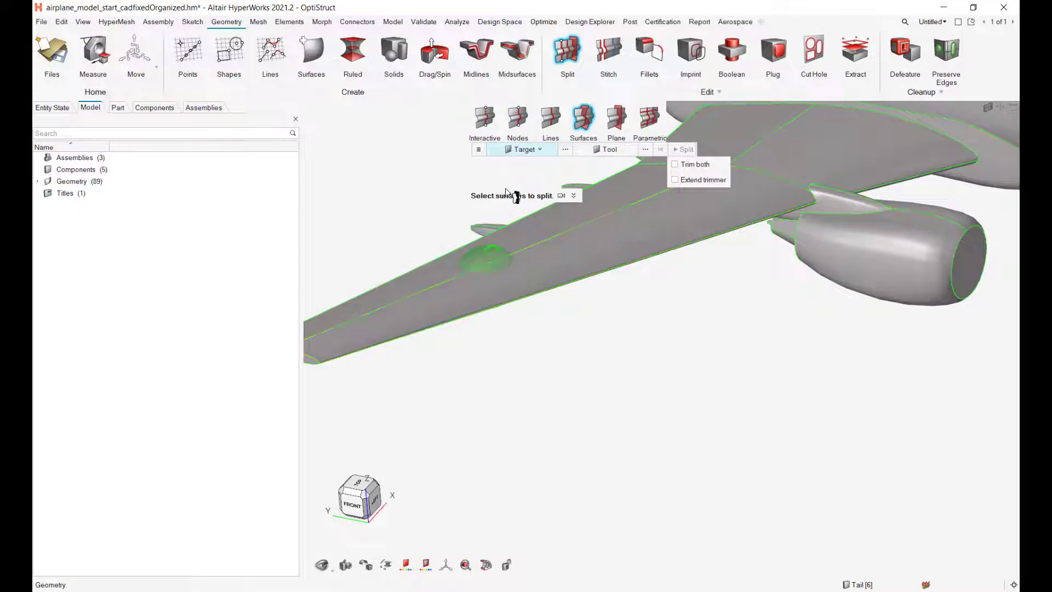
click(482, 259)
drag(408, 213, 589, 367)
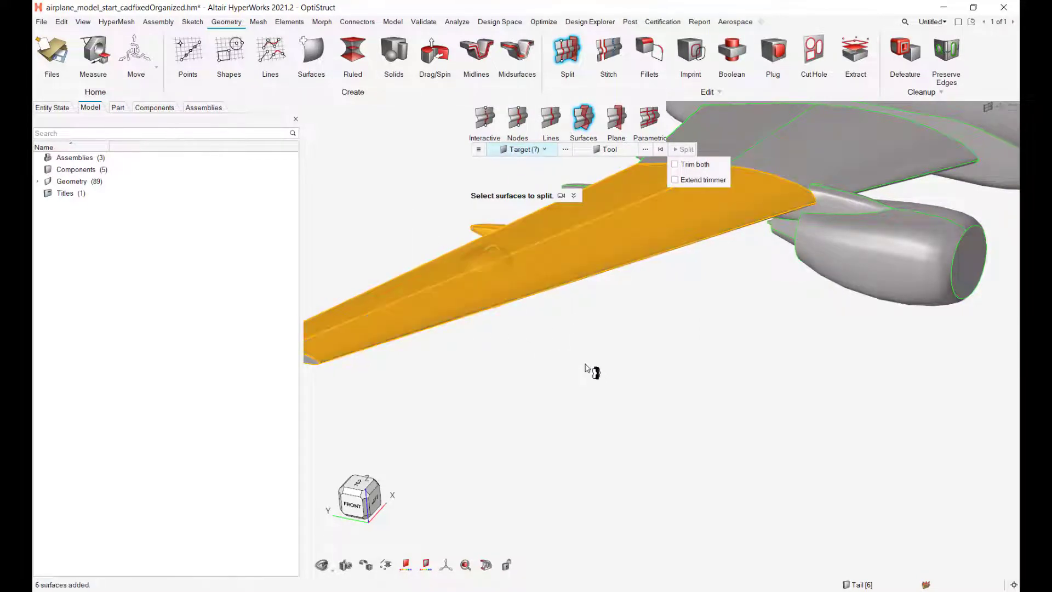
ctrl+click(485, 256)
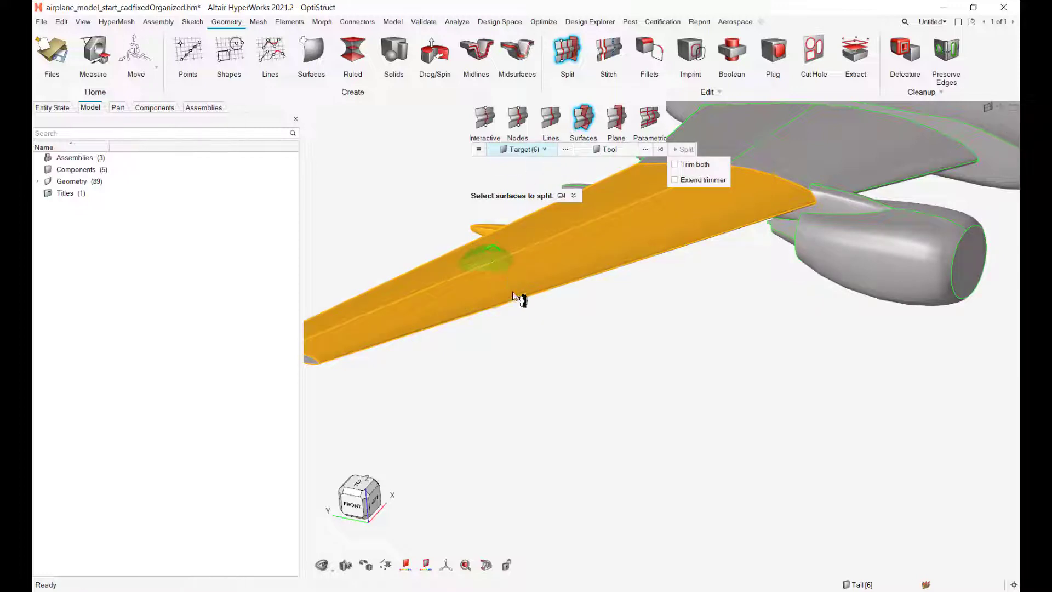
click(598, 150)
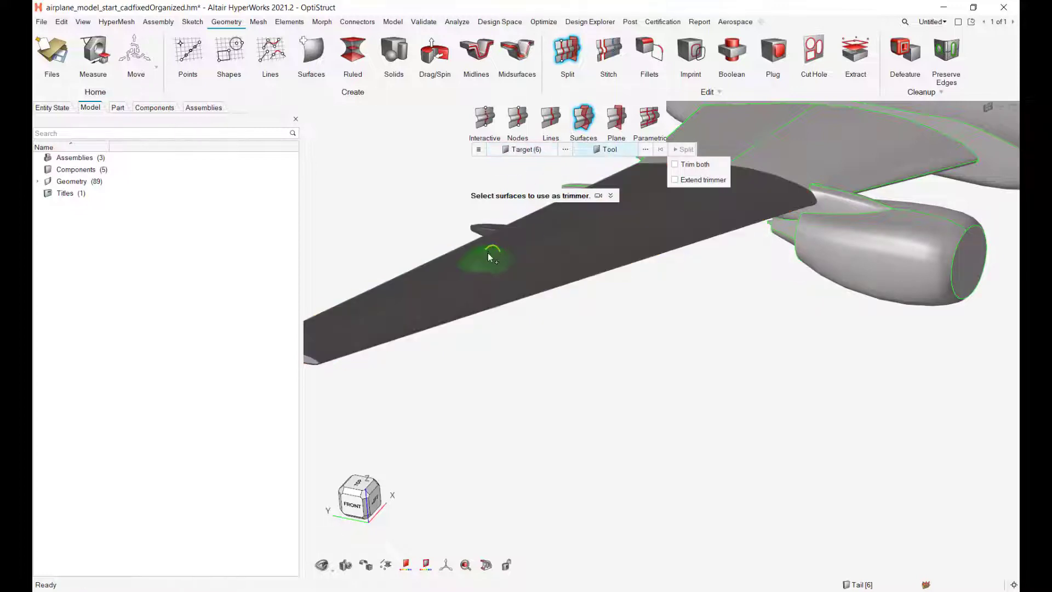
click(489, 257)
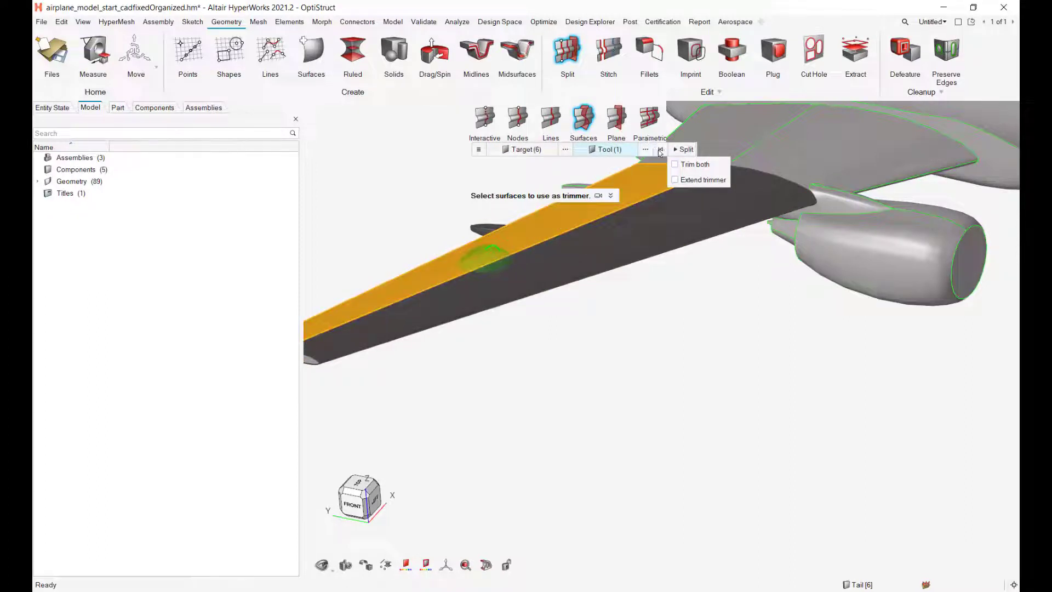
shift+click(510, 238)
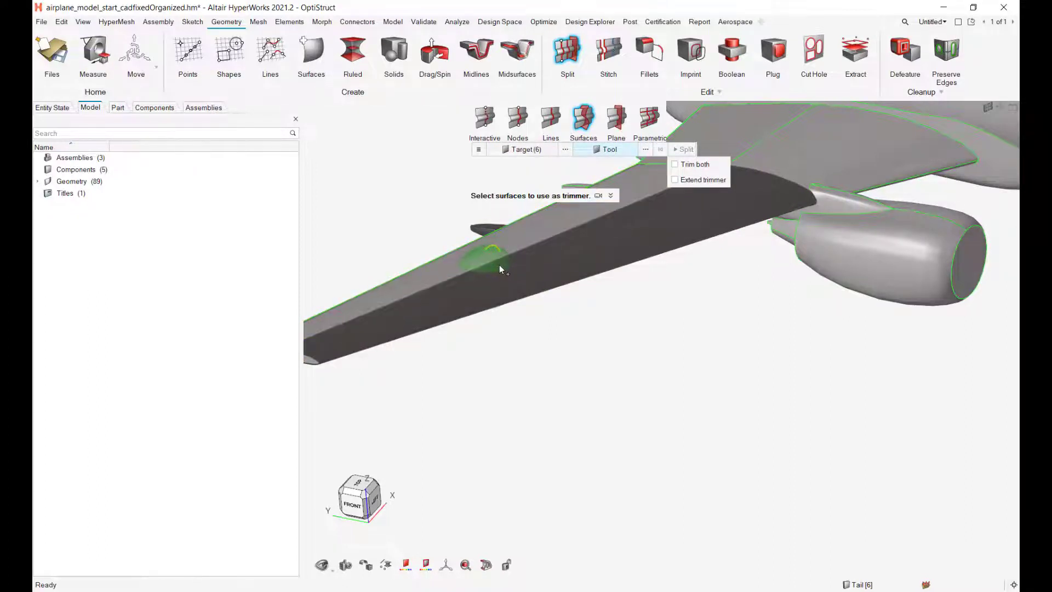
click(498, 265)
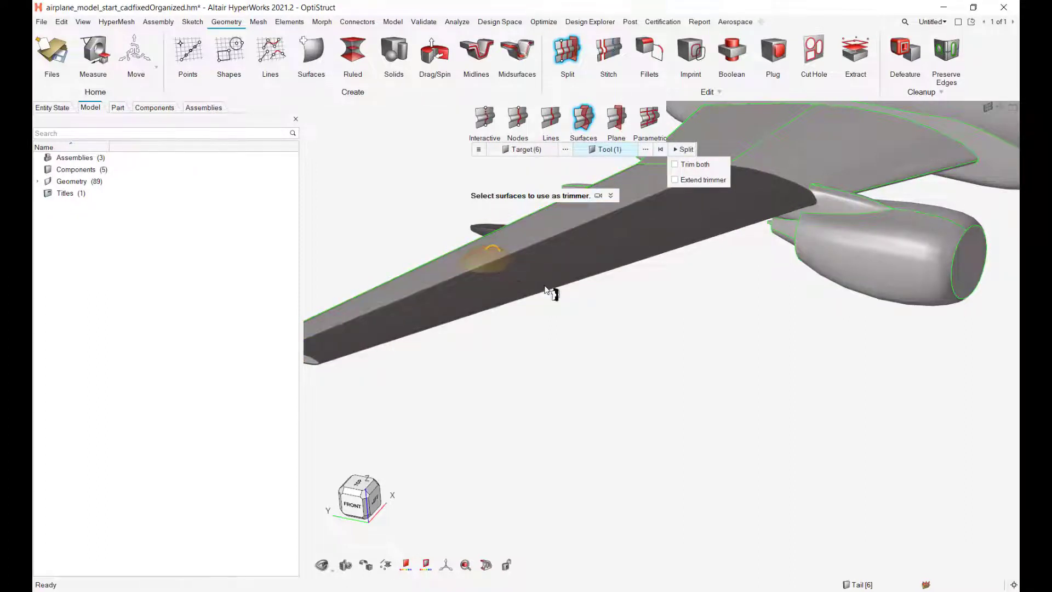
click(684, 150)
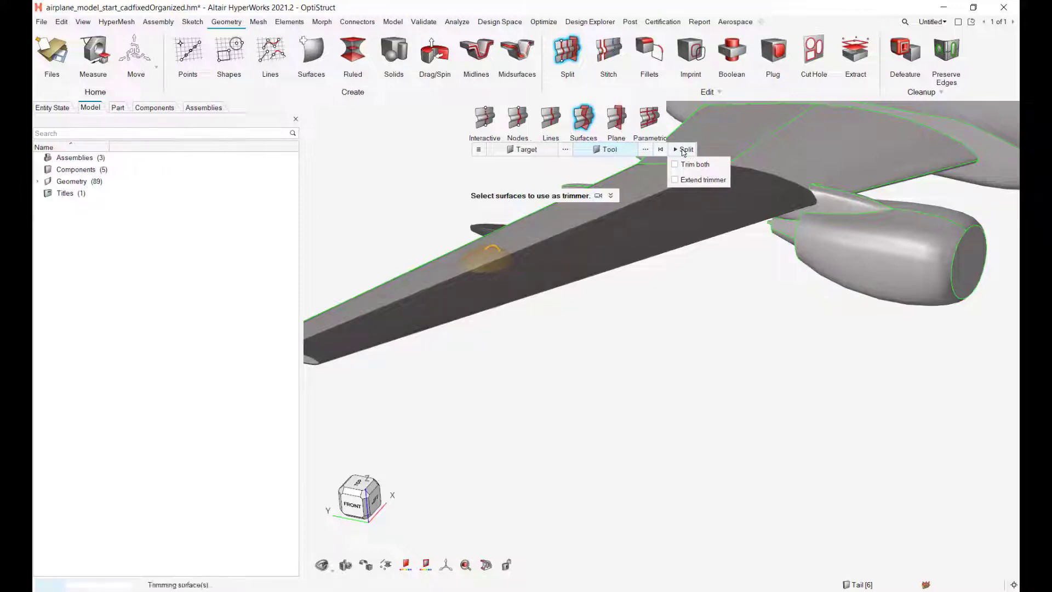
Step: Try to split the solid sphere by surface, using the cyan wing's outer lower surface as the trimmer without extending it
middle_drag(609, 331, 523, 344)
middle_drag(551, 249, 528, 249)
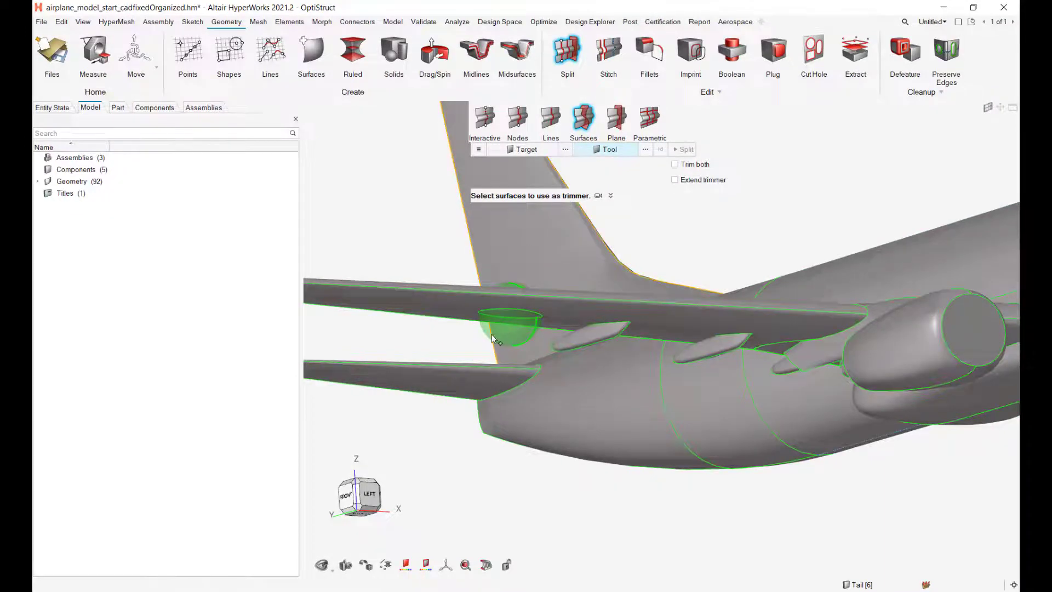
middle_drag(491, 334, 528, 331)
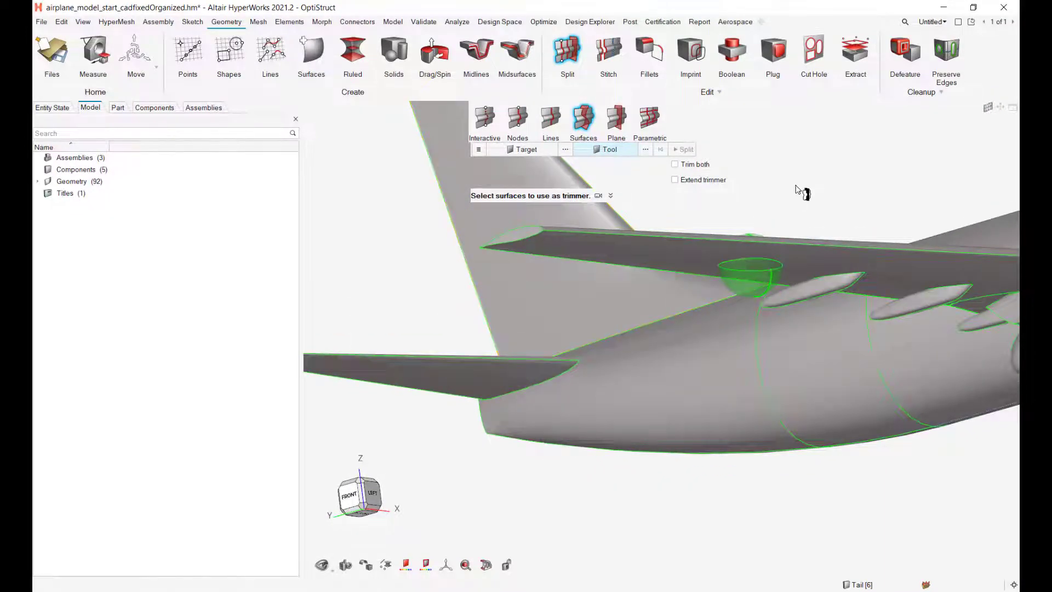
middle_drag(795, 193, 585, 228)
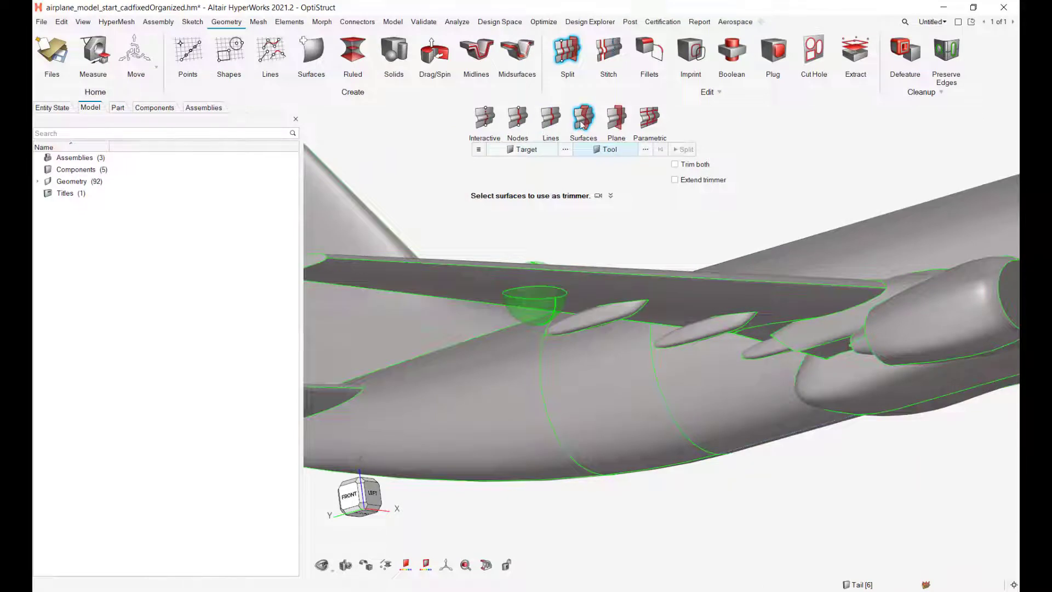
click(526, 149)
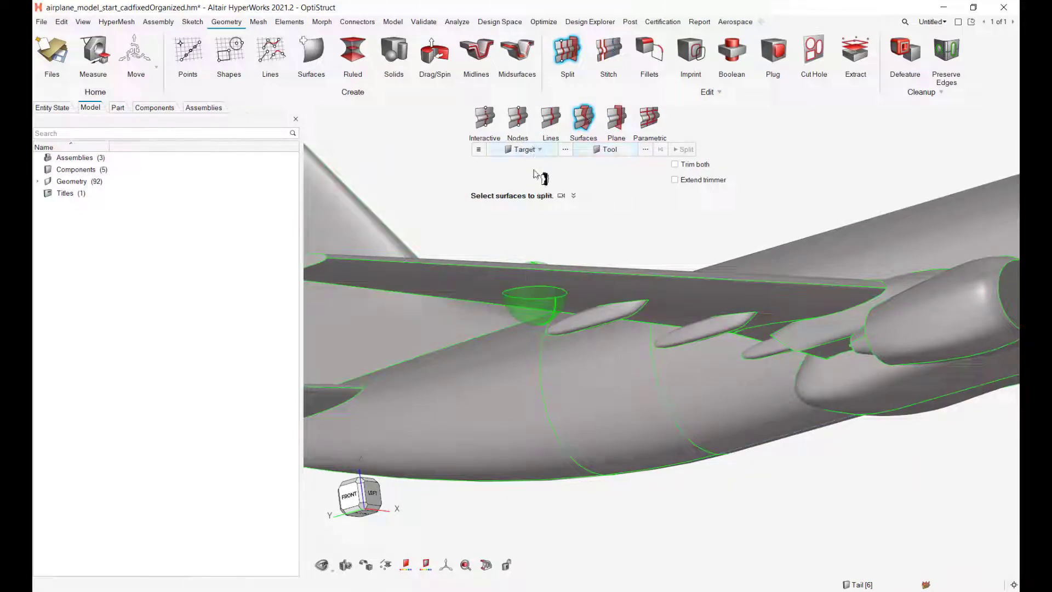
middle_drag(556, 231, 529, 262)
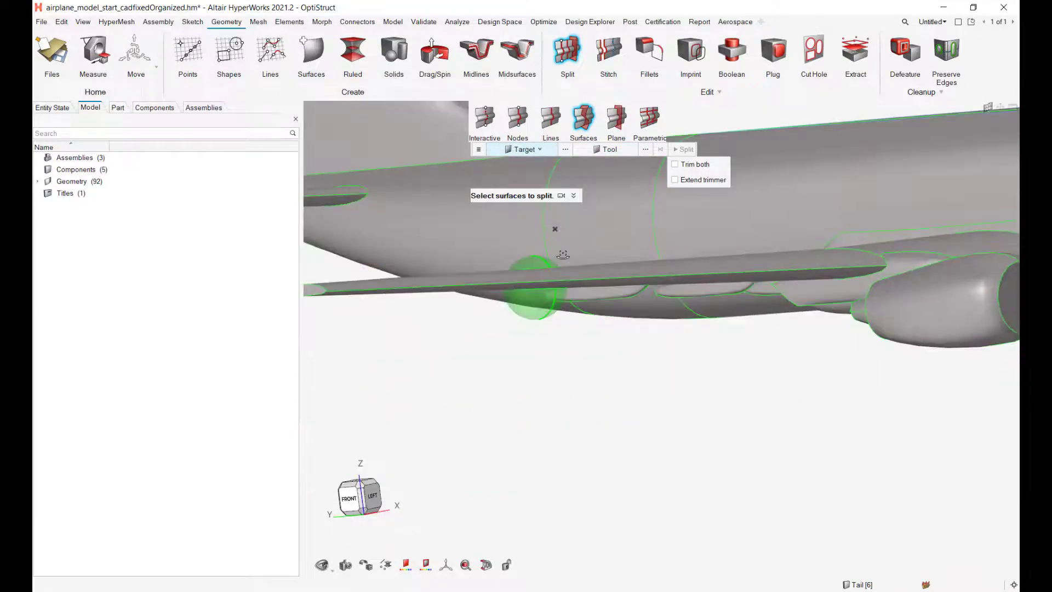
click(530, 263)
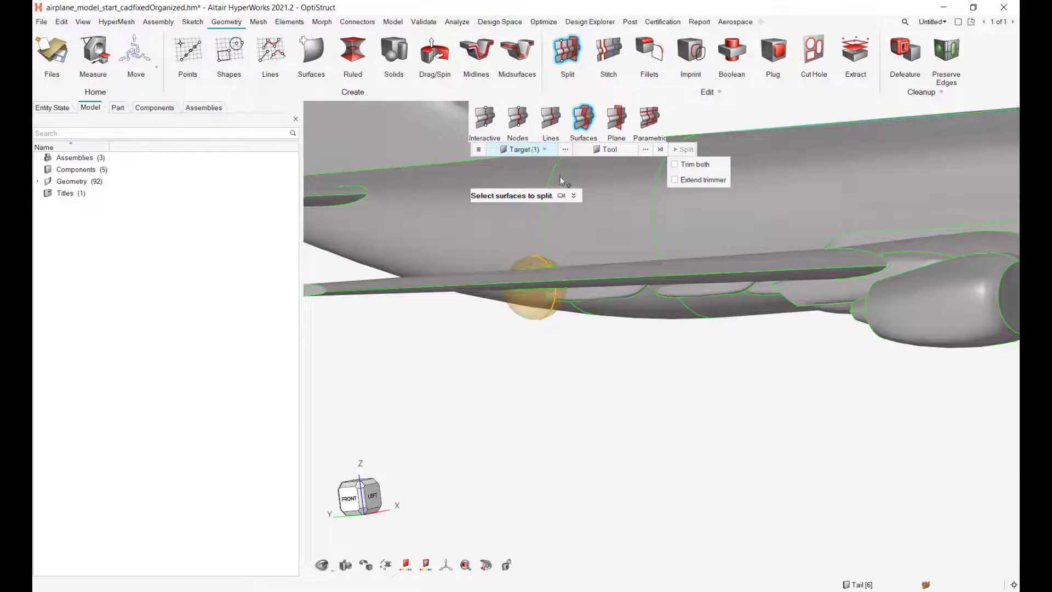
click(543, 149)
click(515, 178)
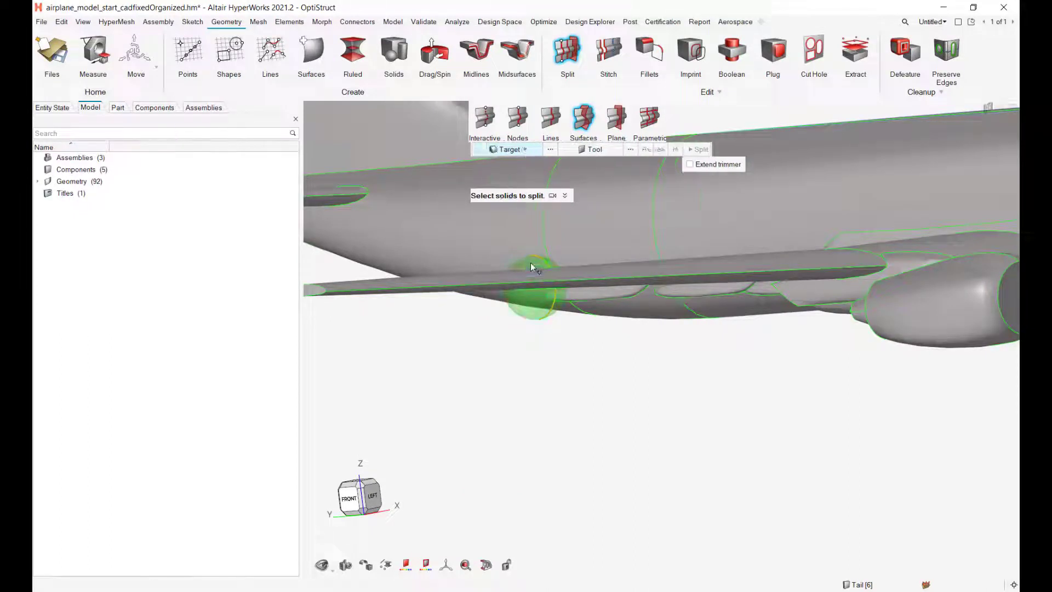
click(531, 263)
click(594, 149)
middle_drag(581, 215, 542, 356)
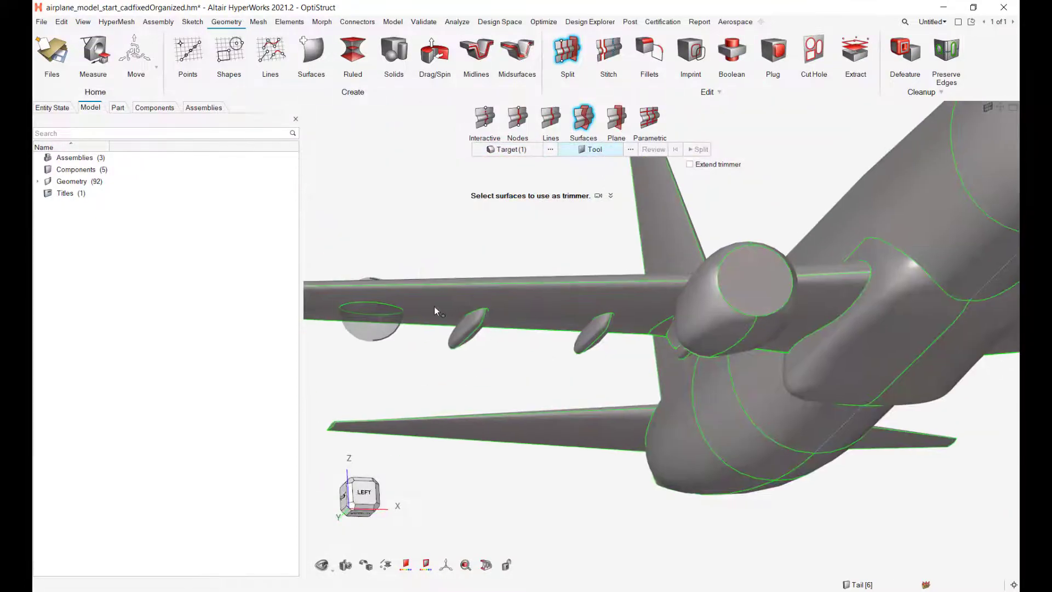
click(426, 306)
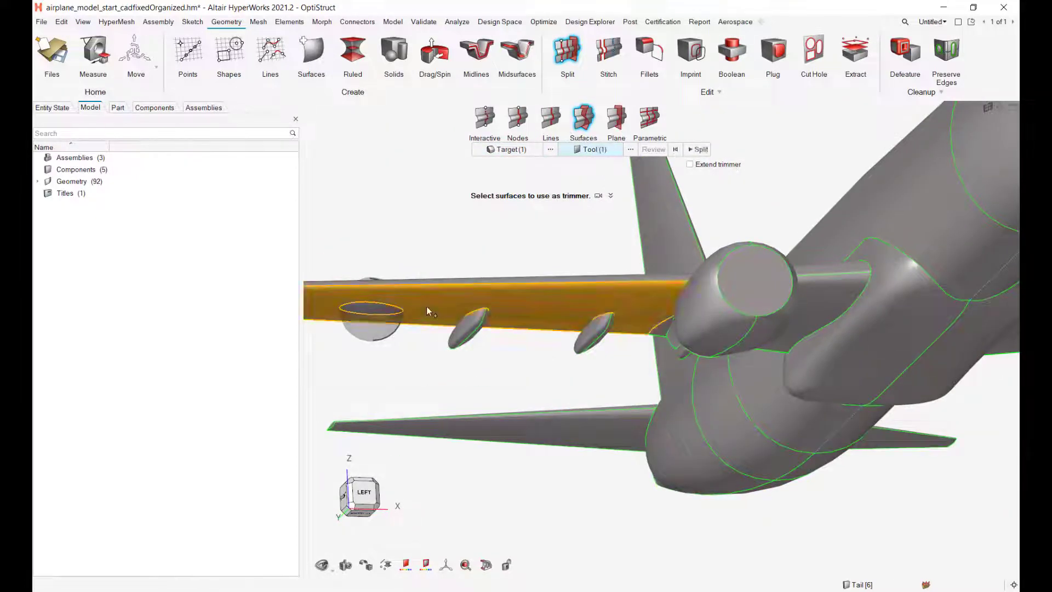
click(697, 150)
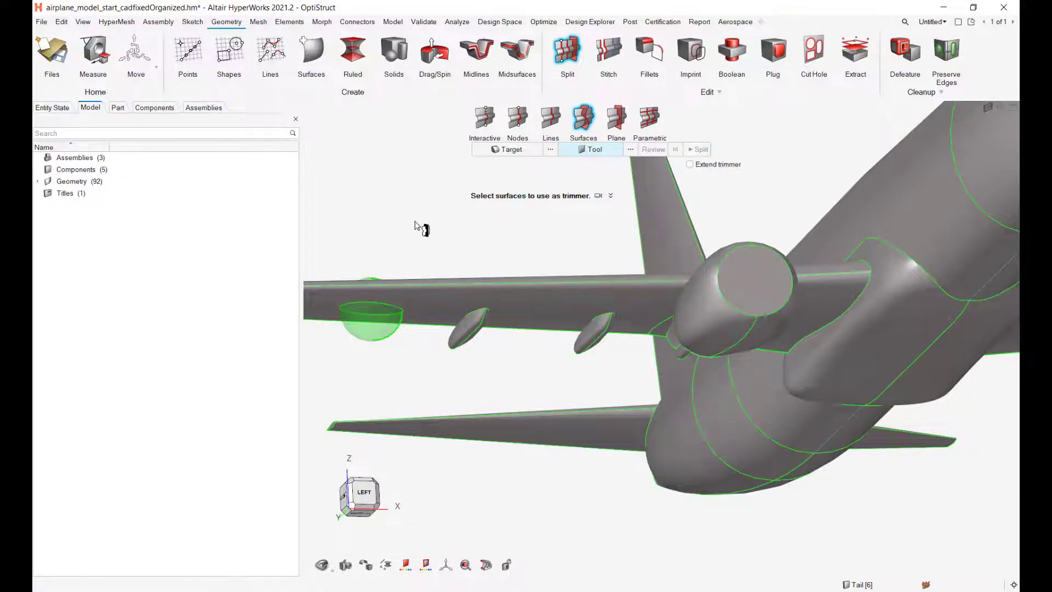
middle_drag(420, 226, 436, 259)
key(Escape)
Step: Split the solid sphere with the cyan wing's outer lower surface as trimmer, with Extend trimmer enabled
click(356, 231)
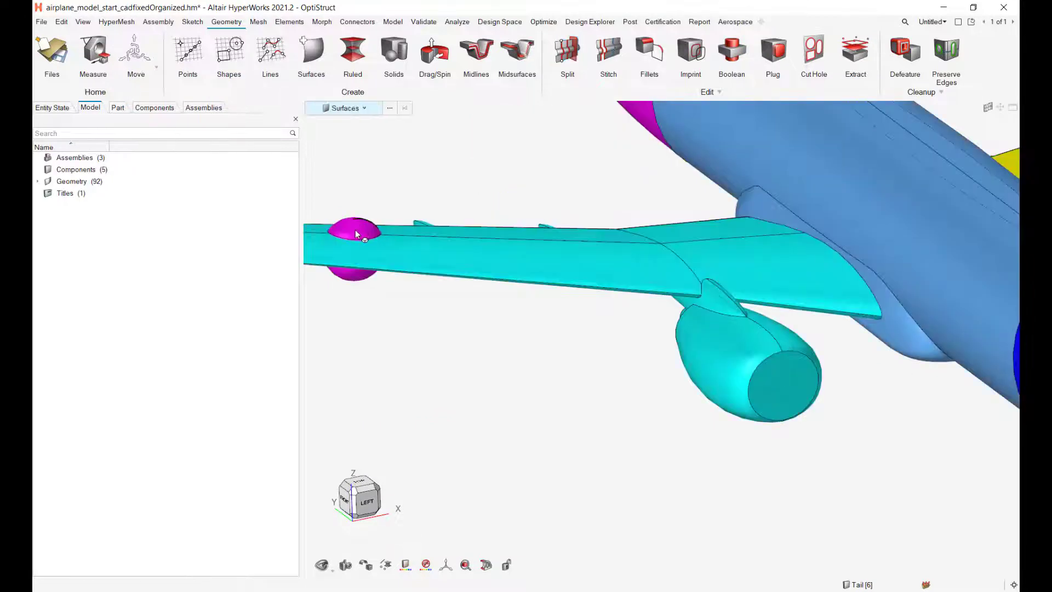
middle_drag(359, 236, 364, 228)
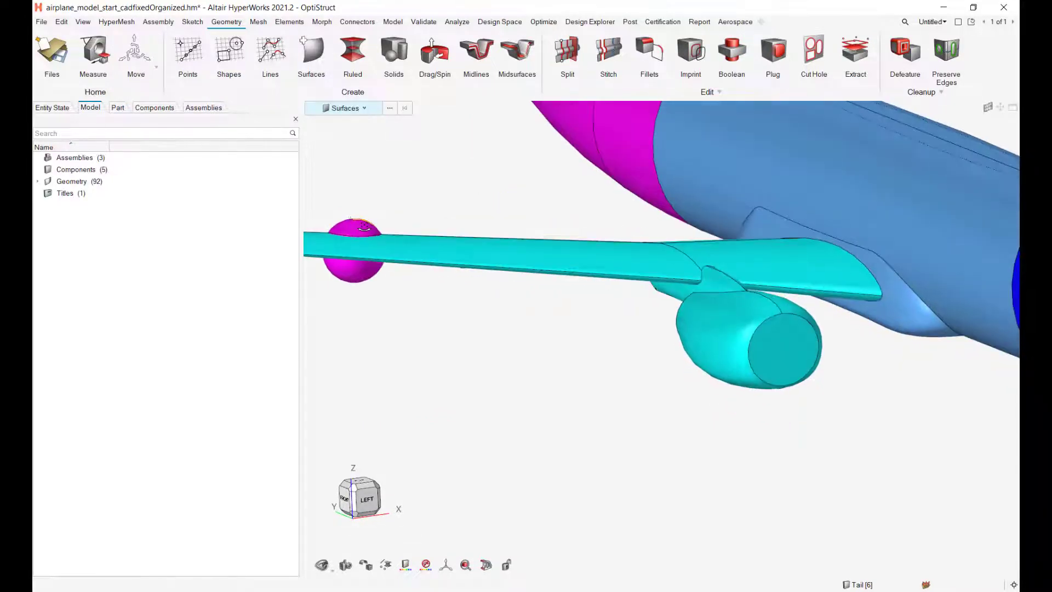
click(359, 228)
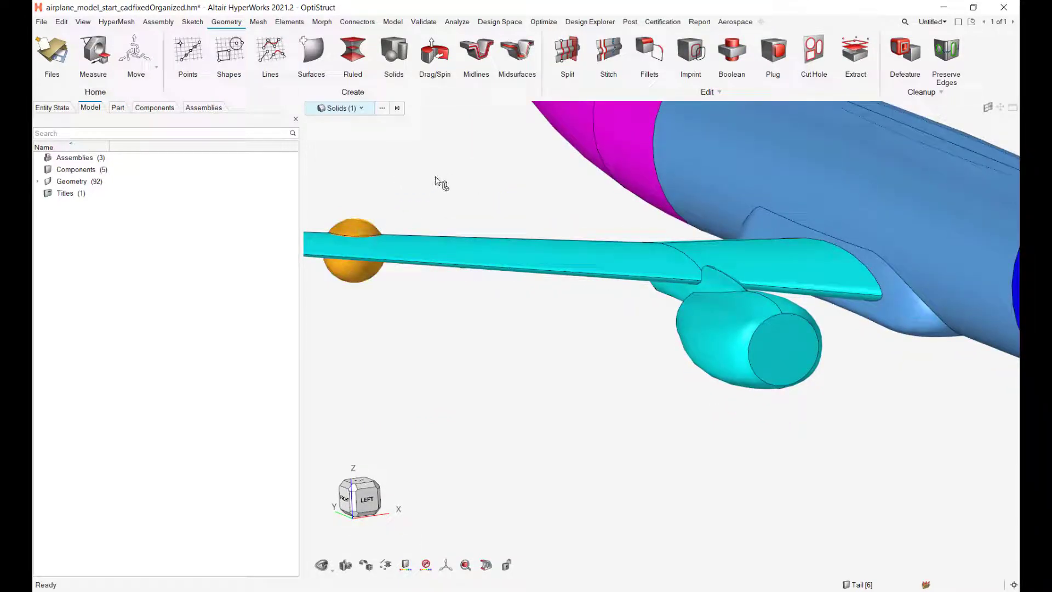
right_drag(465, 182, 502, 225)
click(575, 50)
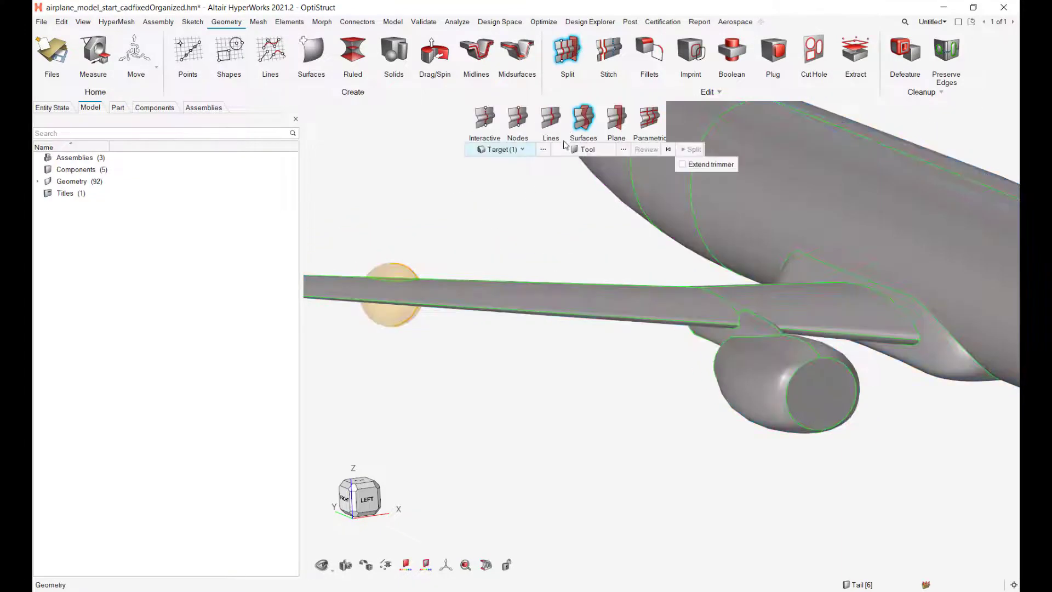
middle_drag(526, 244, 433, 204)
click(590, 152)
click(434, 205)
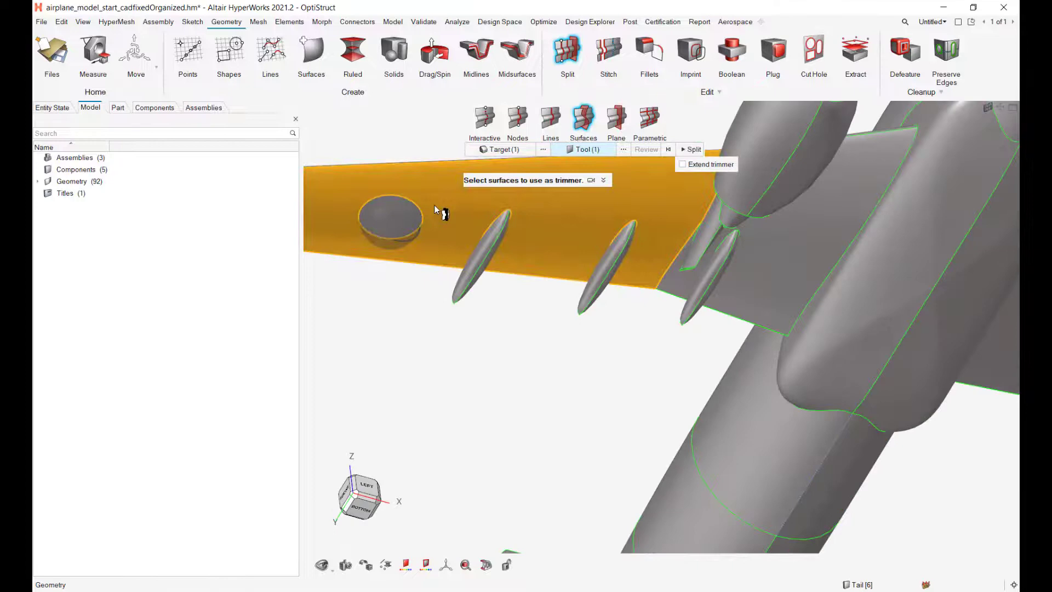
click(682, 164)
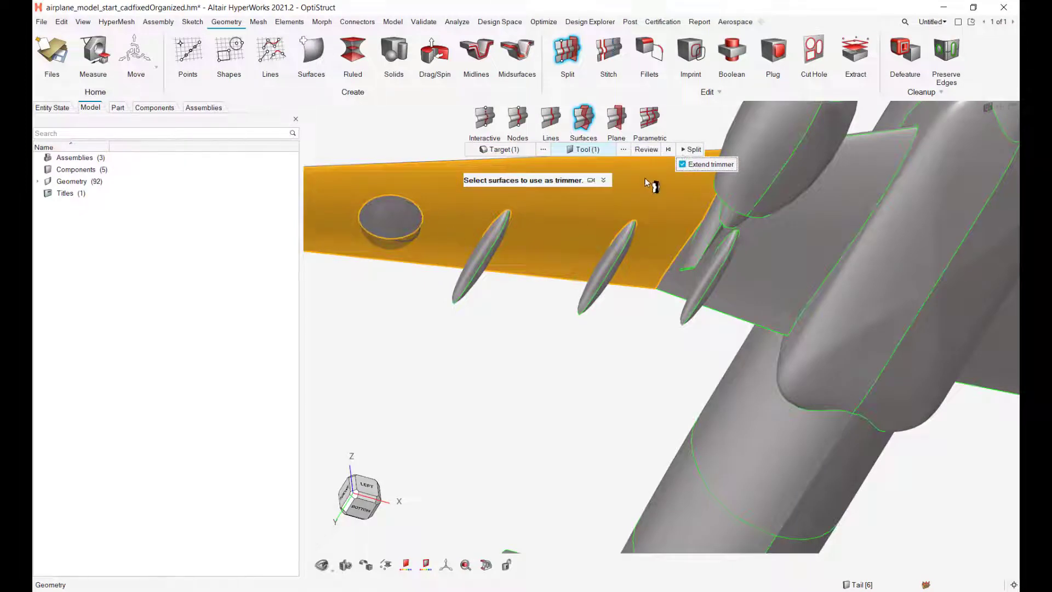
click(691, 150)
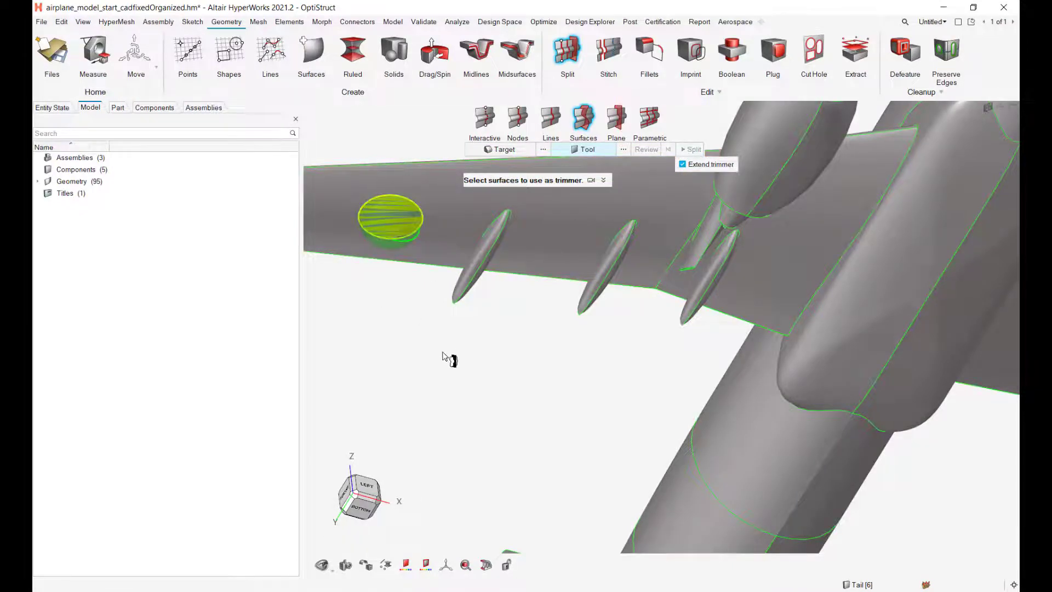
Step: Delete the sphere's upper solid piece and its leftover dome surface above the wing
scroll(443, 350, down, 3)
key(Escape)
mouse_move(440, 359)
middle_down()
mouse_move(432, 337)
mouse_move(437, 356)
middle_up()
scroll(425, 338, up, 4)
click(403, 332)
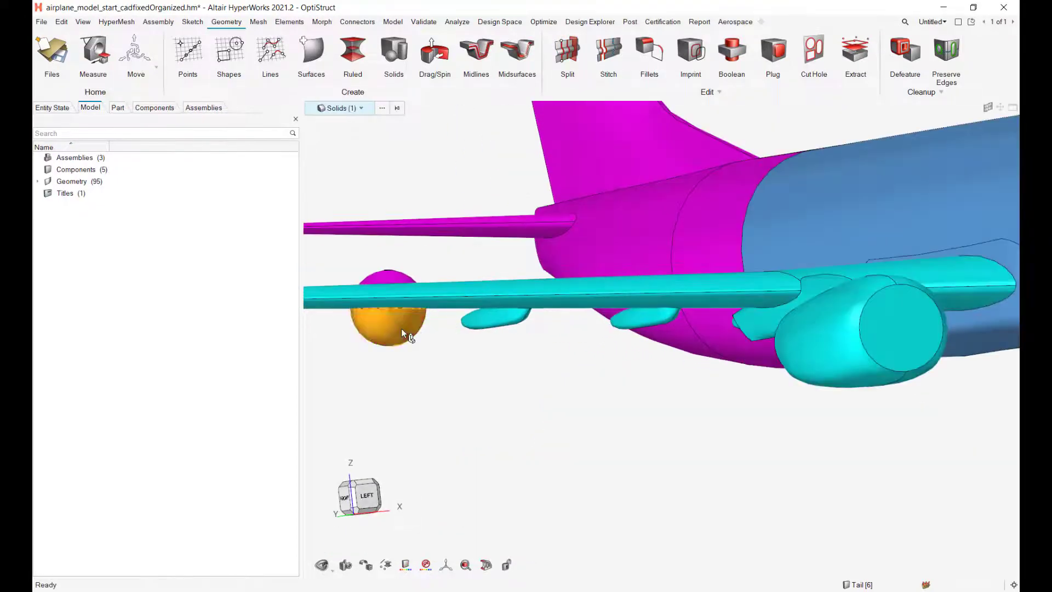
click(392, 274)
middle_drag(457, 345, 439, 422)
right_drag(444, 427, 561, 398)
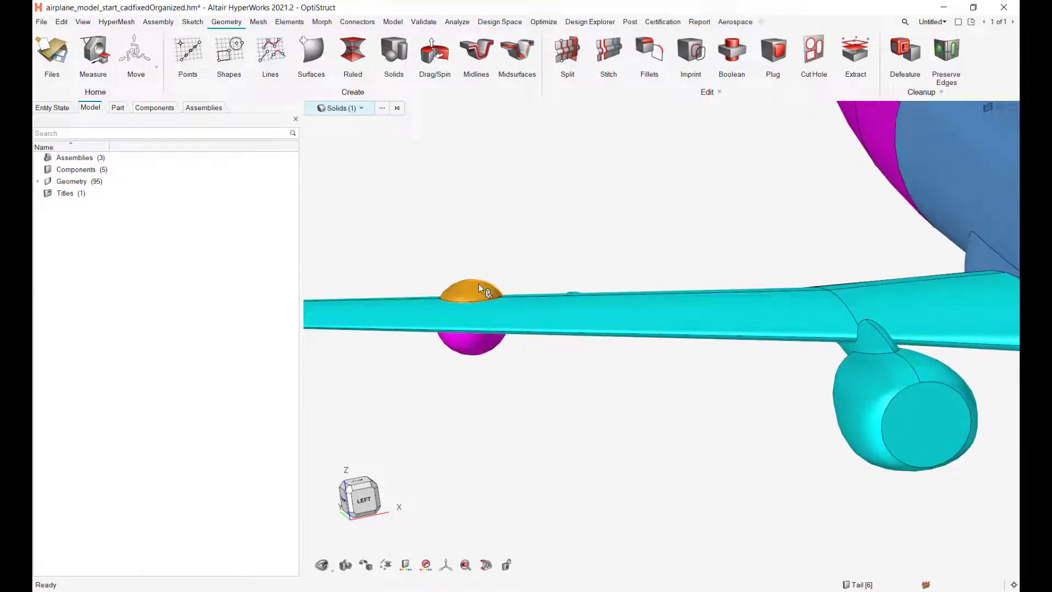
key(Delete)
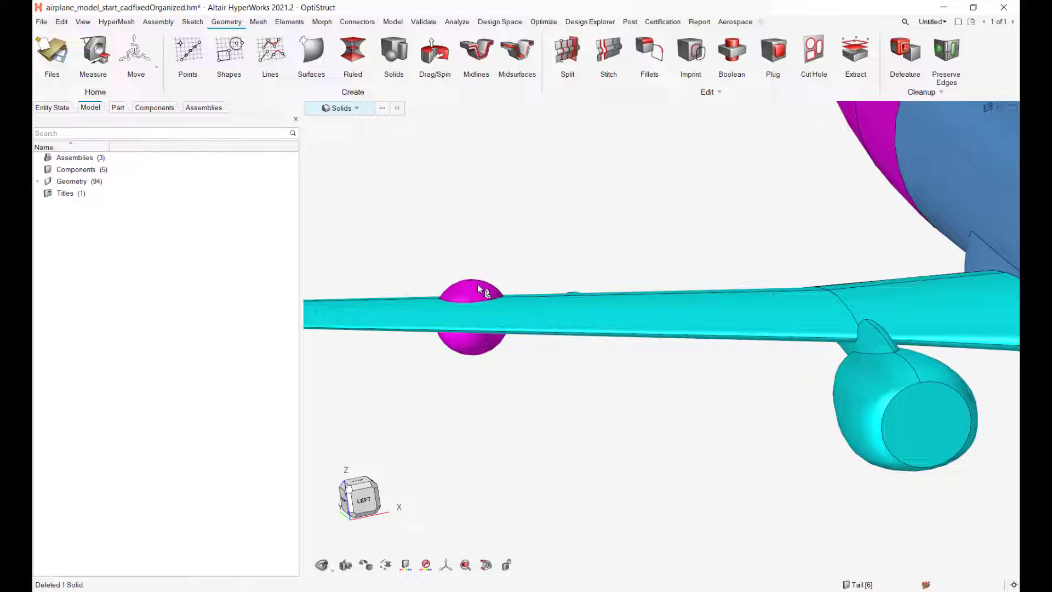
click(472, 289)
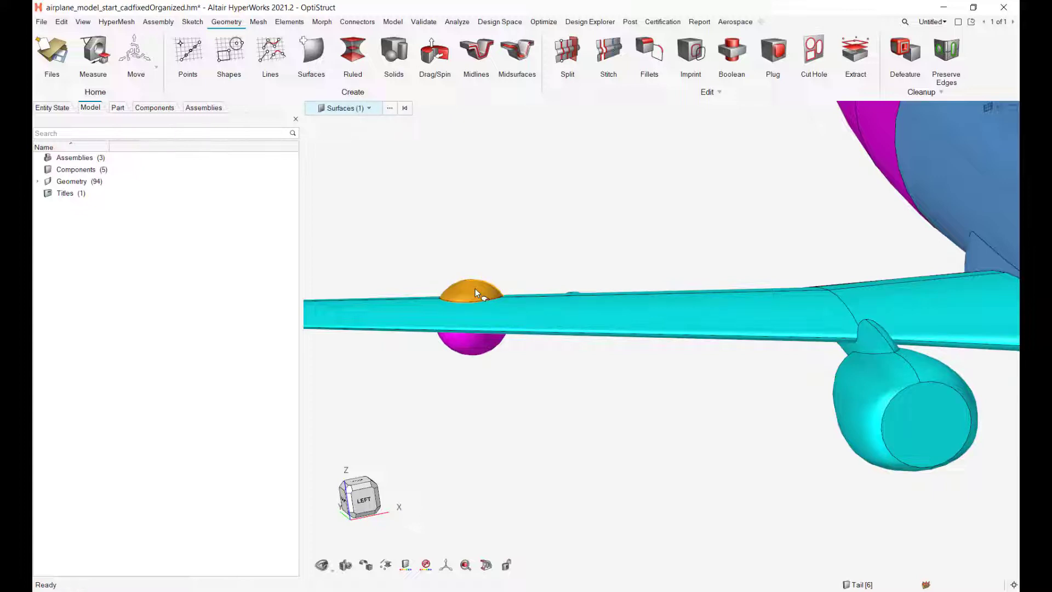
key(Delete)
Step: Hide both wing surface patches inside the circular outline on the wing's upper side and delete the leftover surface beneath them
ctrl+drag(488, 261, 505, 303)
scroll(471, 323, up, 3)
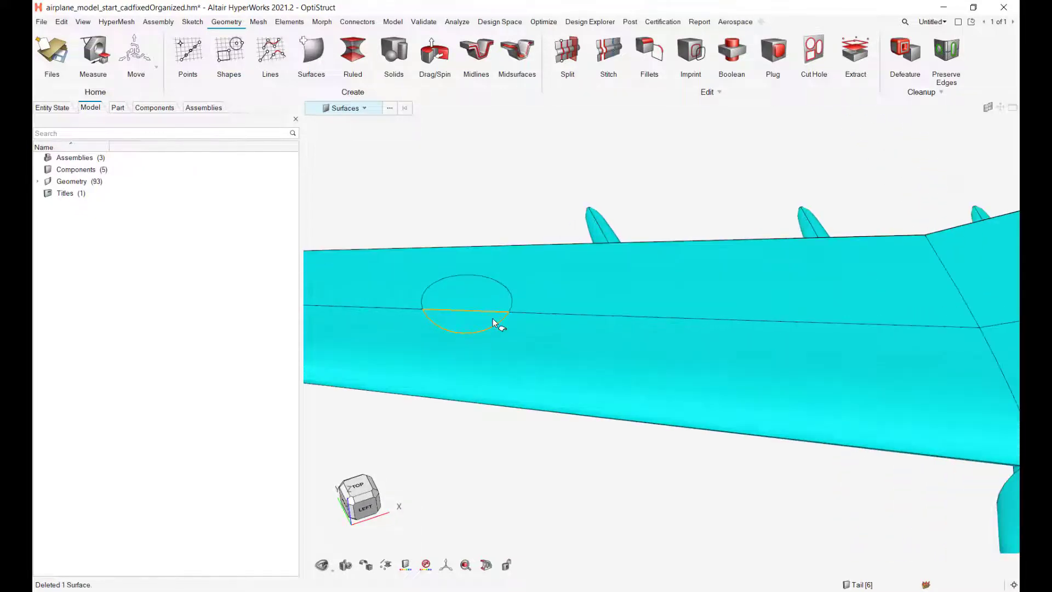
click(463, 321)
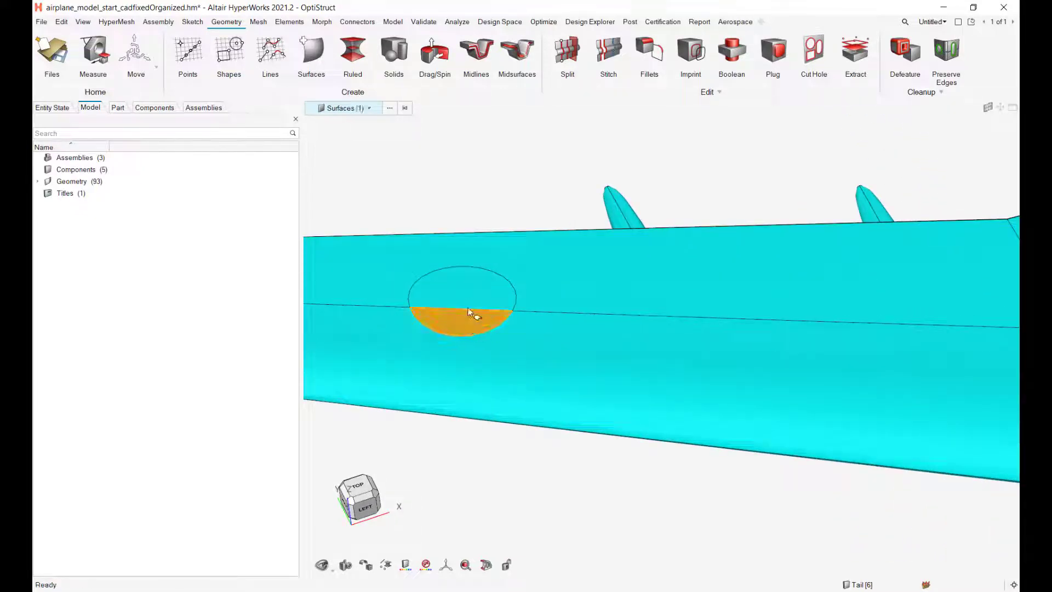
click(466, 283)
key(h)
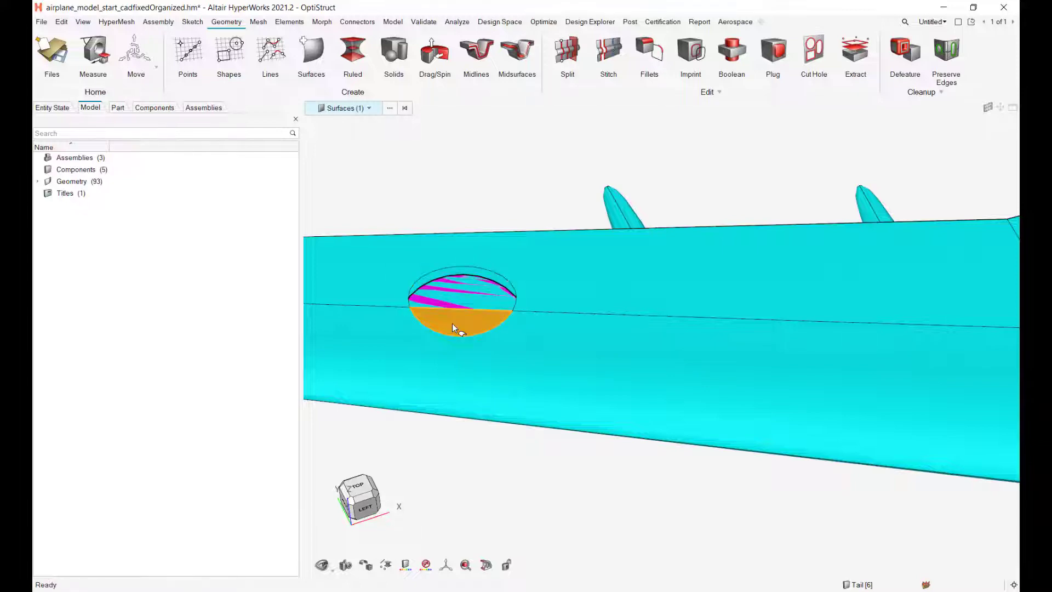
mouse_move(465, 310)
middle_down()
mouse_move(472, 295)
mouse_move(465, 323)
mouse_move(460, 307)
middle_up()
click(460, 308)
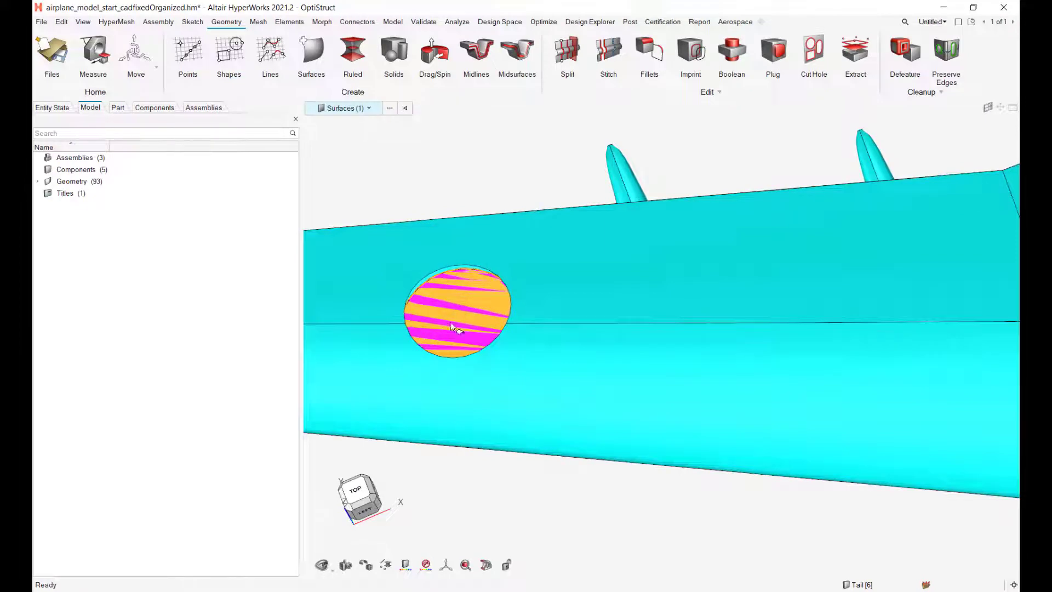
key(Delete)
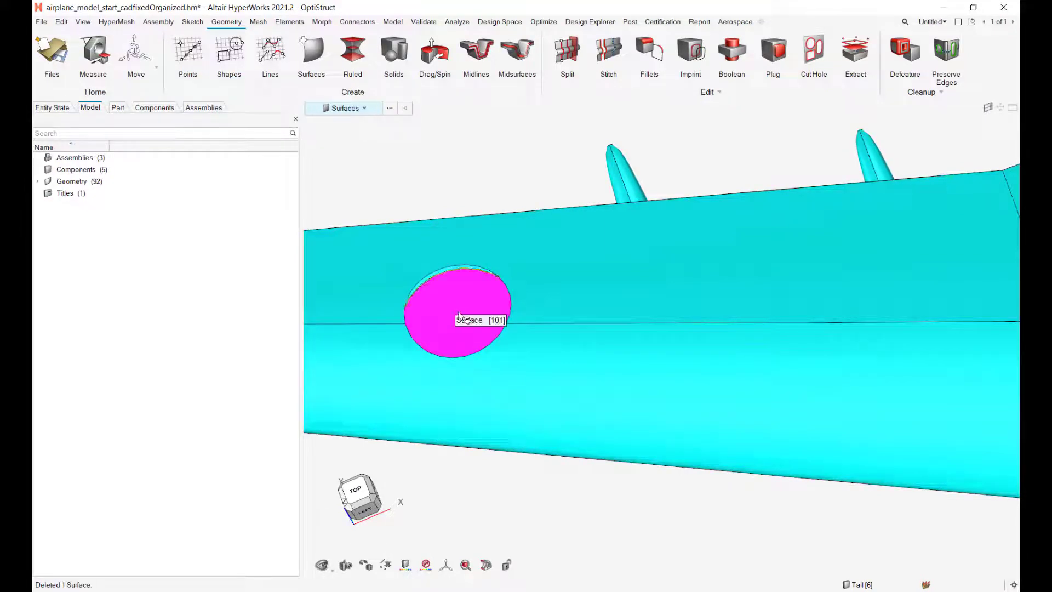
Step: Delete the solid of the sphere's lower piece below the wing, keeping its dome surface
click(458, 316)
middle_drag(459, 317, 477, 257)
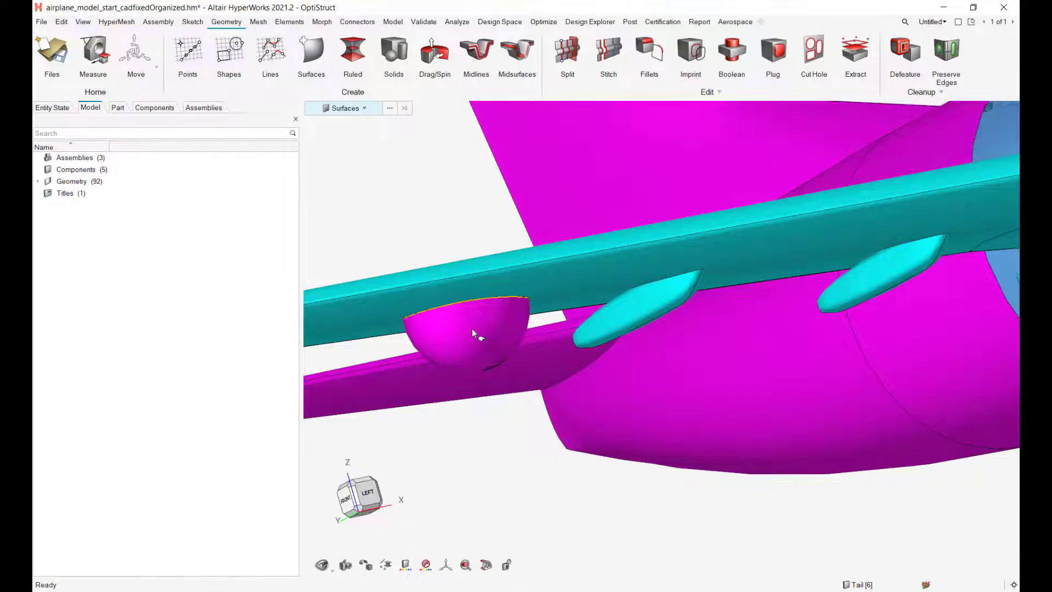
click(477, 353)
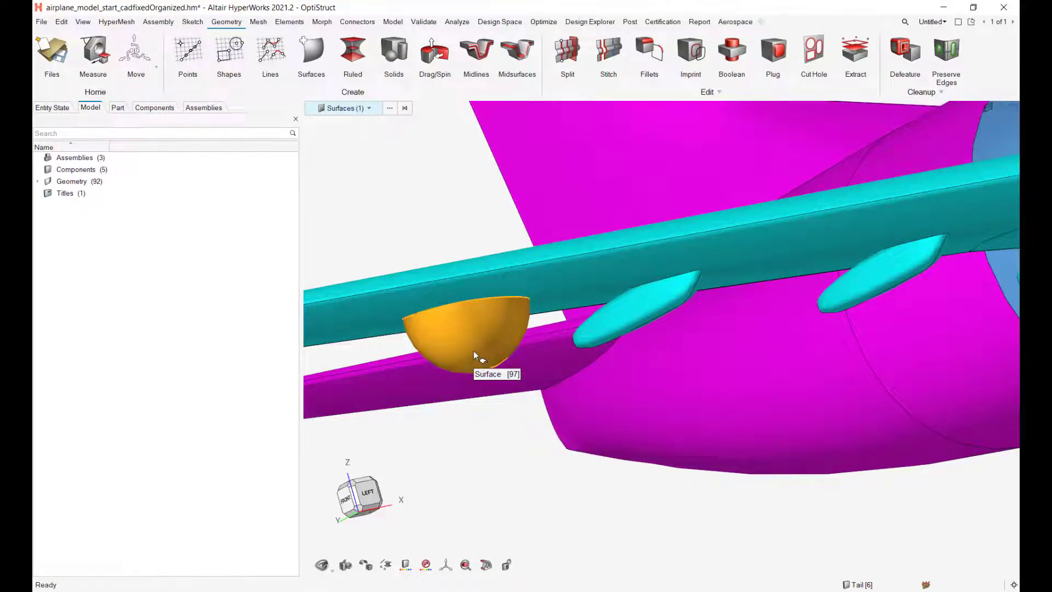
key(grave)
key(Delete)
right_drag(469, 334, 517, 308)
middle_drag(517, 307, 520, 382)
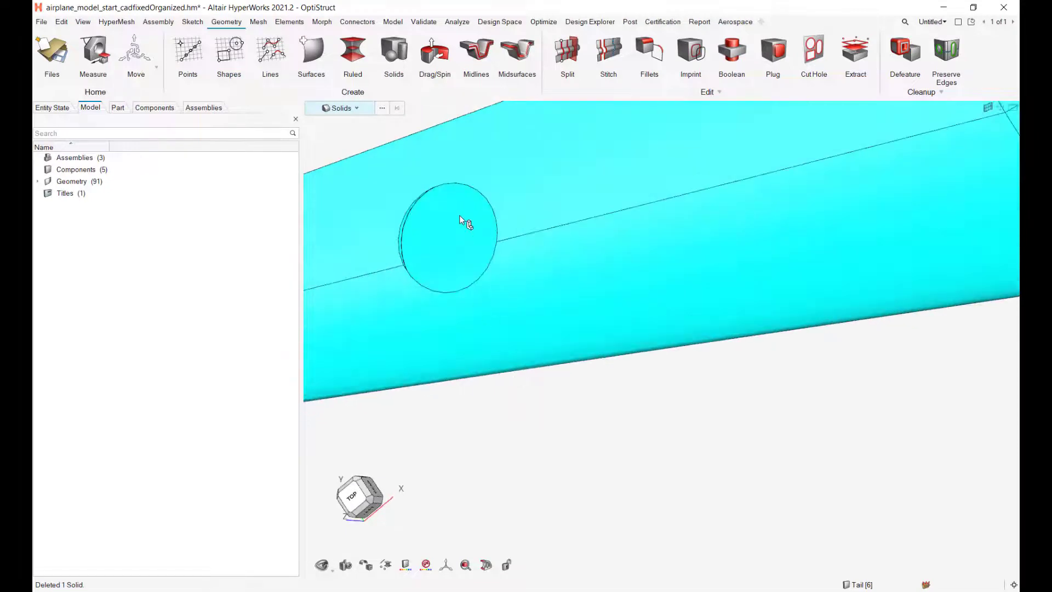
Step: Delete the circular surface closing off the lower dome inside the wing and show all surfaces again
key(s)
click(448, 245)
key(Delete)
middle_drag(449, 247, 452, 275)
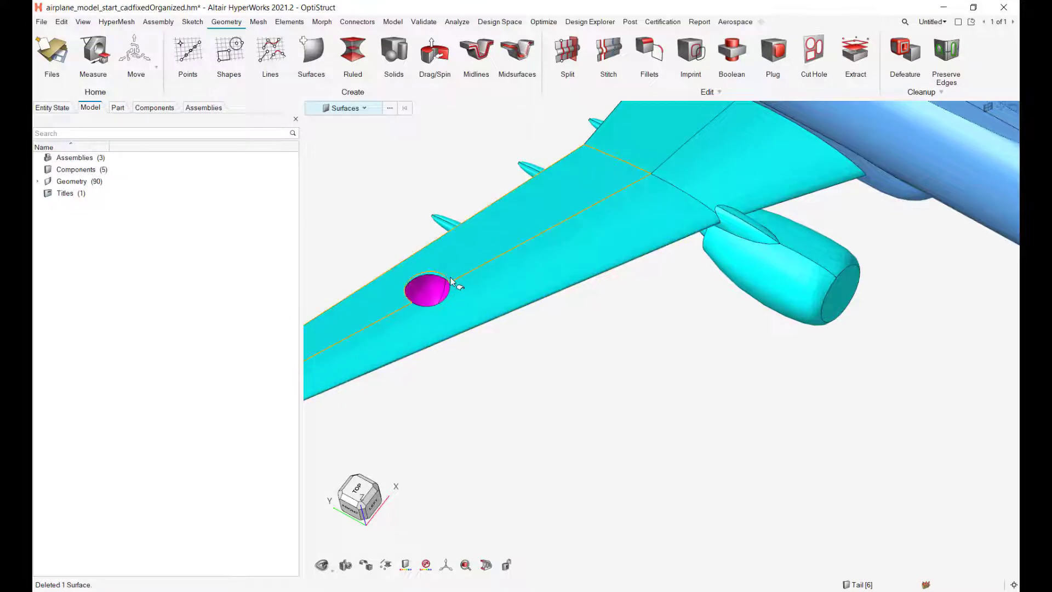
key(a)
middle_drag(517, 389, 464, 340)
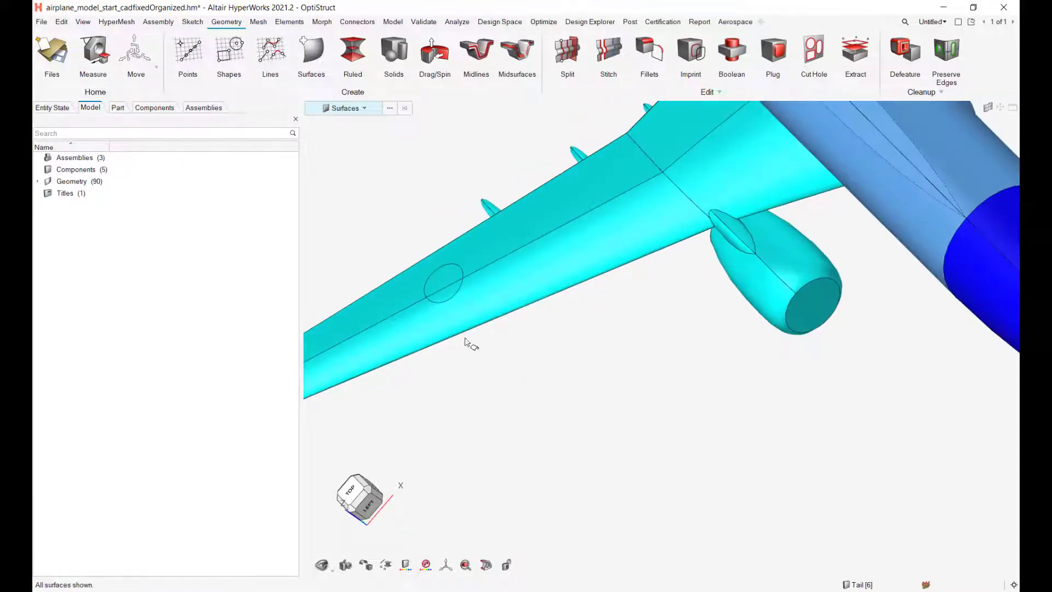
Step: Draw a solid sphere with a radius of about 685 on the underside of the yellow wing, between the outermost fairing and the wingtip
middle_drag(572, 384, 482, 320)
scroll(482, 317, down, 10)
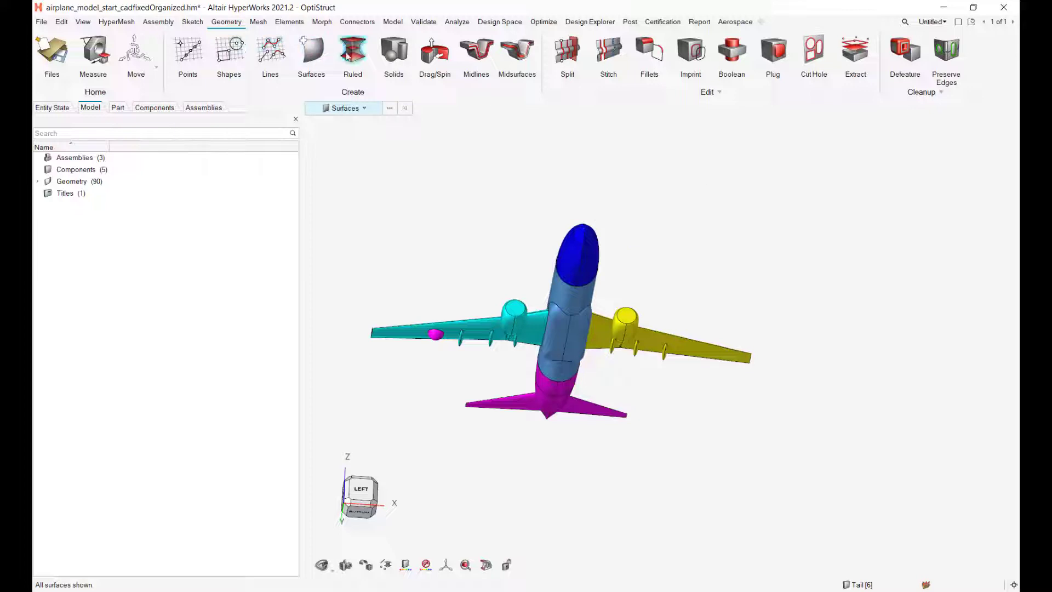
click(394, 51)
middle_drag(770, 310, 655, 226)
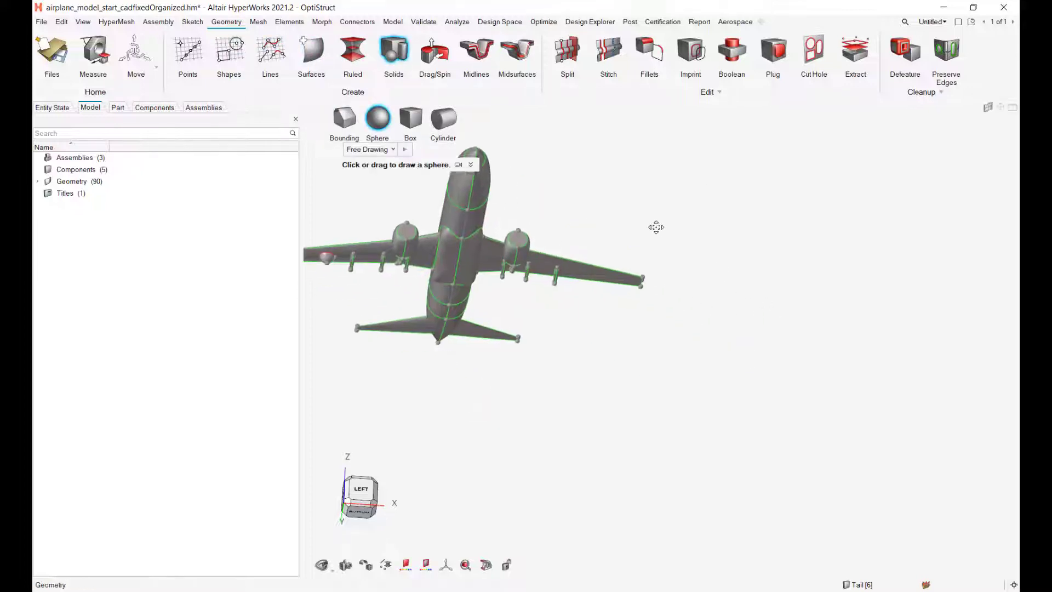
right_drag(655, 227, 647, 220)
mouse_move(648, 216)
middle_down()
mouse_move(634, 230)
mouse_move(639, 222)
middle_up()
scroll(639, 205, up, 2)
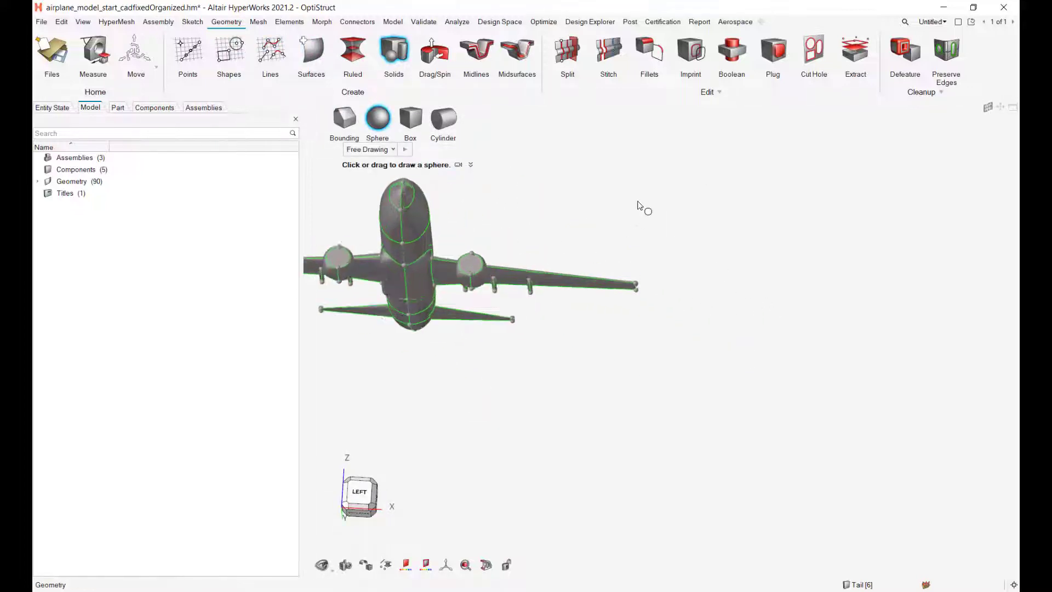
scroll(637, 203, up, 3)
right_drag(627, 264, 762, 193)
middle_drag(657, 187, 747, 244)
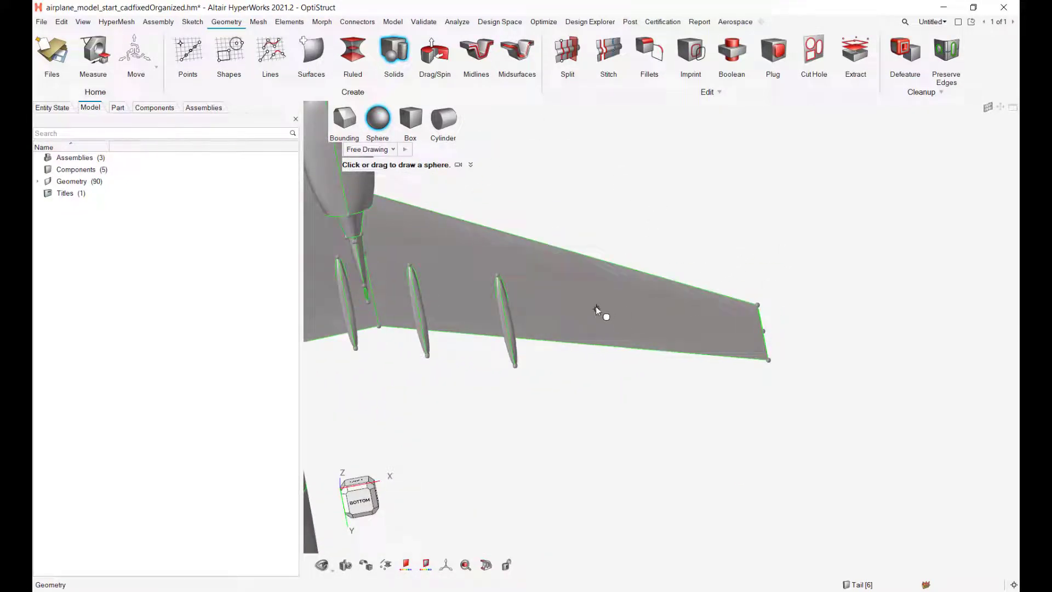
mouse_move(619, 311)
mouse_down()
mouse_move(621, 268)
mouse_move(614, 304)
mouse_move(627, 301)
mouse_up()
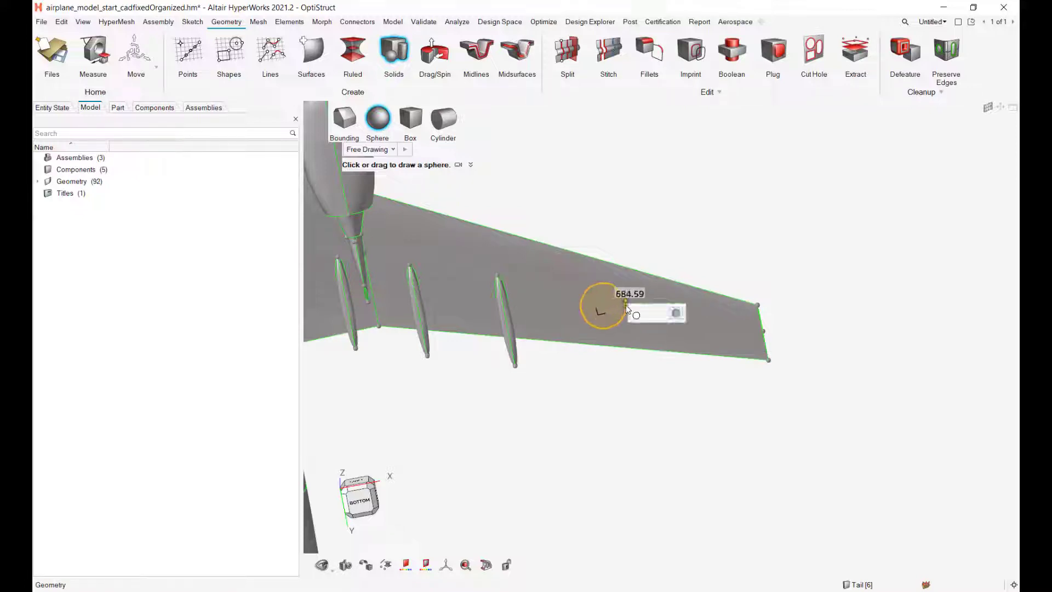
middle_drag(630, 364, 611, 432)
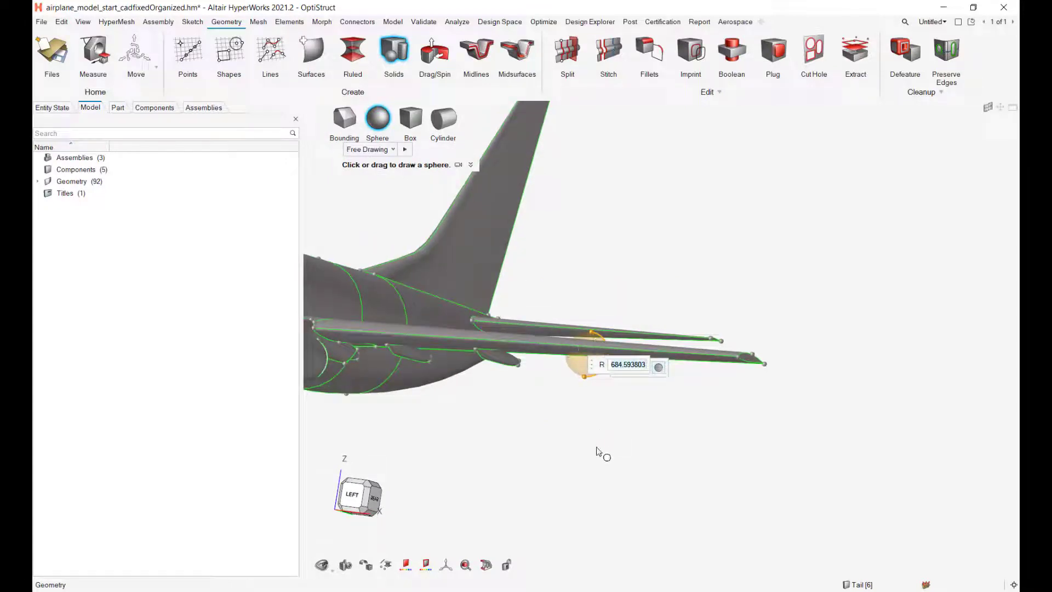
middle_drag(610, 415, 594, 400)
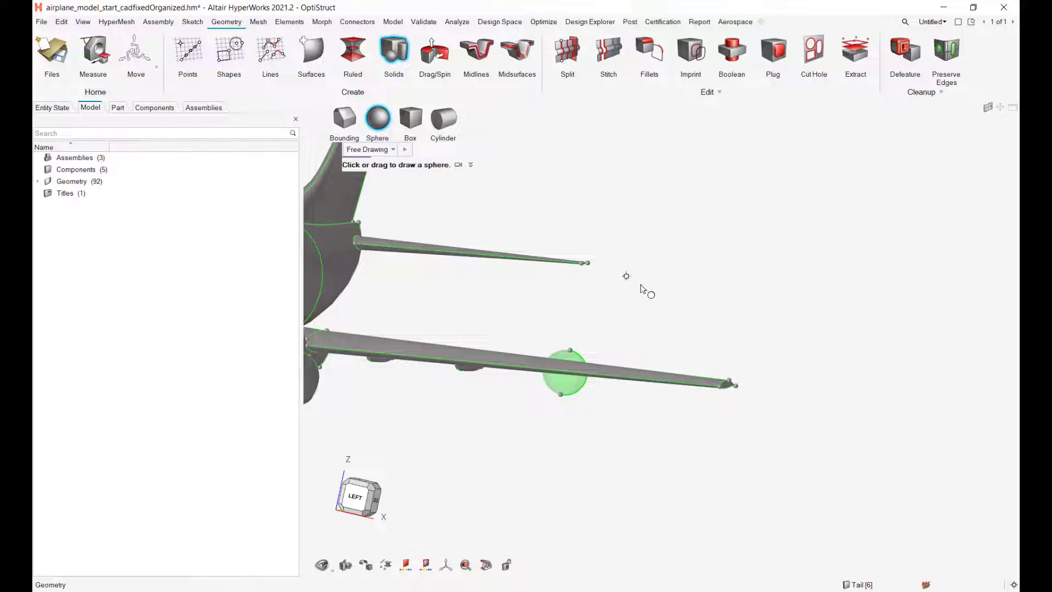
right_drag(651, 292, 692, 266)
click(567, 48)
ctrl+drag(692, 265, 639, 307)
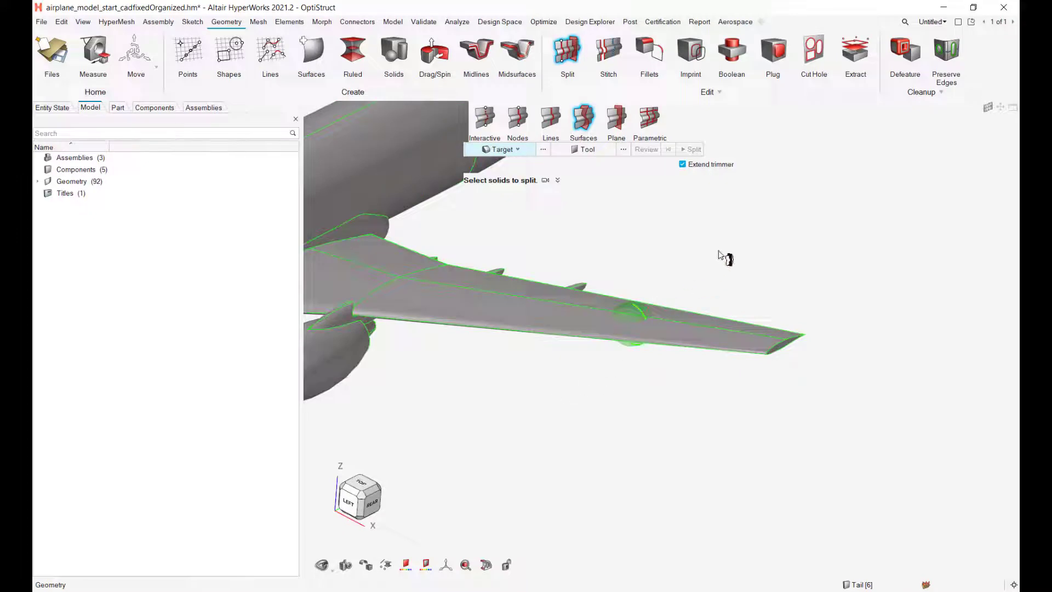
key(Escape)
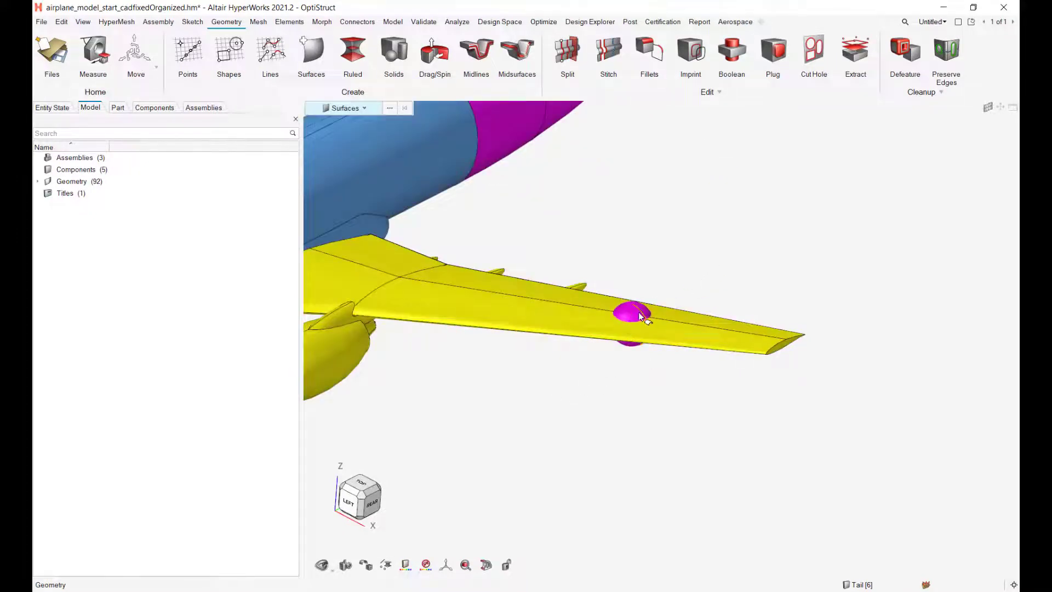
Step: Delete the solid of the sphere on the yellow wing, keeping its surface
mouse_move(622, 354)
middle_down()
mouse_move(630, 336)
mouse_move(636, 358)
middle_up()
click(626, 311)
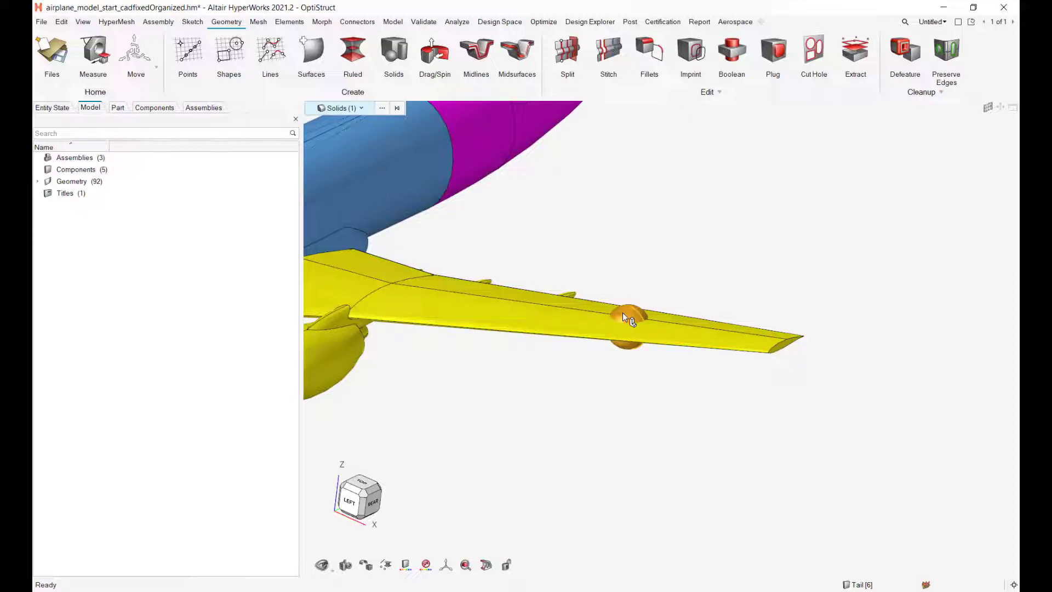
key(Delete)
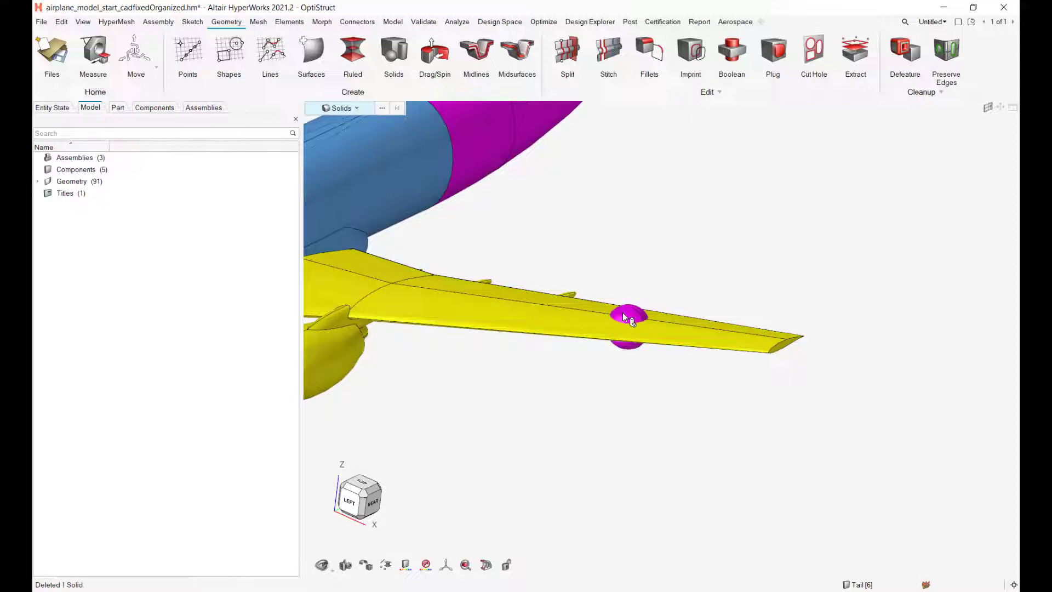
click(347, 108)
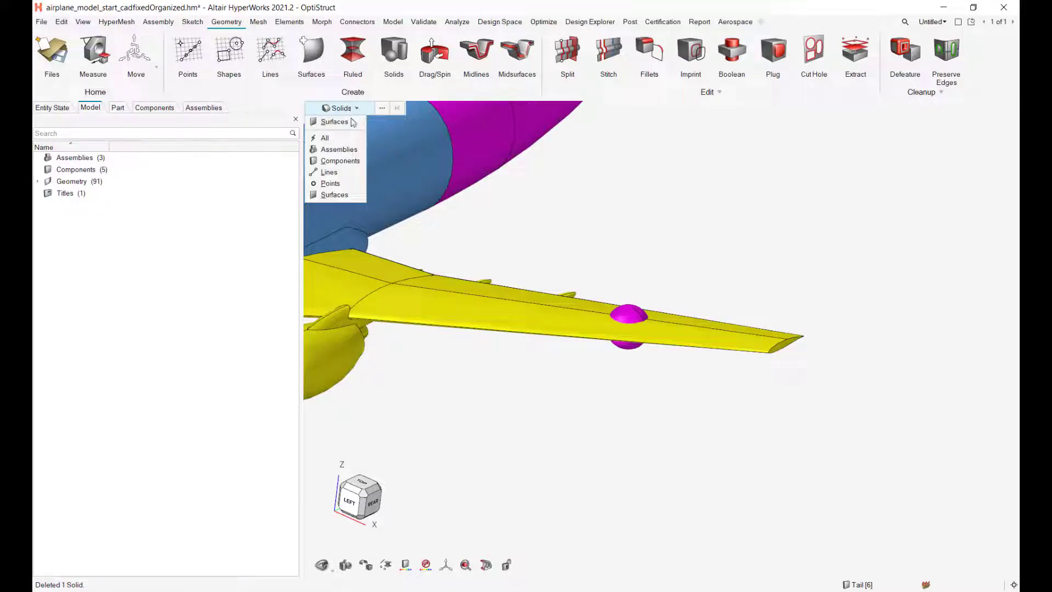
click(588, 207)
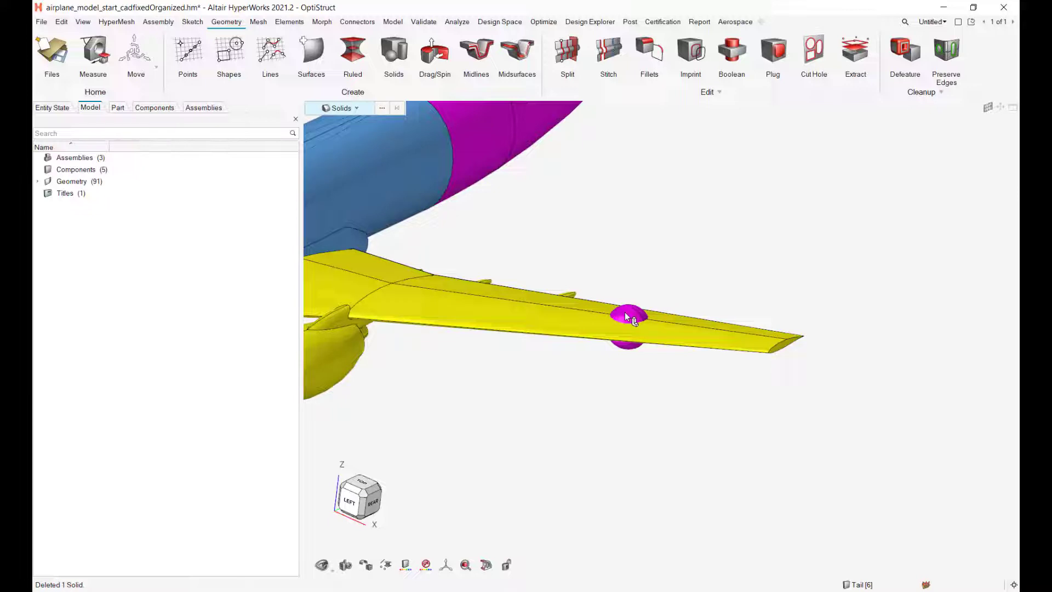
Step: Split the sphere's surface using the yellow wing's lower surface as the trimmer
click(567, 51)
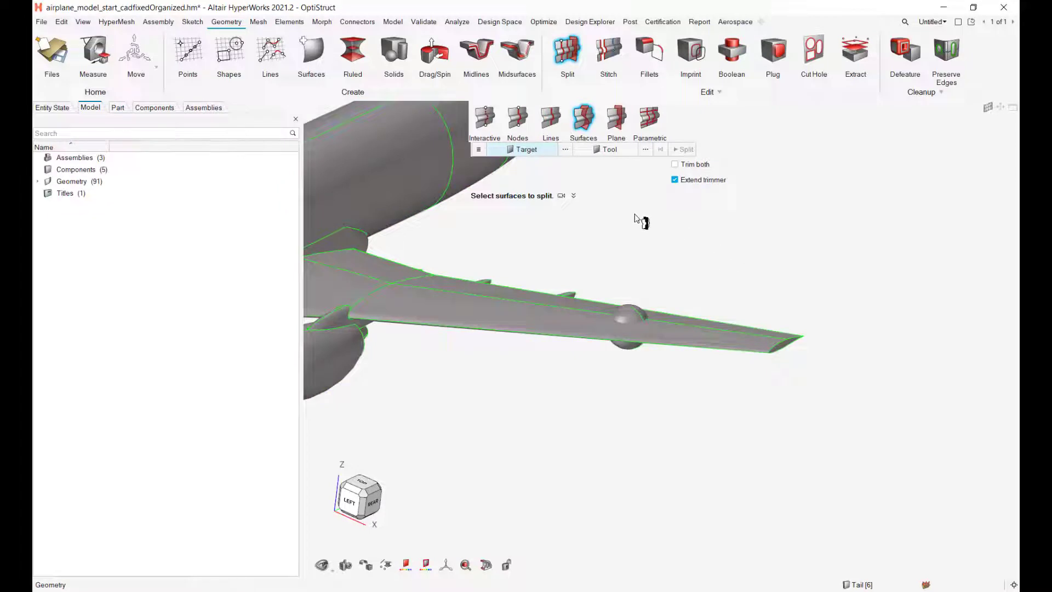
middle_drag(648, 248, 697, 228)
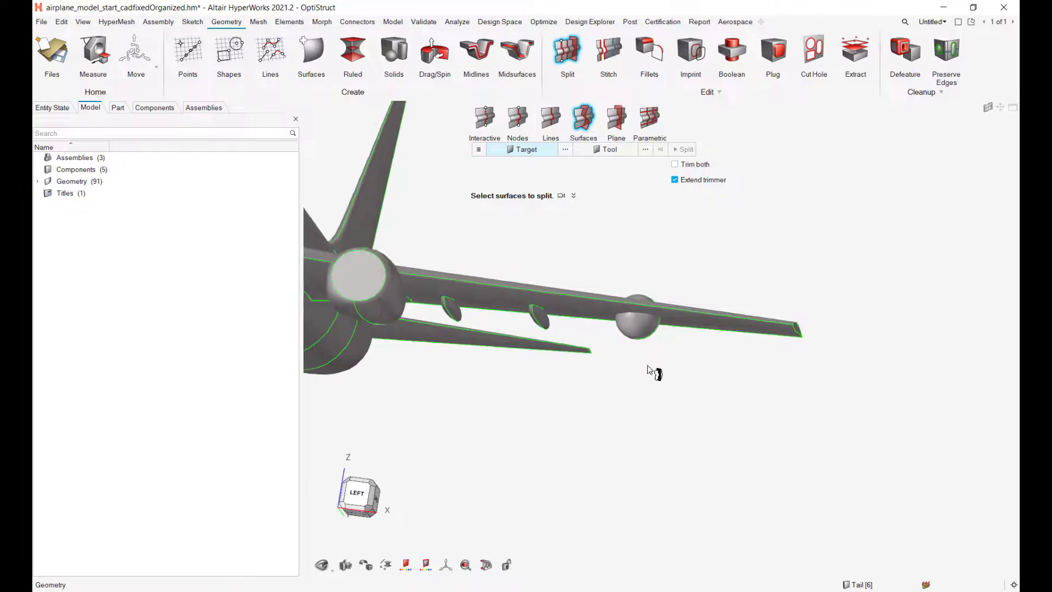
click(640, 329)
middle_drag(666, 251, 619, 163)
middle_click(619, 162)
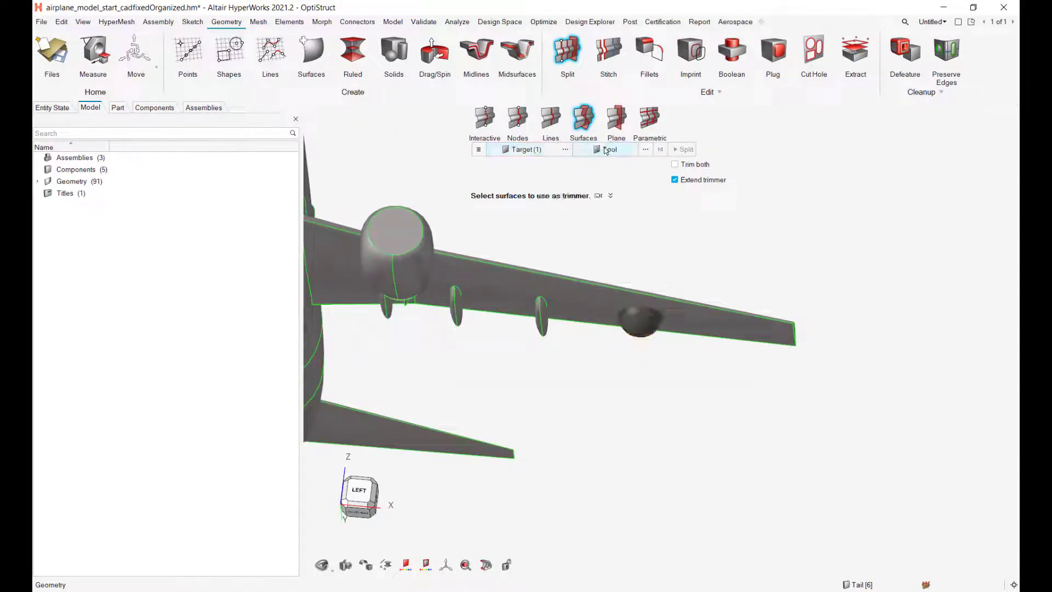
click(684, 321)
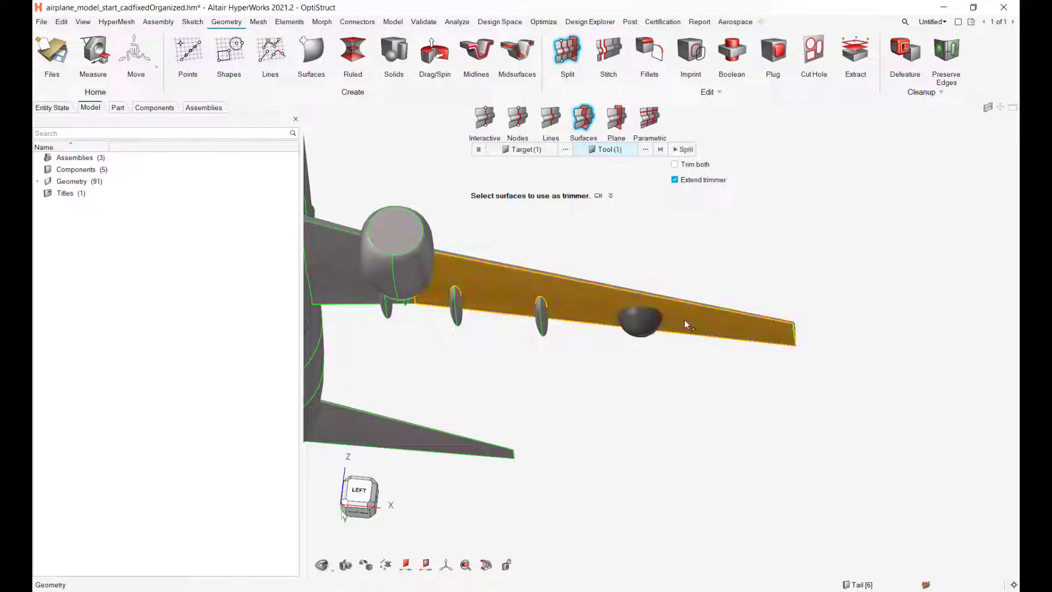
click(685, 150)
mouse_move(689, 272)
middle_down()
mouse_move(668, 288)
mouse_move(671, 311)
mouse_move(692, 315)
mouse_move(682, 311)
middle_up()
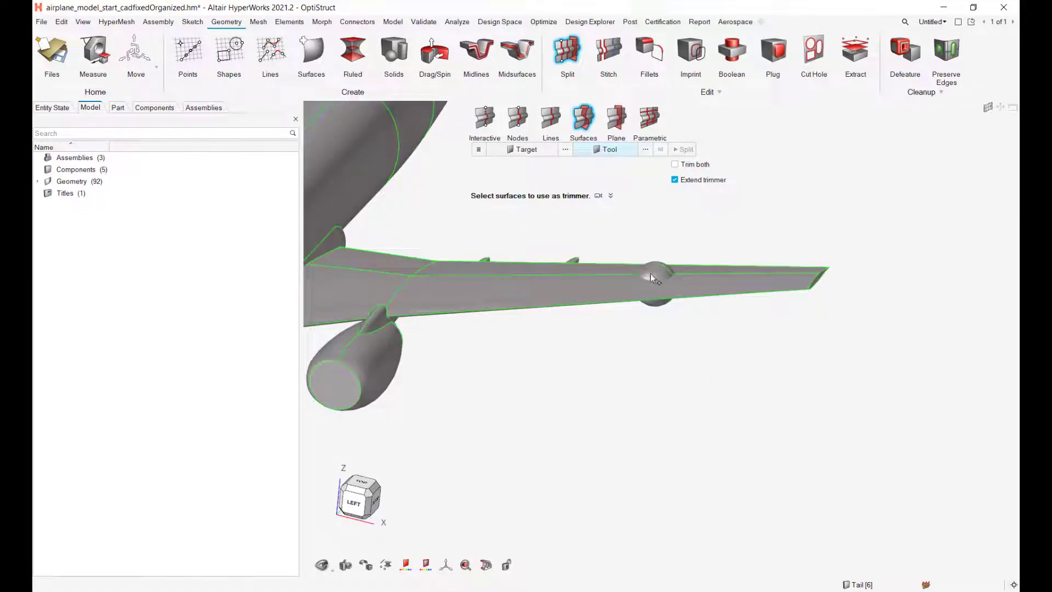
key(Escape)
Step: Delete the upper portion of the split sphere surface that sticks out above the yellow wing
click(653, 270)
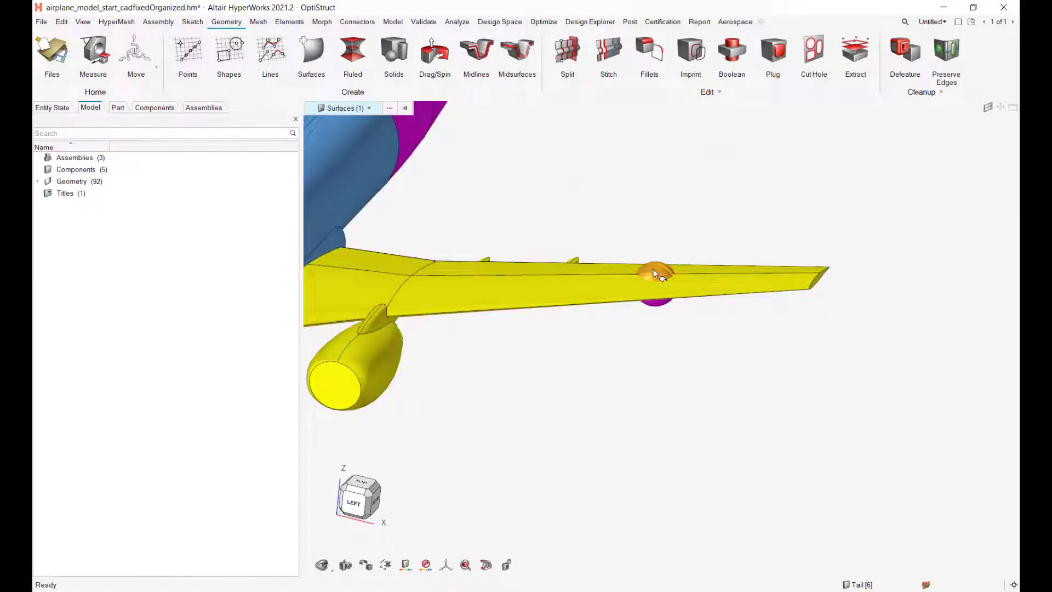
key(Delete)
middle_drag(660, 274, 639, 316)
scroll(649, 326, up, 5)
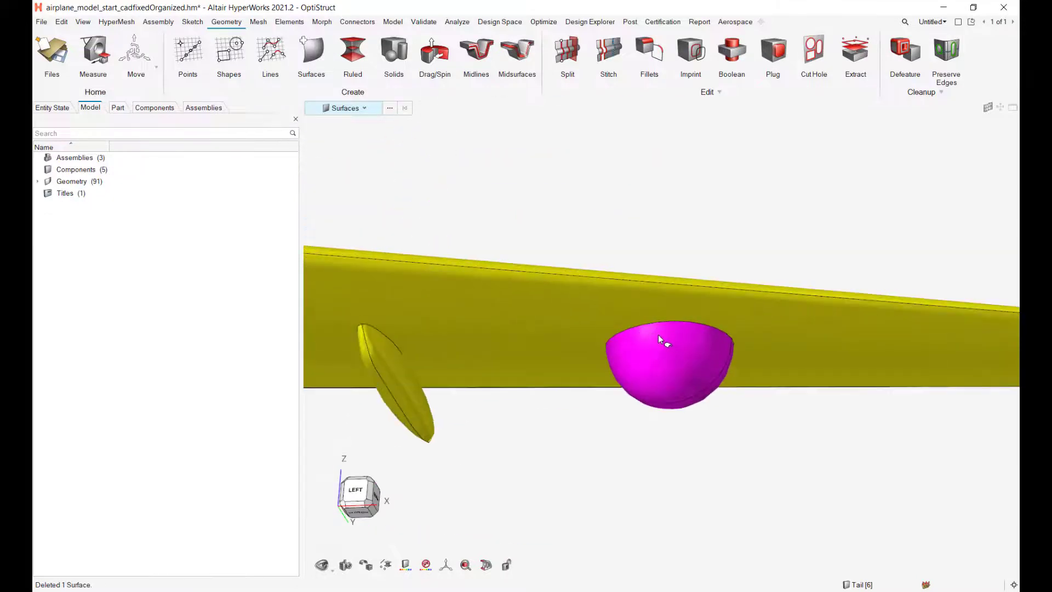
scroll(659, 336, up, 3)
Step: Temporarily hide the lower dome to check the wing's underside behind it, and show it again
click(683, 387)
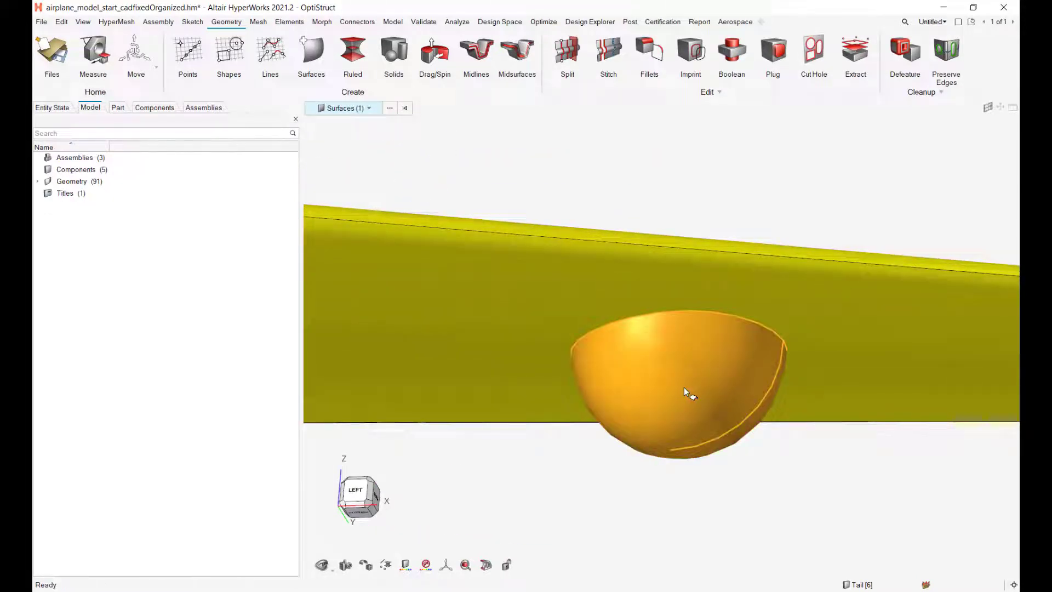
key(h)
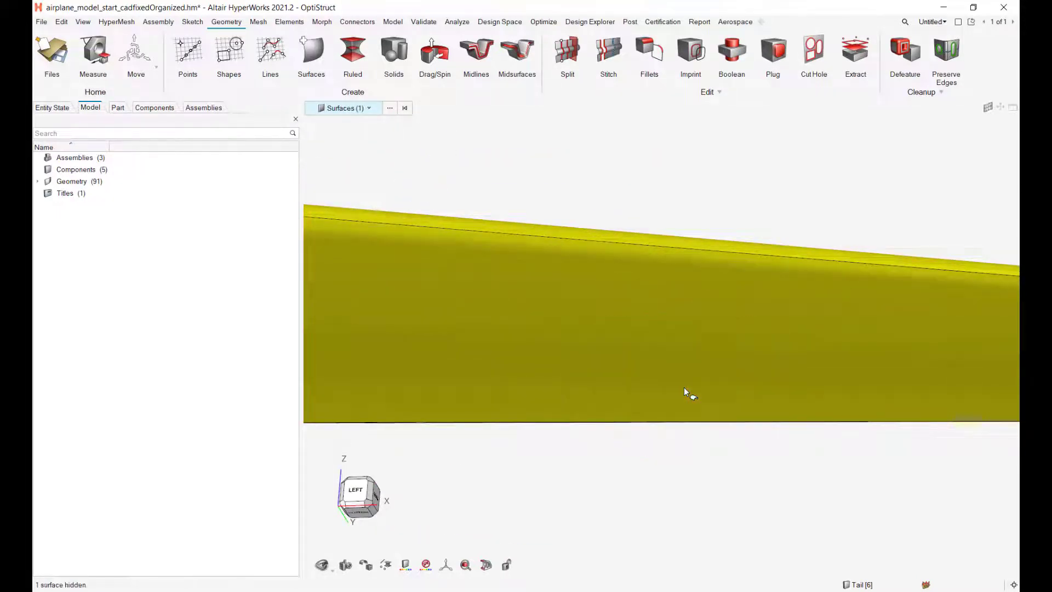
key(h)
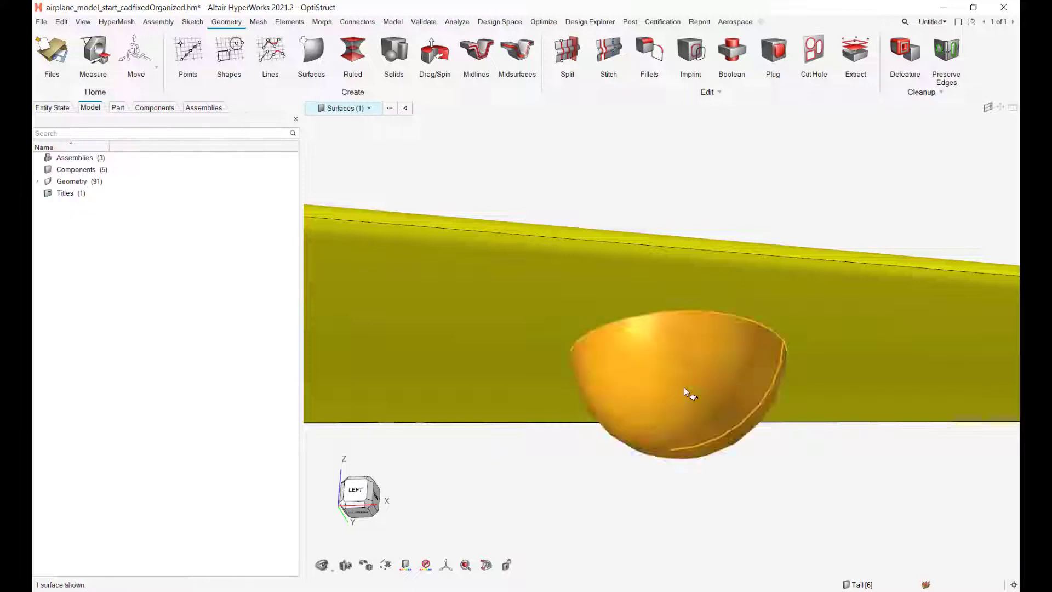
click(783, 208)
middle_drag(755, 210, 664, 281)
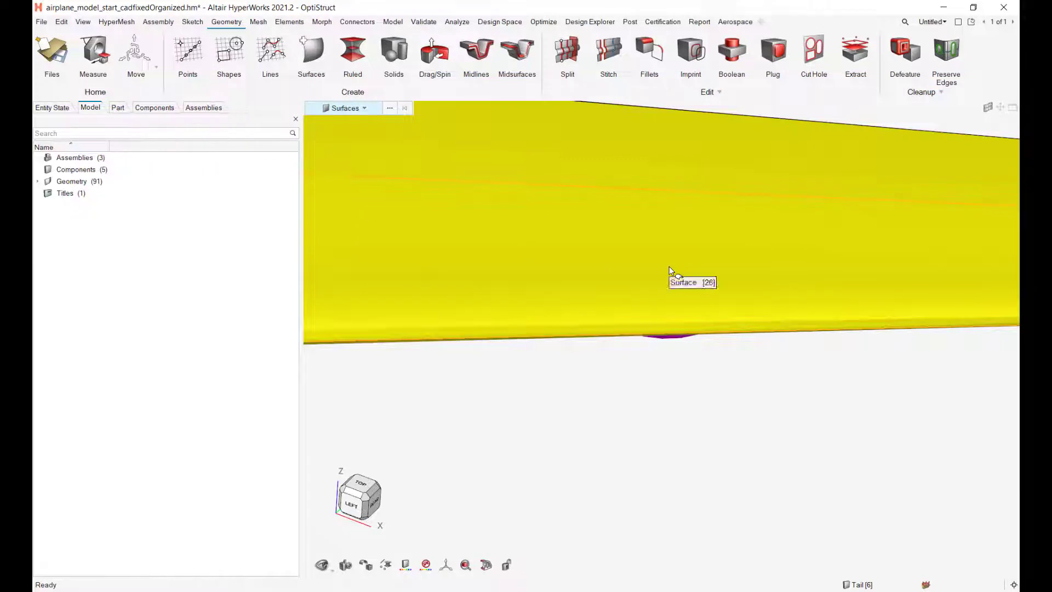
Step: Temporarily hide the wing's upper surface and the lower dome to examine the circular intersection from inside, and restore both
click(668, 266)
key(h)
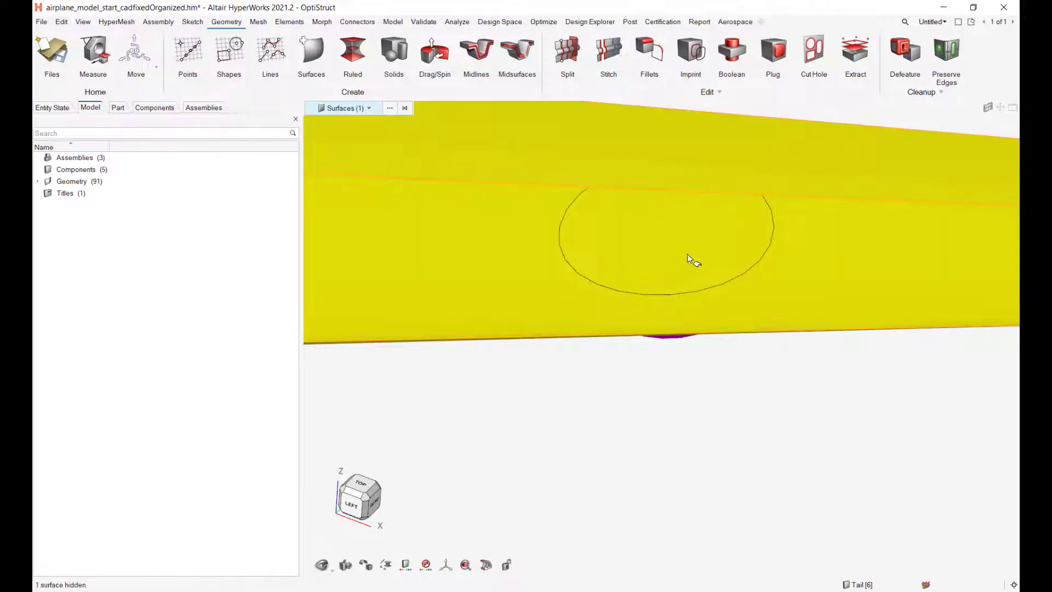
middle_drag(688, 258, 671, 288)
scroll(682, 241, up, 7)
scroll(662, 273, down, 4)
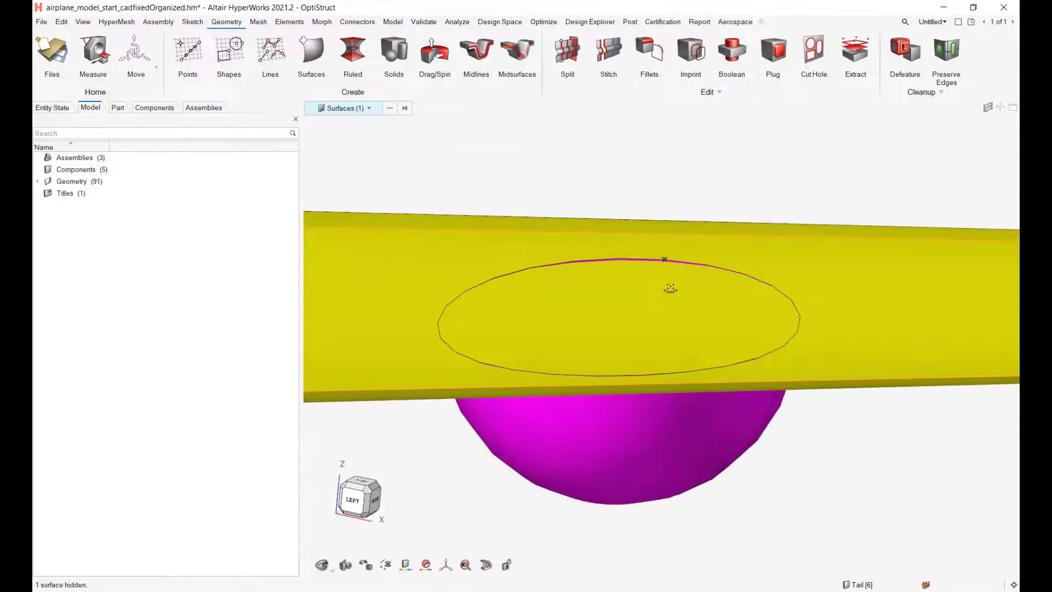
click(619, 310)
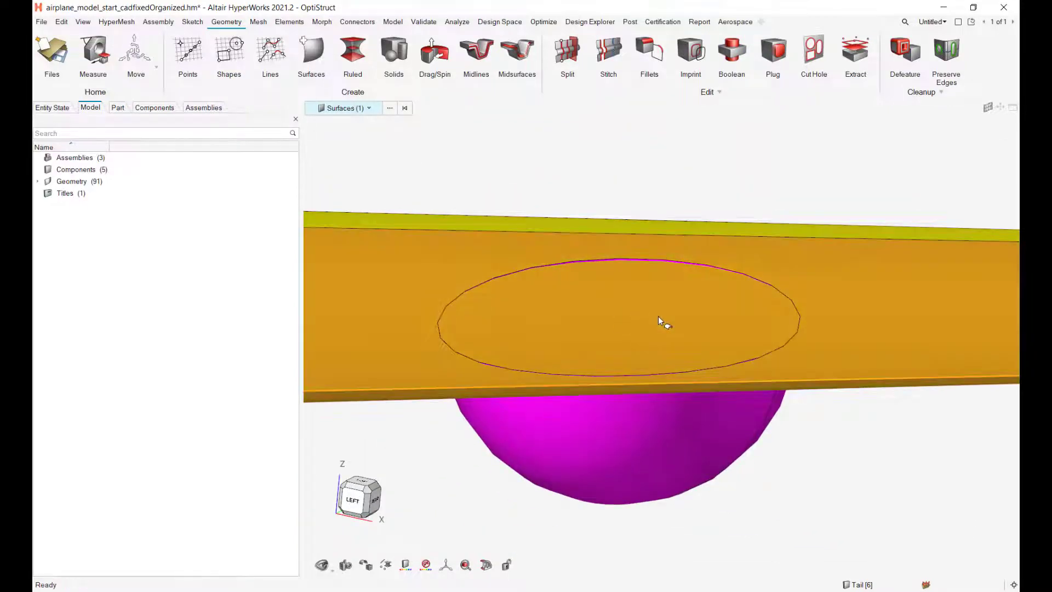
click(734, 463)
key(h)
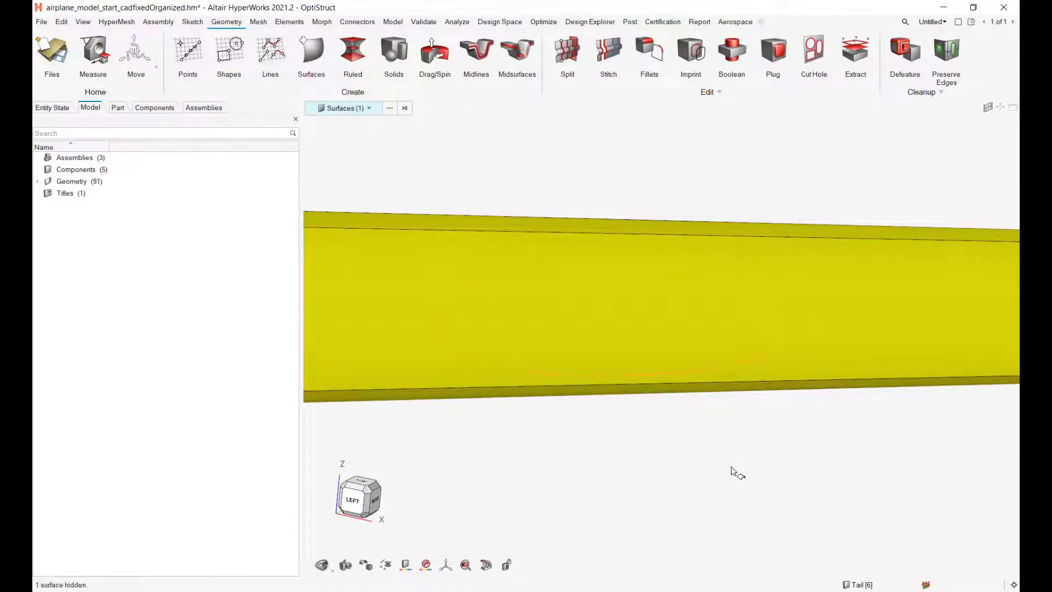
mouse_move(666, 337)
middle_down()
mouse_move(671, 368)
mouse_move(674, 322)
middle_up()
scroll(675, 322, up, 3)
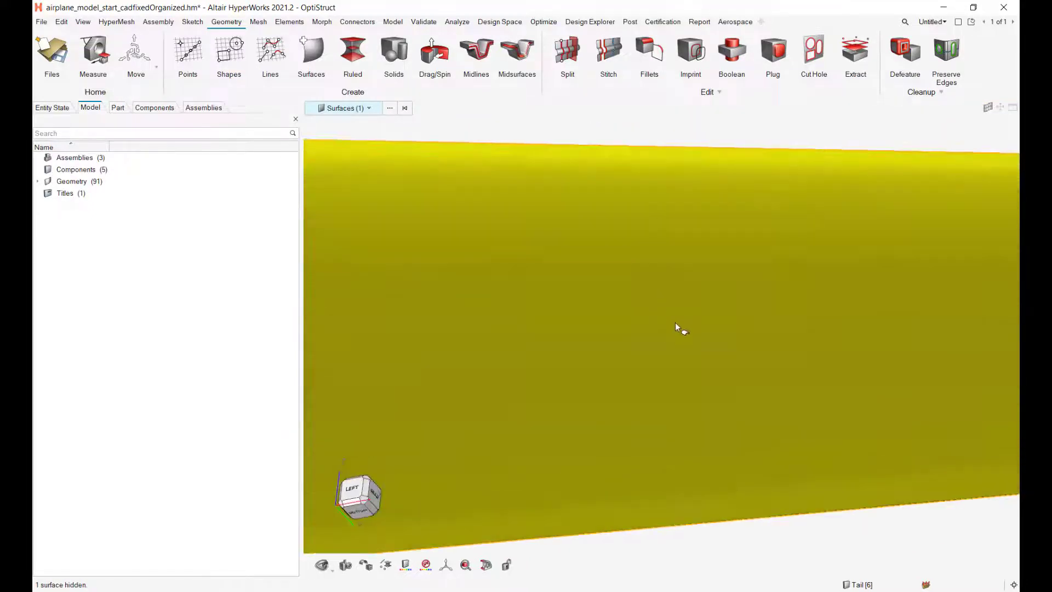
key(ctrl+z)
scroll(679, 333, down, 3)
key(Escape)
scroll(680, 333, down, 3)
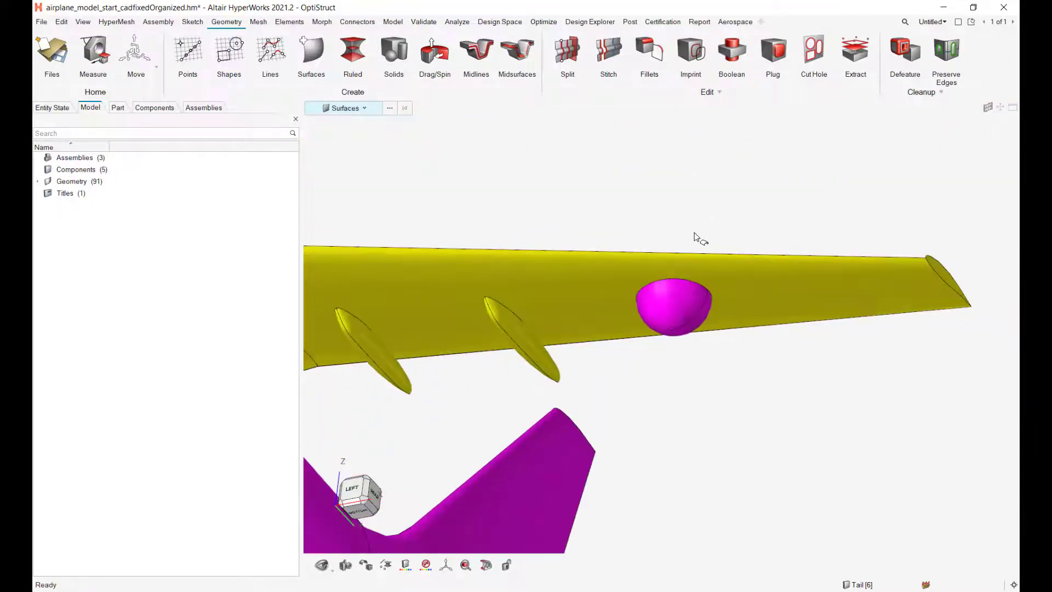
click(675, 304)
click(747, 275)
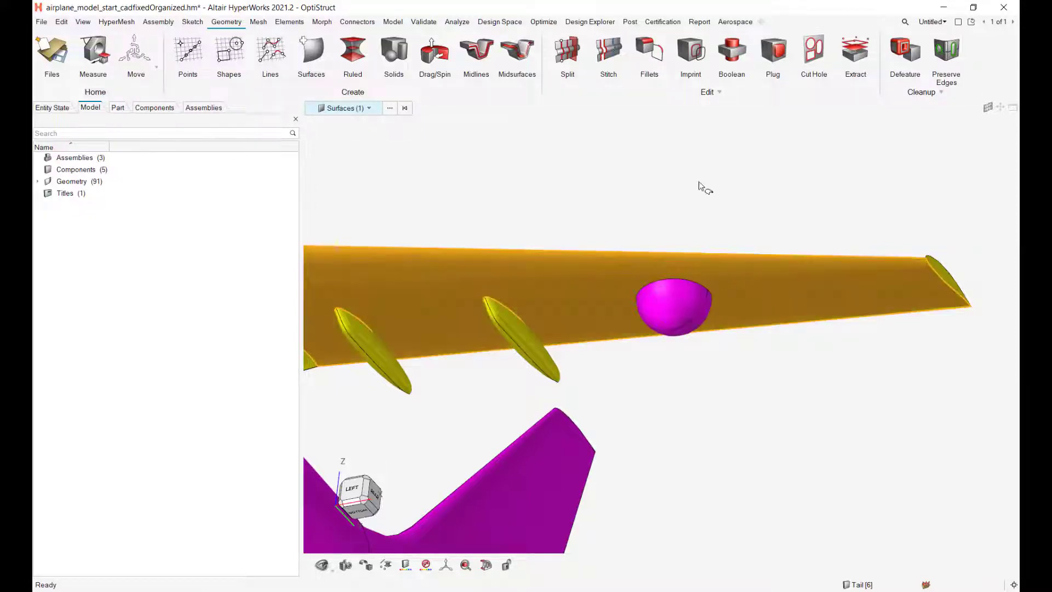
key(Escape)
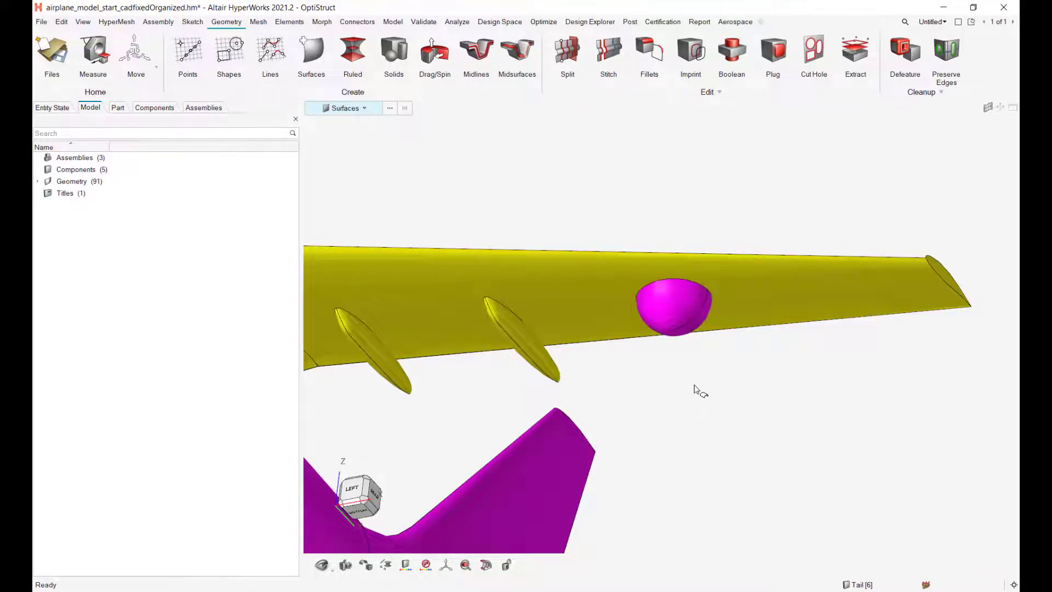
right_drag(693, 385, 662, 389)
click(572, 63)
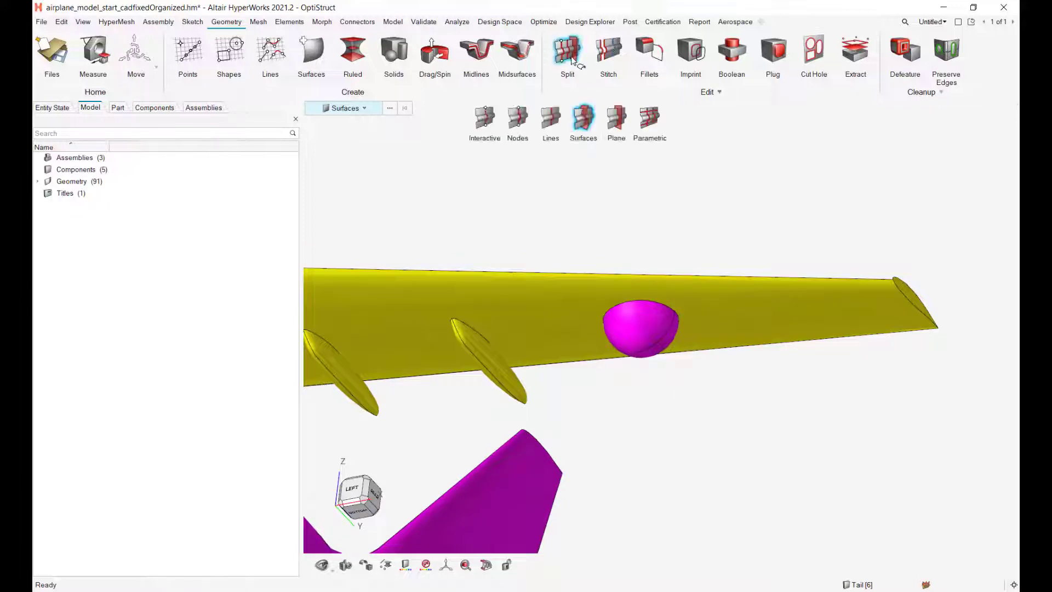
click(583, 116)
mouse_move(700, 235)
middle_down()
mouse_move(671, 244)
mouse_move(695, 235)
mouse_move(756, 248)
mouse_move(700, 254)
mouse_move(712, 240)
middle_up()
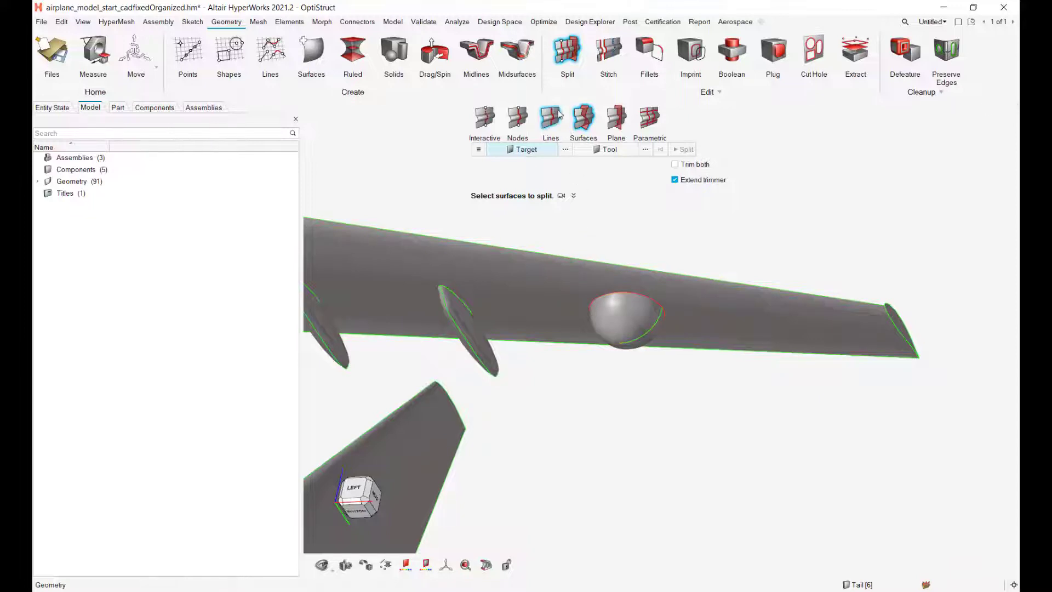
Step: Stitch the remaining lower dome surface to the yellow wing's lower surface
click(605, 54)
click(623, 311)
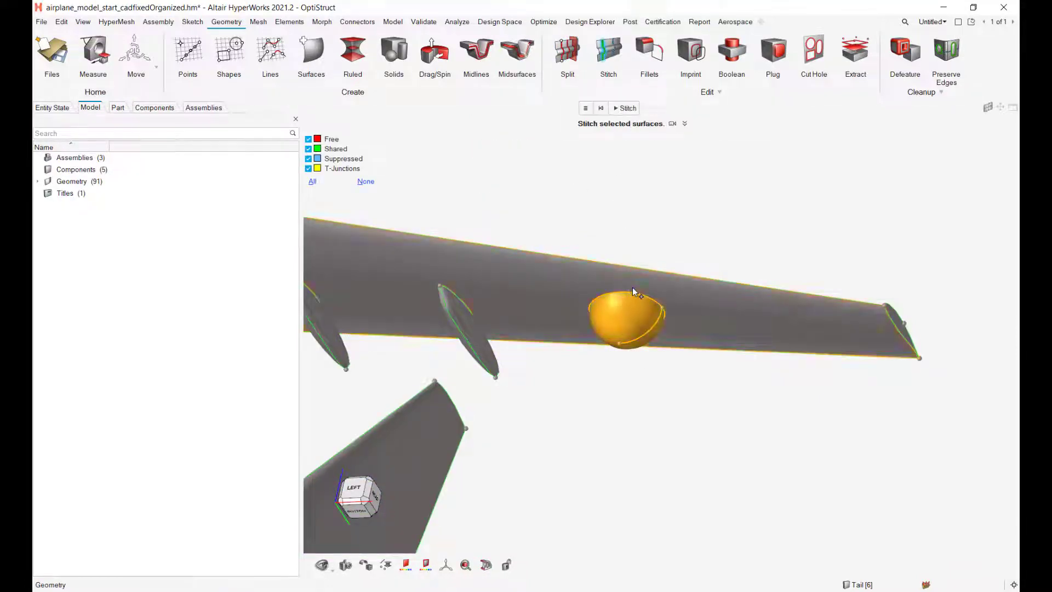
click(632, 287)
middle_click(639, 285)
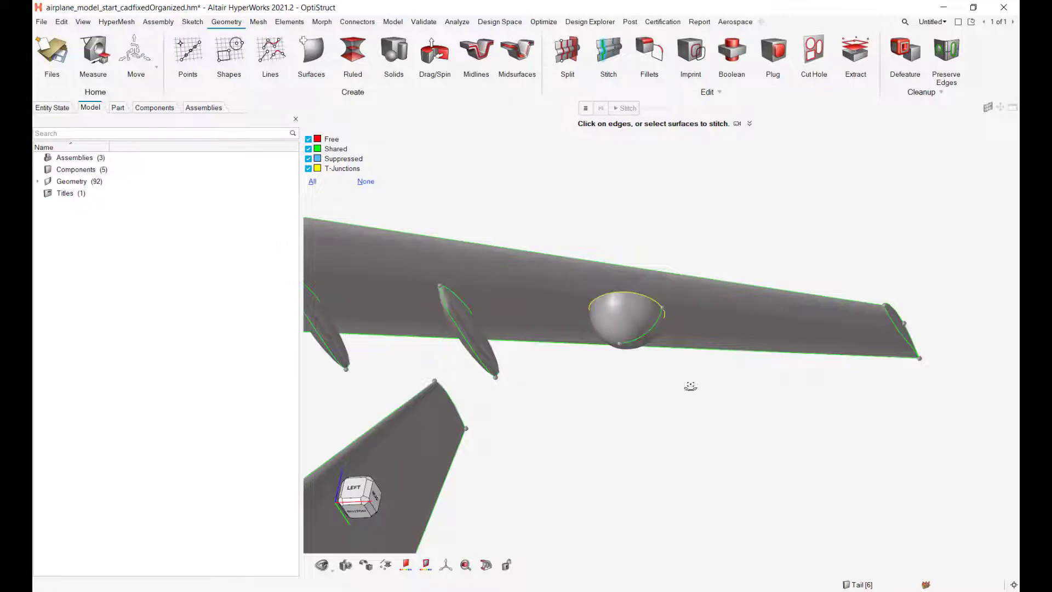
middle_drag(691, 386, 718, 397)
key(Escape)
Step: Delete the circular surface patch of the yellow wing's underside that closes off the dome
middle_drag(687, 365, 668, 333)
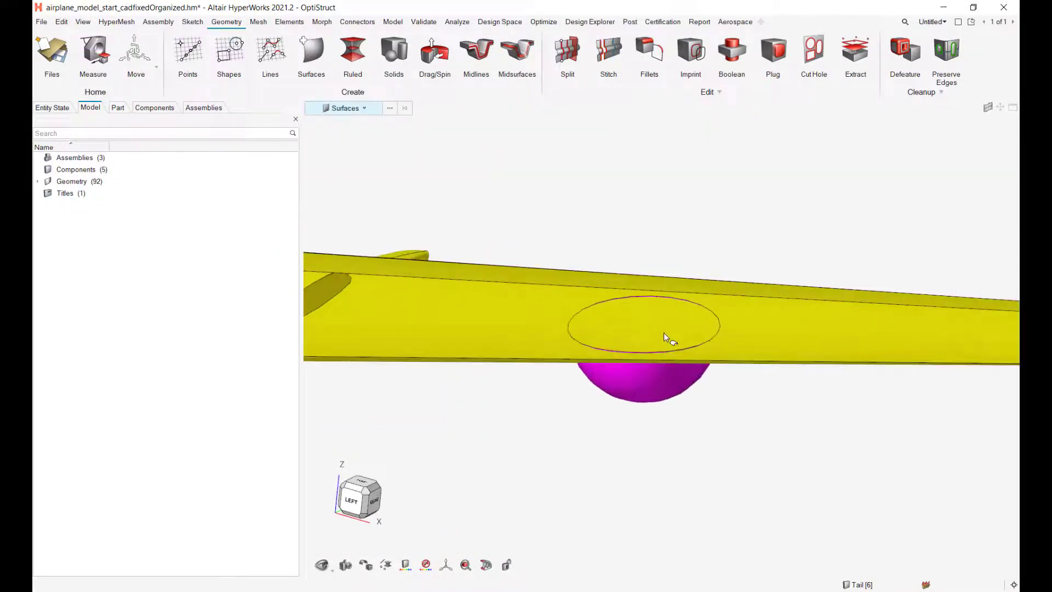
click(661, 329)
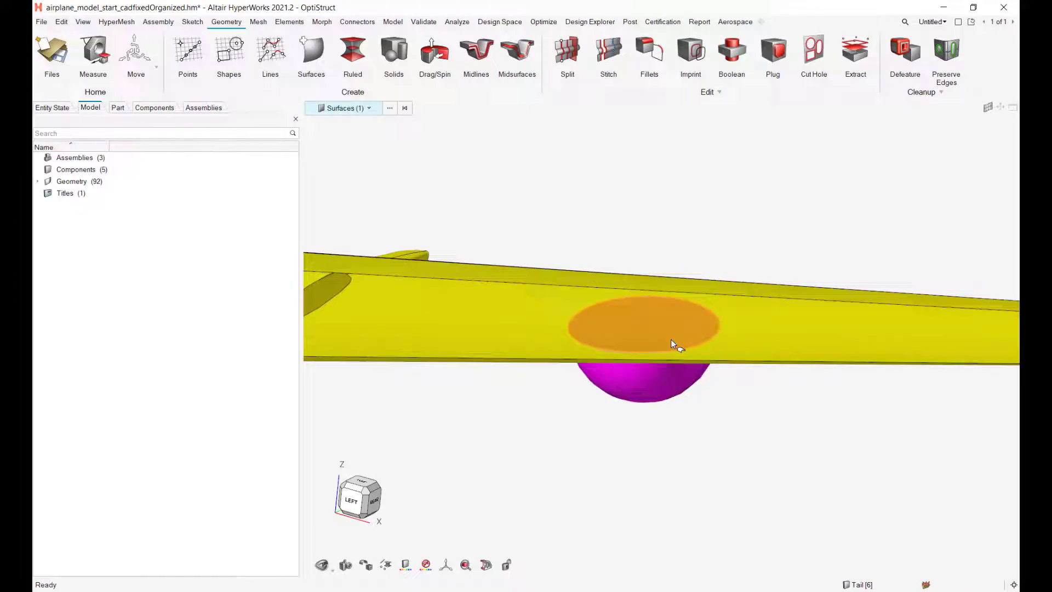
key(Delete)
mouse_move(681, 348)
middle_down()
mouse_move(725, 329)
mouse_move(679, 337)
middle_up()
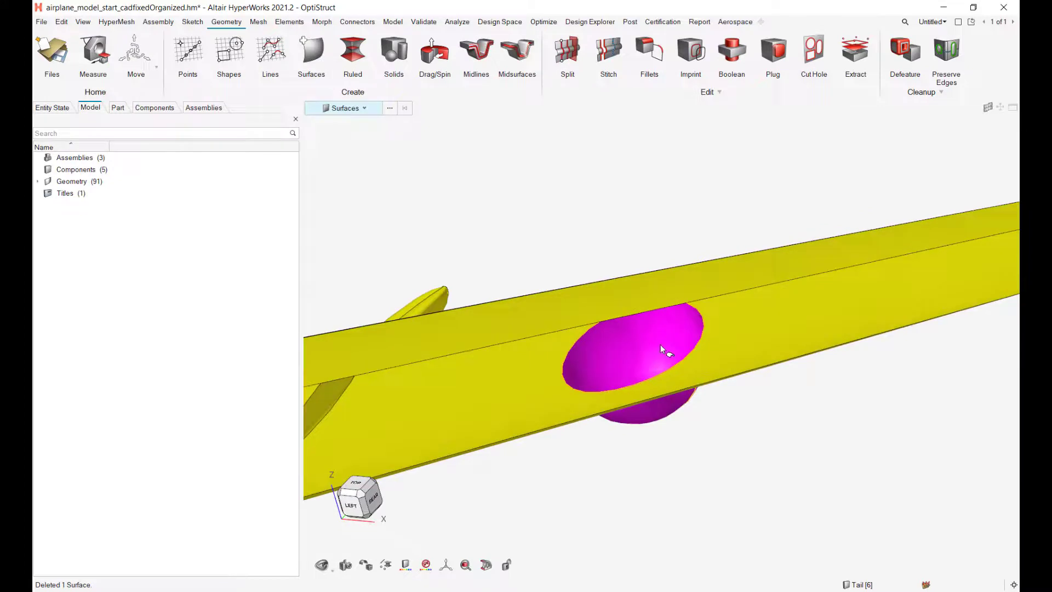
scroll(718, 427, down, 5)
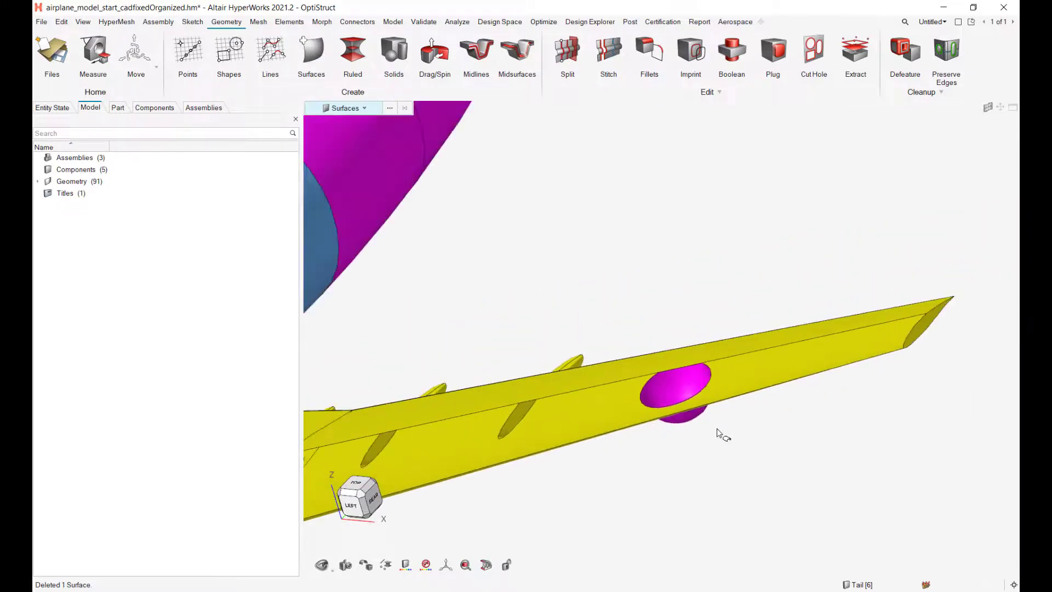
Step: Show all surfaces again and view the whole airplane with the domes under both wings
key(a)
scroll(714, 439, down, 2)
middle_drag(679, 467, 720, 400)
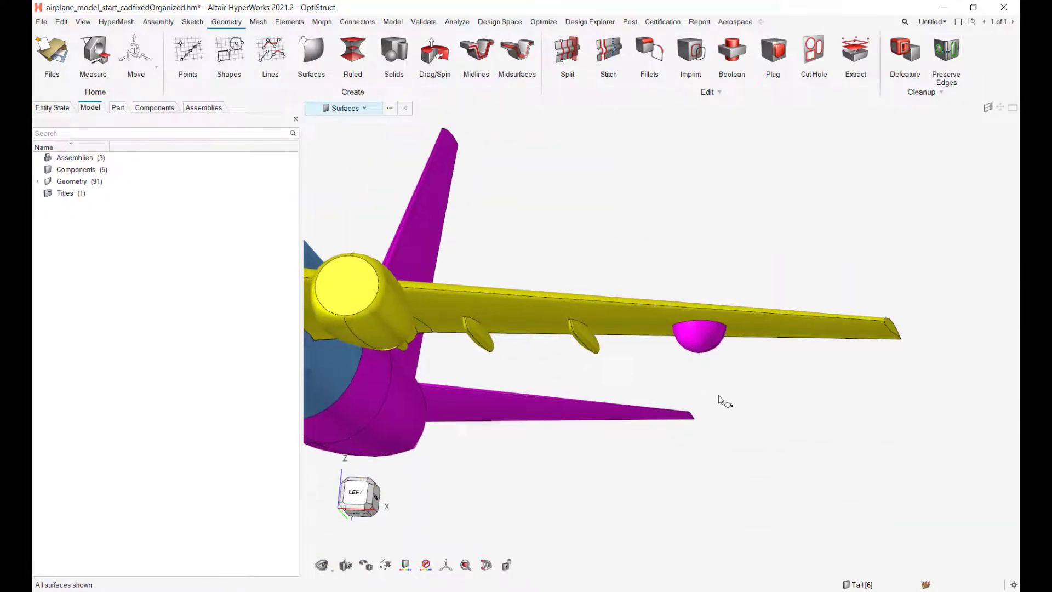
right_click(720, 401)
right_drag(719, 401, 824, 378)
scroll(823, 381, down, 4)
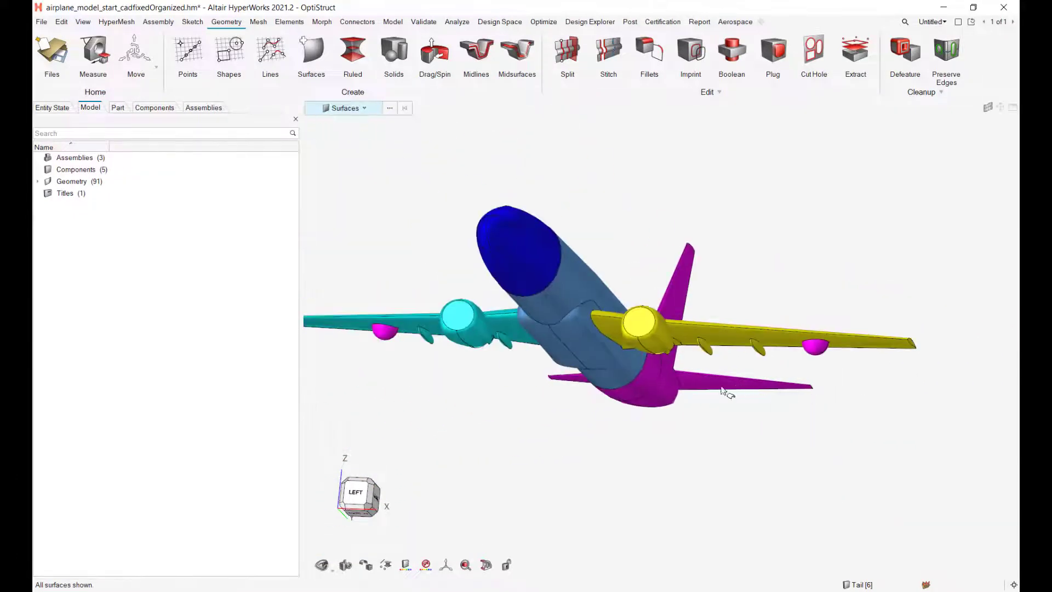
right_drag(722, 390, 765, 488)
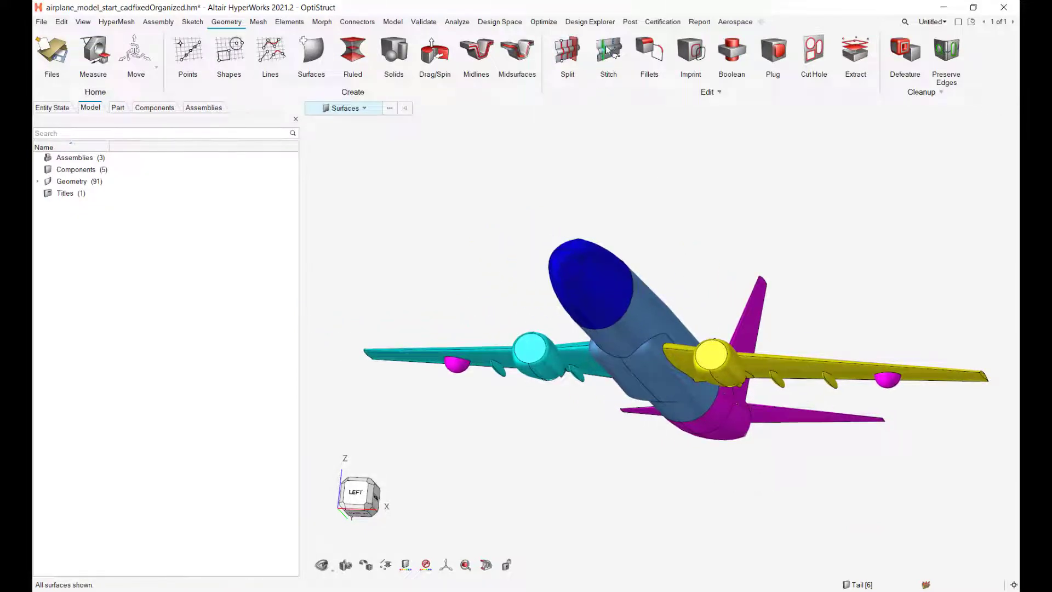
click(567, 51)
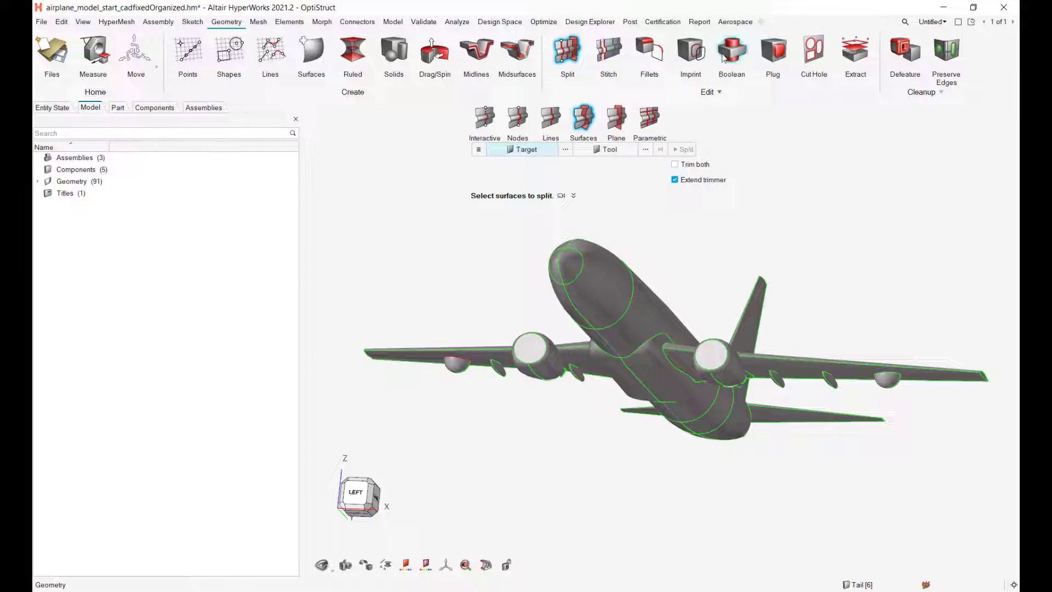
mouse_move(782, 219)
middle_down()
mouse_move(775, 237)
mouse_move(711, 282)
mouse_move(710, 297)
mouse_move(756, 240)
mouse_move(772, 189)
mouse_move(740, 208)
mouse_move(728, 265)
middle_up()
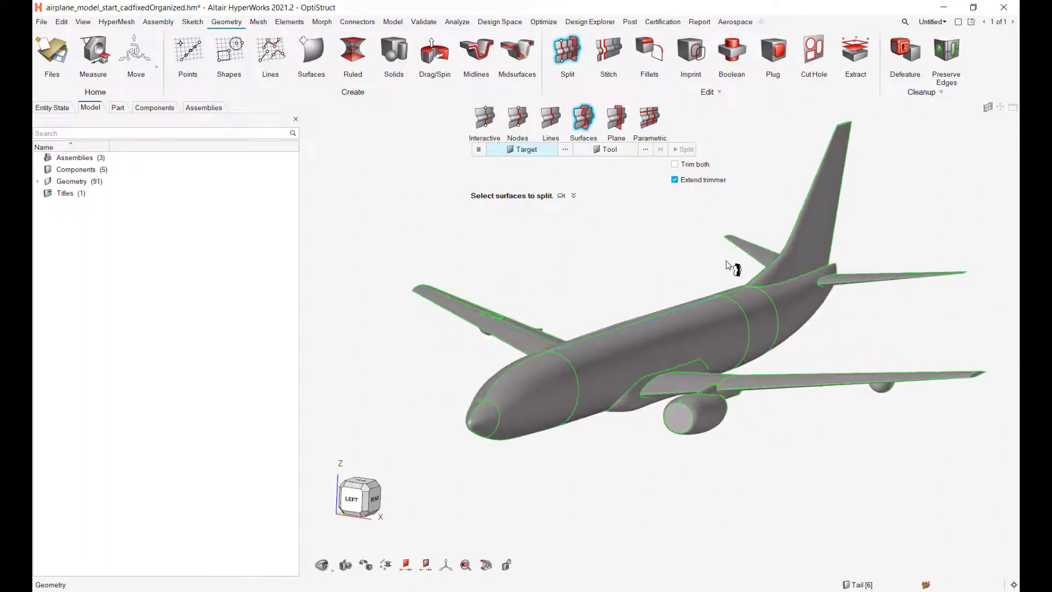
key(Escape)
Step: Examine the airplane from below, from both sides and from above, including the domes under both wings
right_drag(660, 264, 672, 232)
middle_drag(582, 260, 589, 287)
right_drag(821, 509, 717, 490)
middle_drag(659, 455, 691, 433)
right_drag(692, 433, 776, 418)
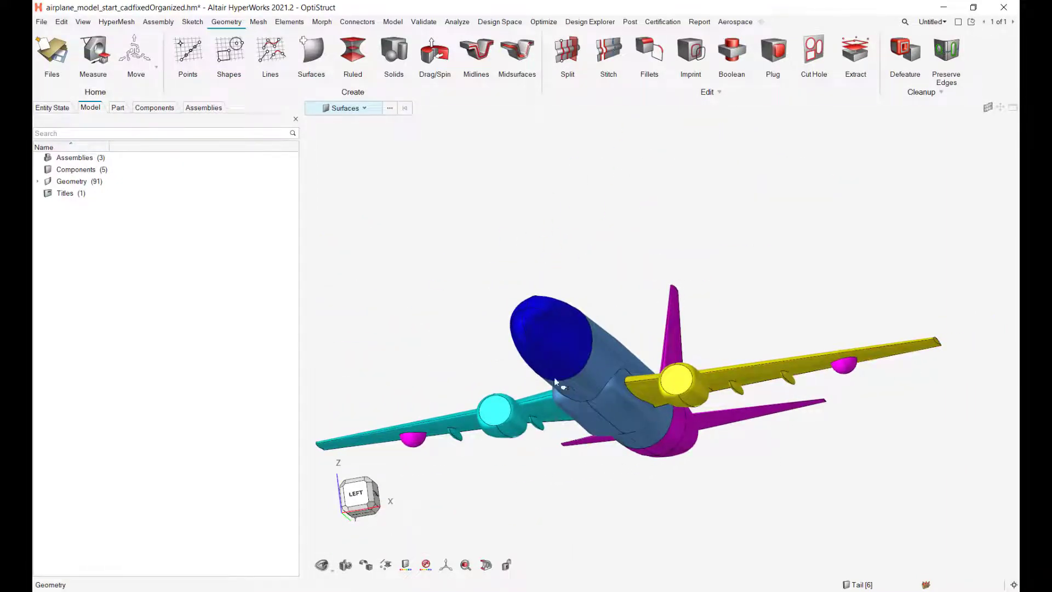
right_drag(397, 305, 490, 264)
middle_drag(525, 265, 650, 252)
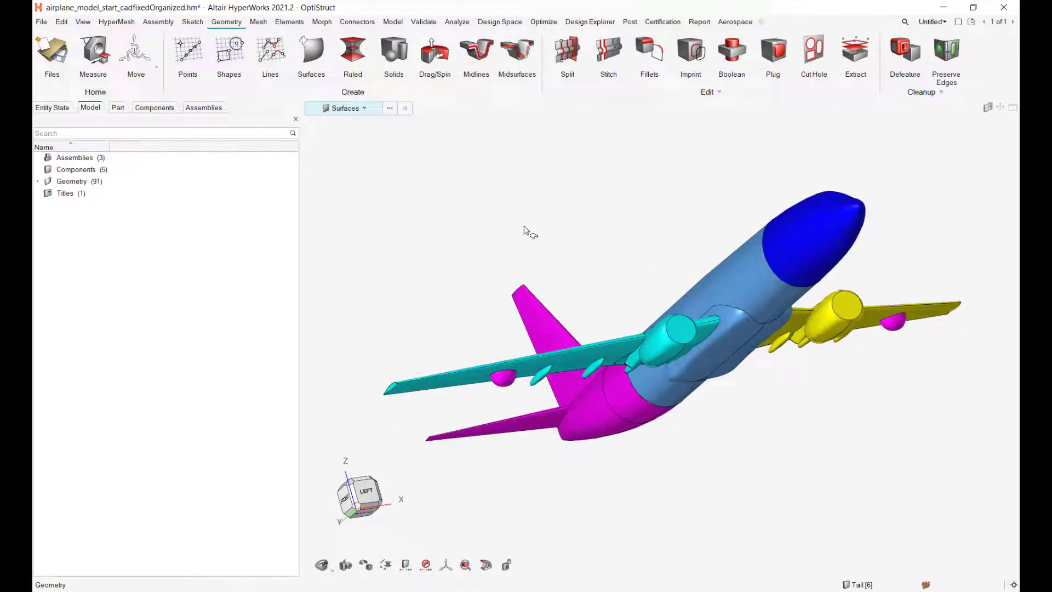
middle_drag(681, 215, 684, 244)
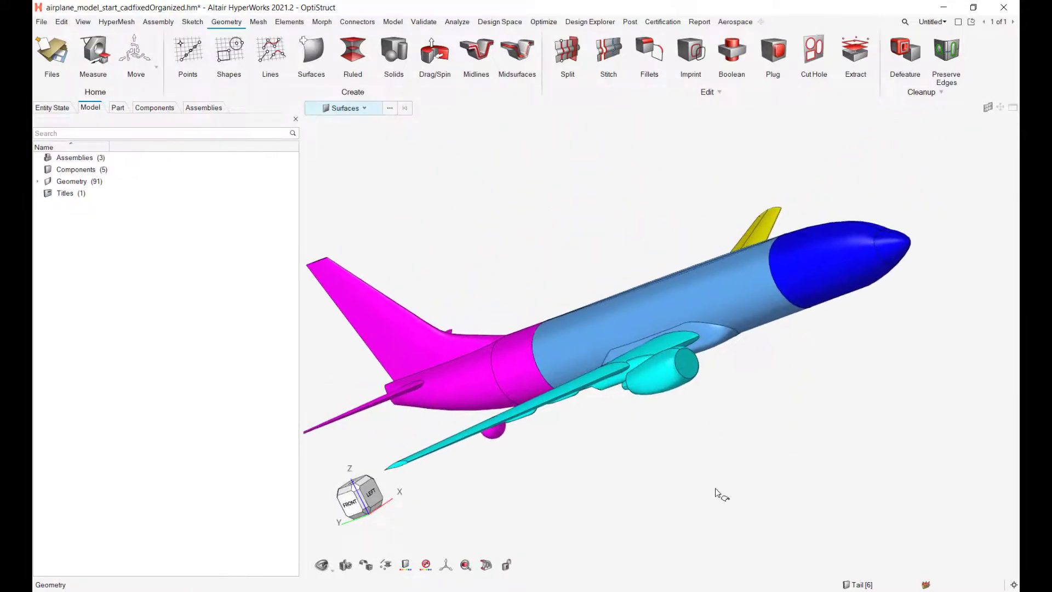
middle_drag(794, 419, 825, 408)
right_drag(823, 389, 800, 422)
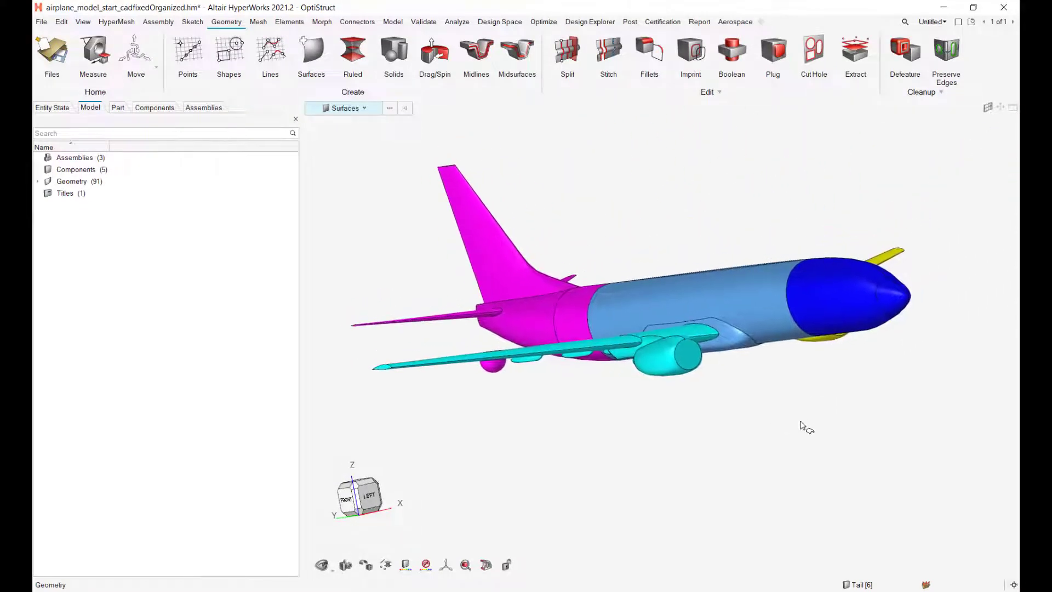
middle_drag(564, 386, 579, 436)
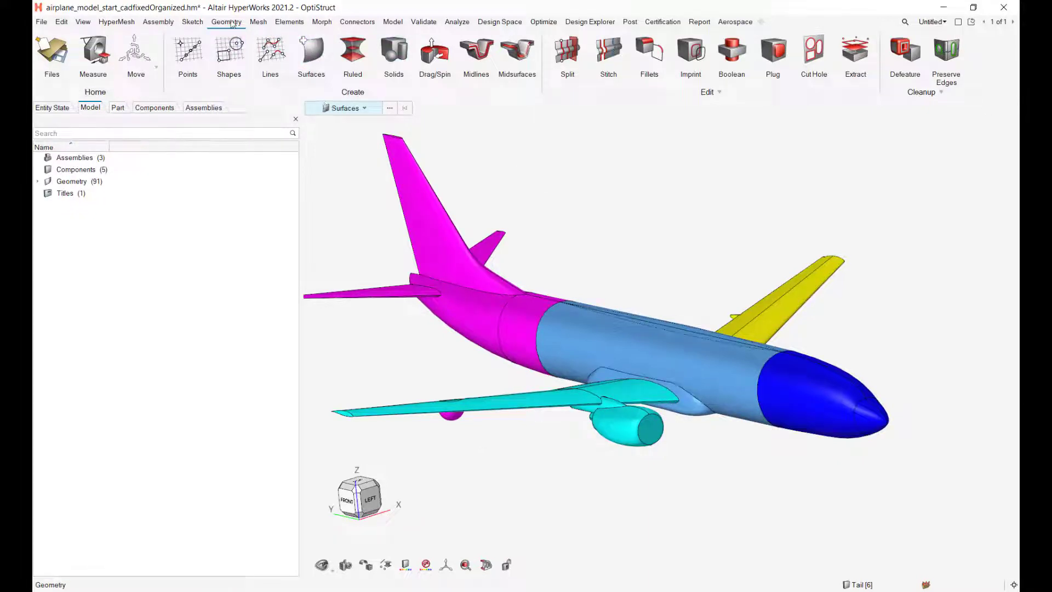
Step: Draw a solid box about 675 long, 1194 wide and 741 high in the empty space above the airplane
click(394, 50)
click(378, 116)
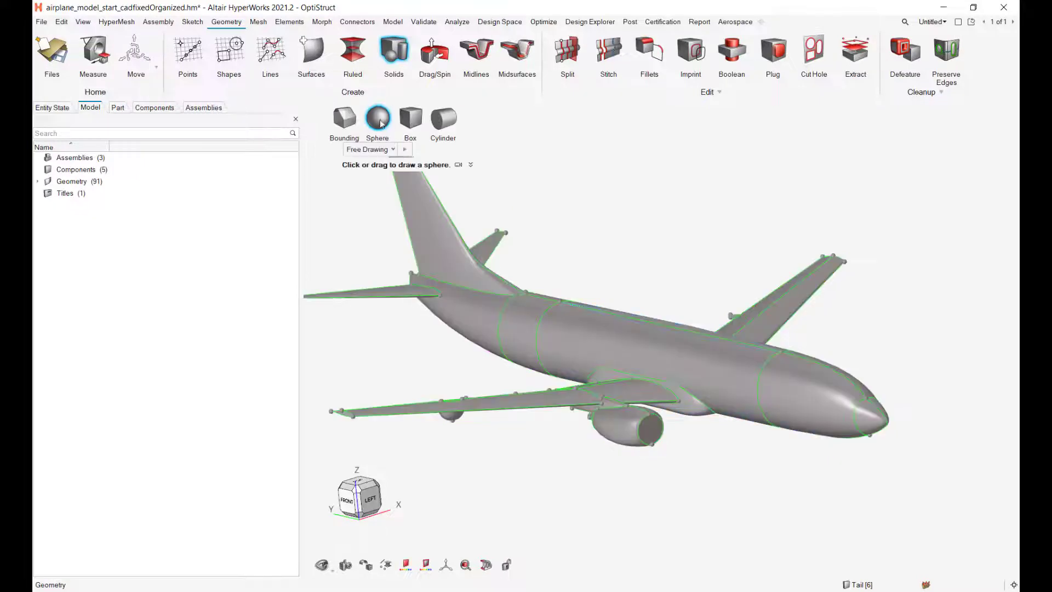
click(411, 119)
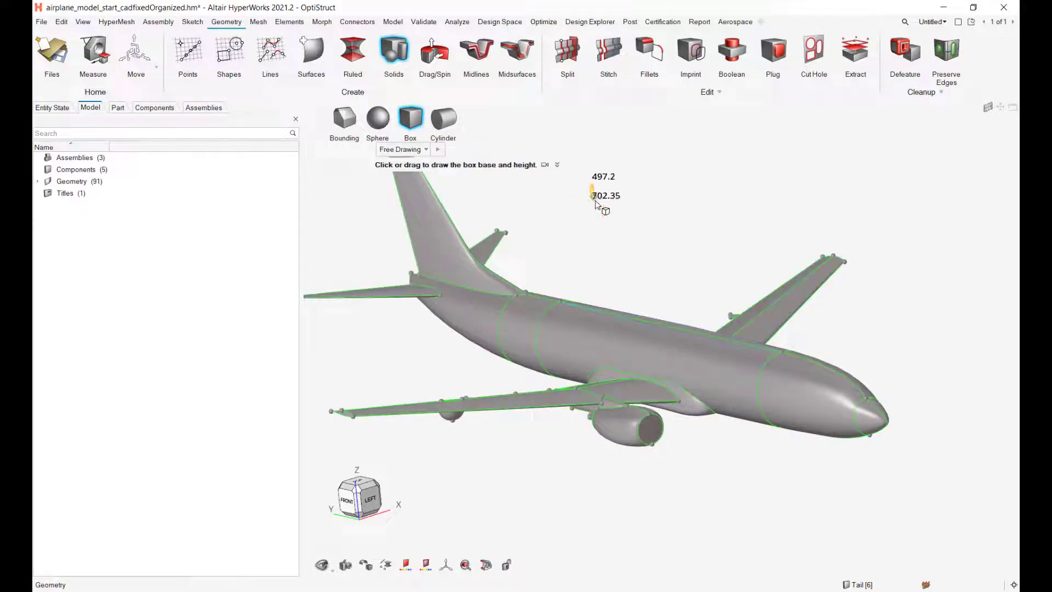
mouse_move(595, 201)
mouse_down()
mouse_move(609, 203)
mouse_move(596, 205)
mouse_up()
scroll(607, 202, up, 2)
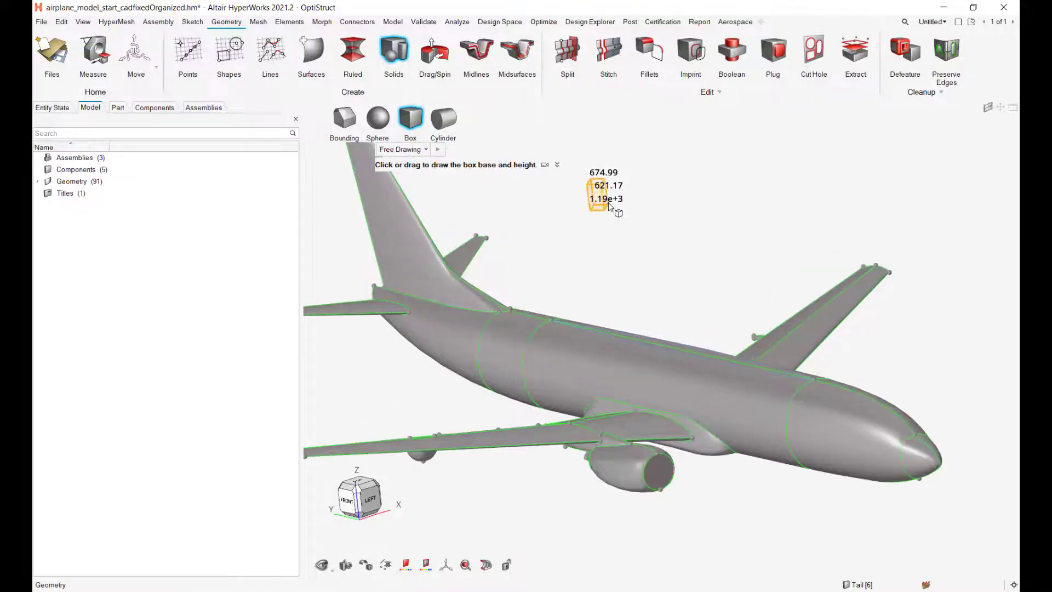
scroll(603, 236, up, 4)
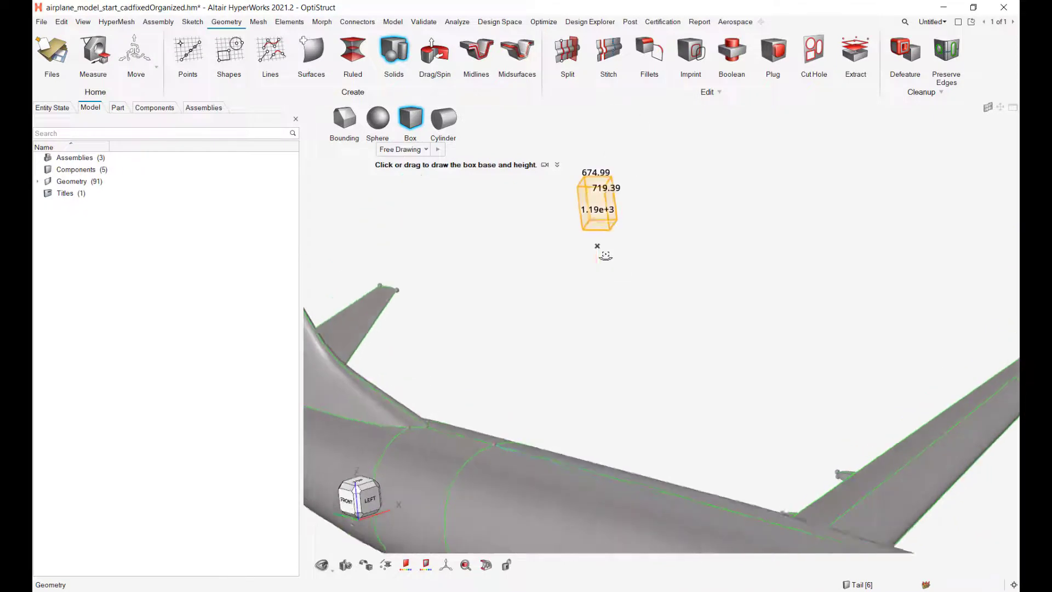
click(598, 248)
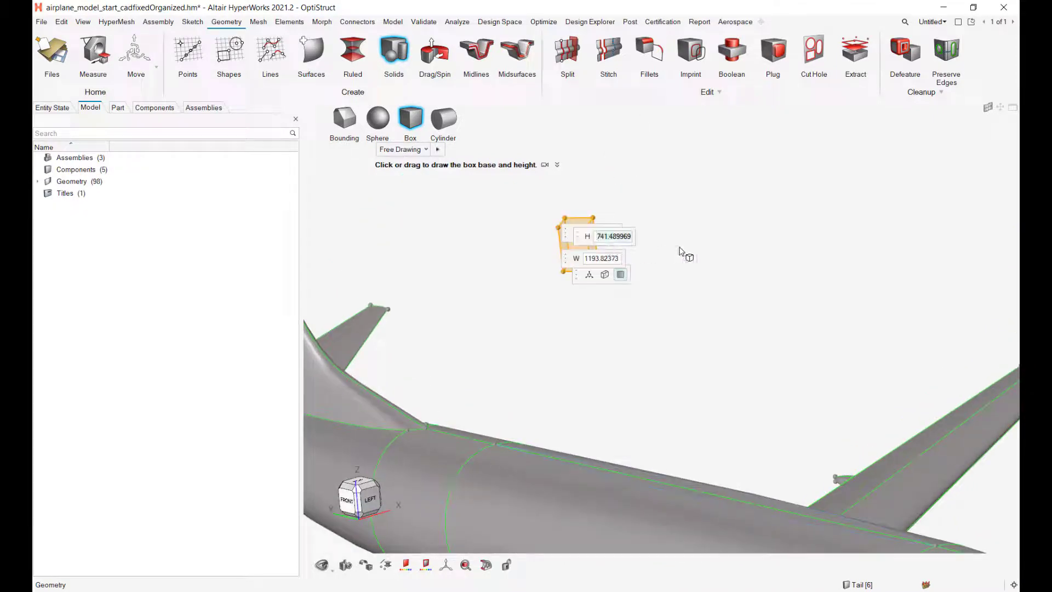
middle_drag(679, 251, 626, 286)
key(Escape)
key(Escape)
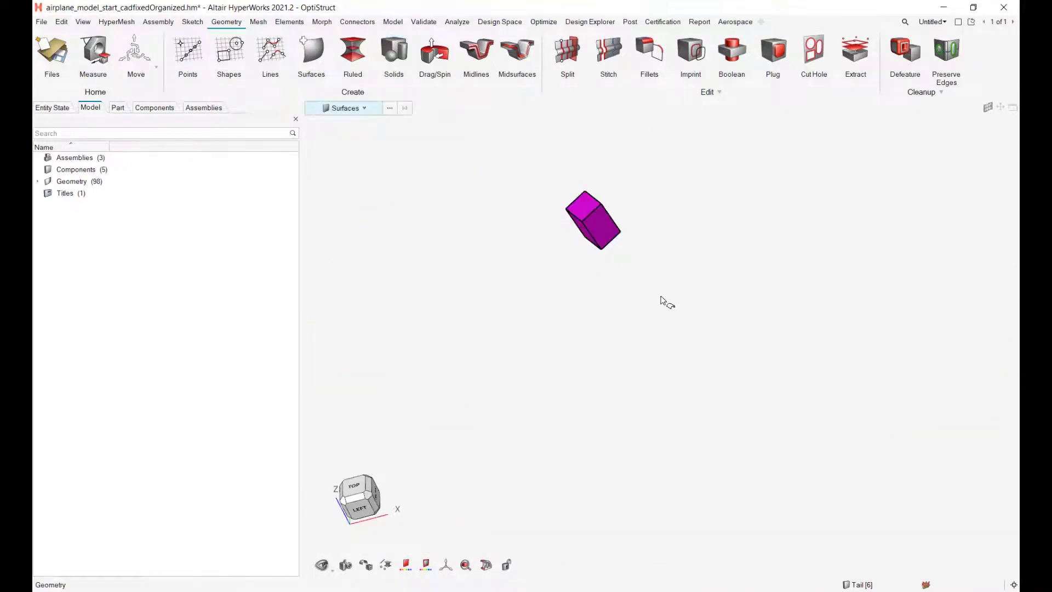
Step: Reopen the box for editing to view its length, width and height, moving the height field away from the others
scroll(542, 312, down, 8)
right_drag(661, 296, 701, 291)
scroll(541, 325, up, 3)
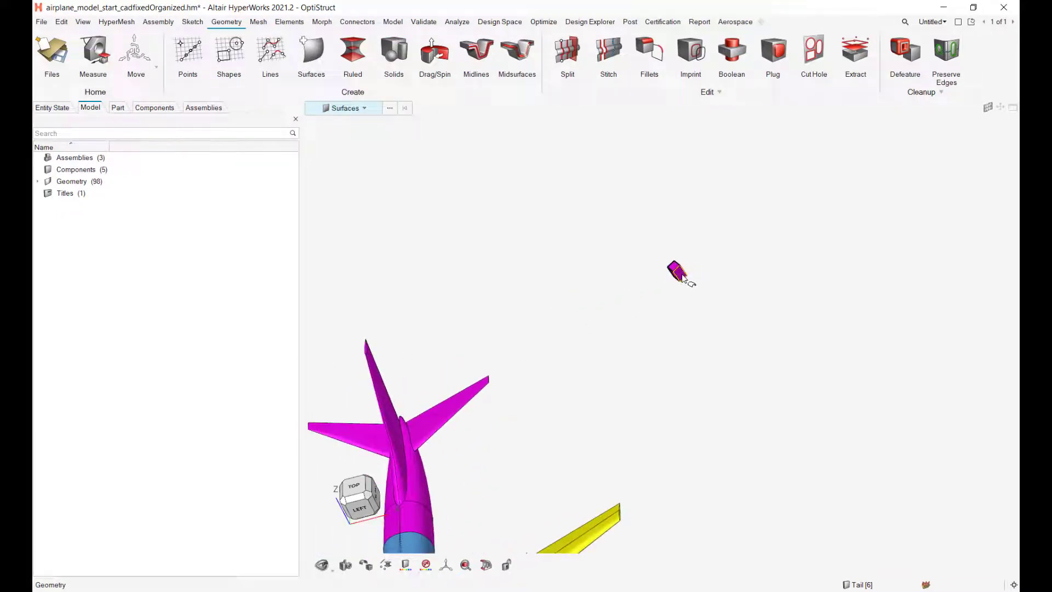
click(394, 50)
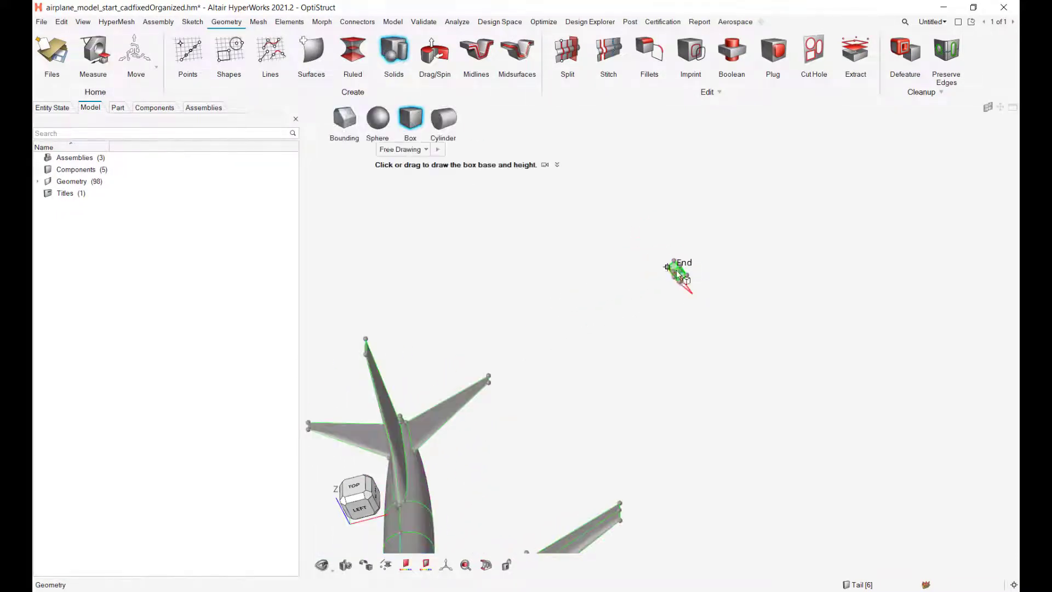
scroll(677, 272, up, 3)
click(678, 279)
click(674, 281)
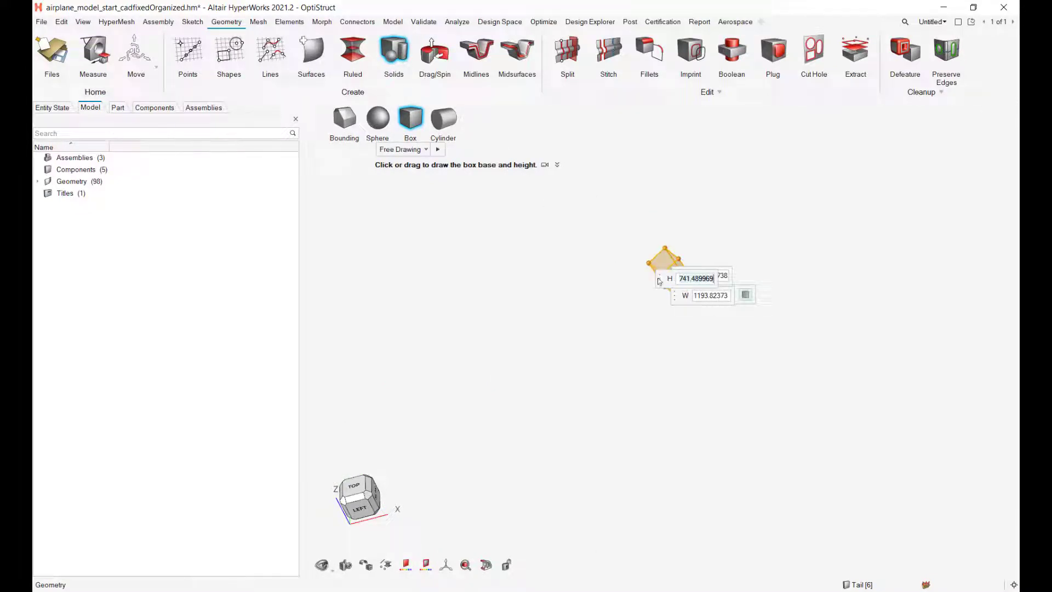
drag(659, 281, 580, 305)
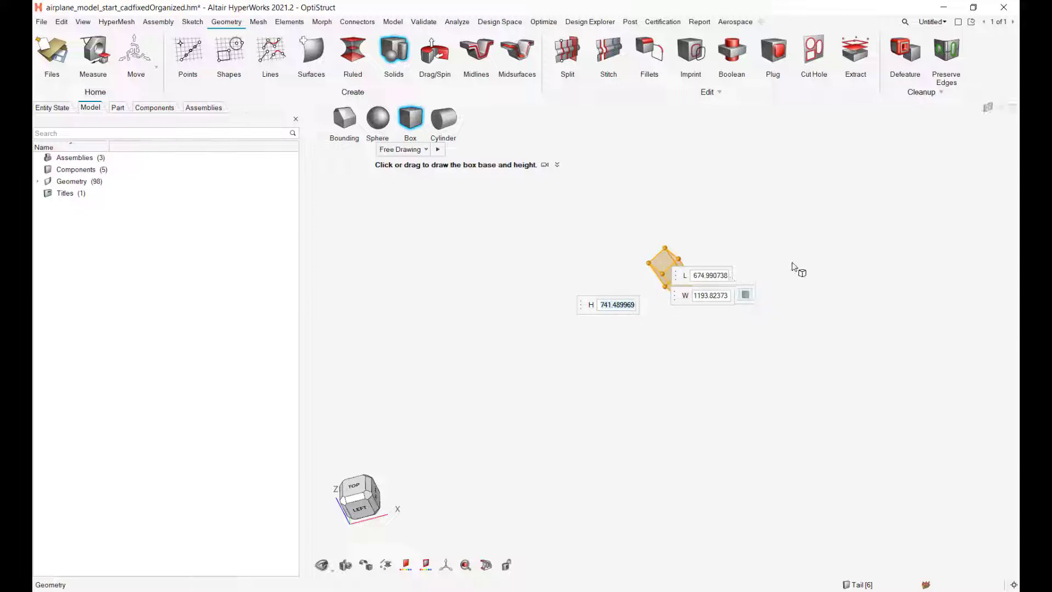
key(Escape)
key(Escape)
Step: Start the Move tool, limit the selection to solids and select the box above the airplane
right_drag(711, 307, 654, 357)
middle_drag(654, 357, 685, 322)
scroll(698, 330, down, 5)
right_drag(700, 330, 704, 303)
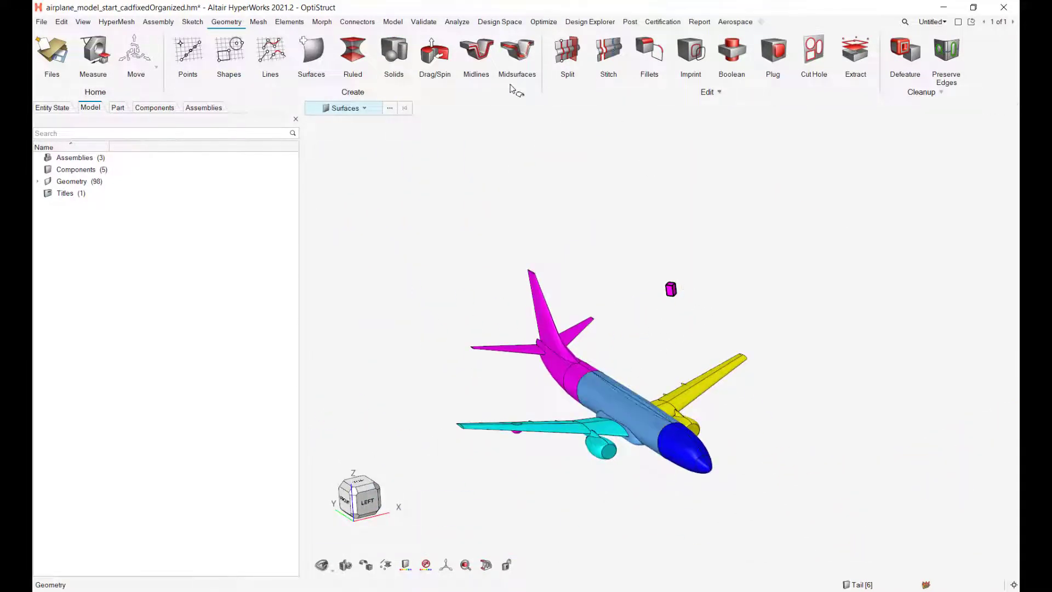
click(132, 53)
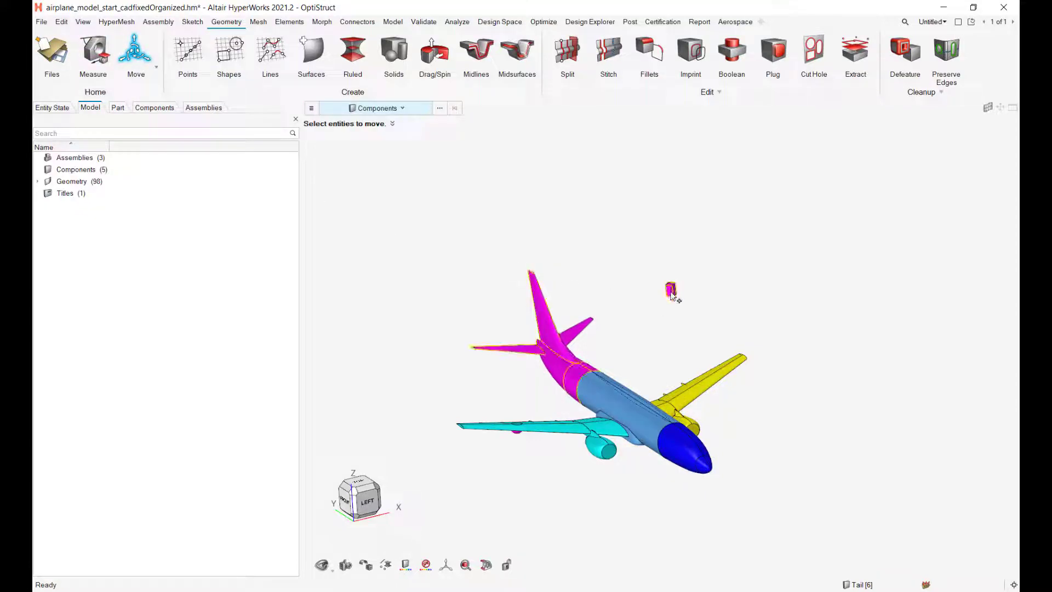
click(401, 110)
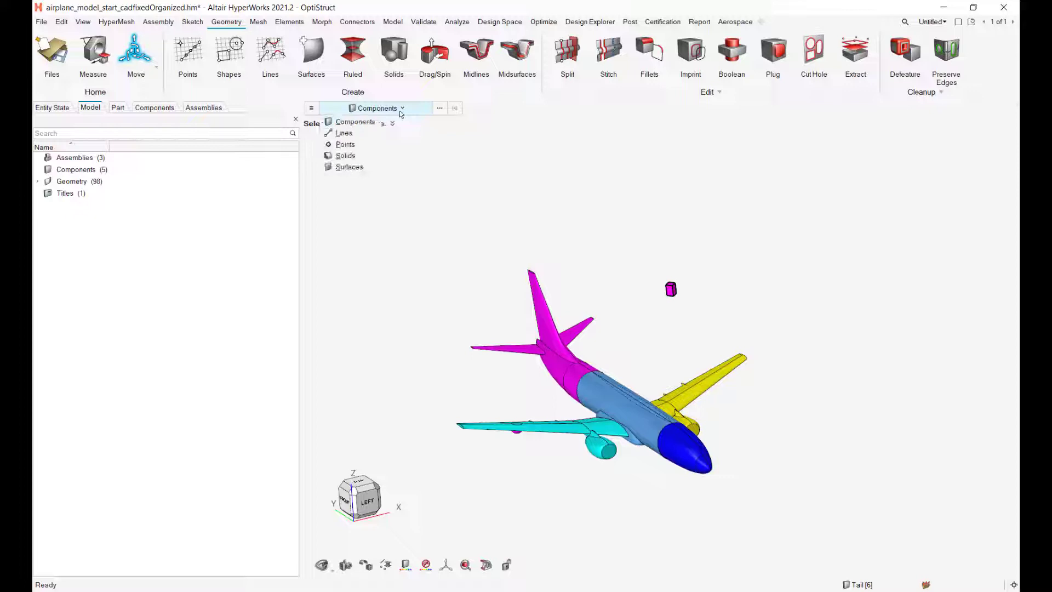
click(346, 156)
click(670, 290)
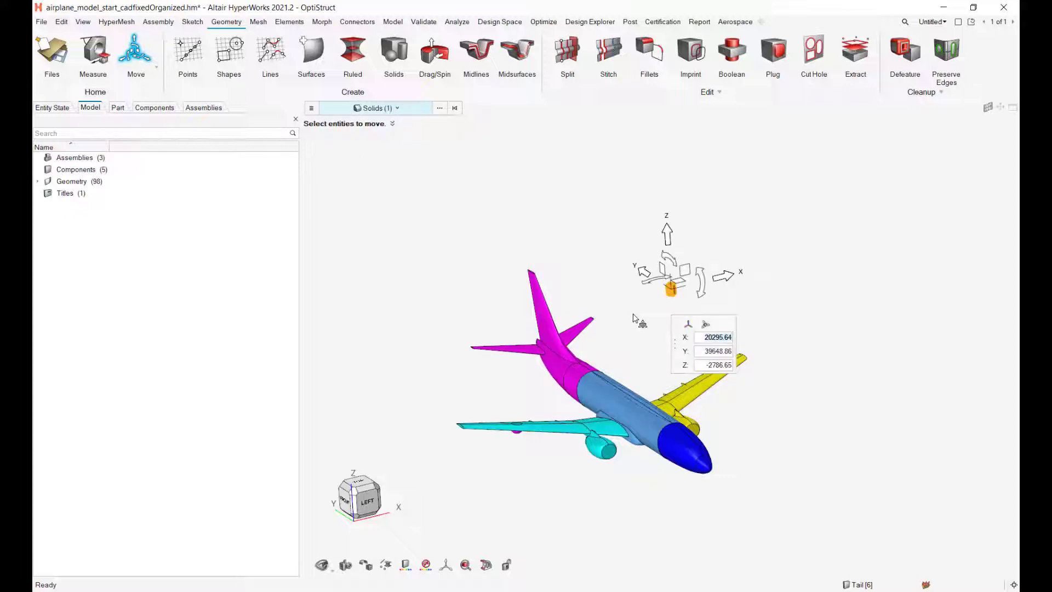
Step: Change the orientation of the move manipulator's axes on the selected box
scroll(735, 265, up, 3)
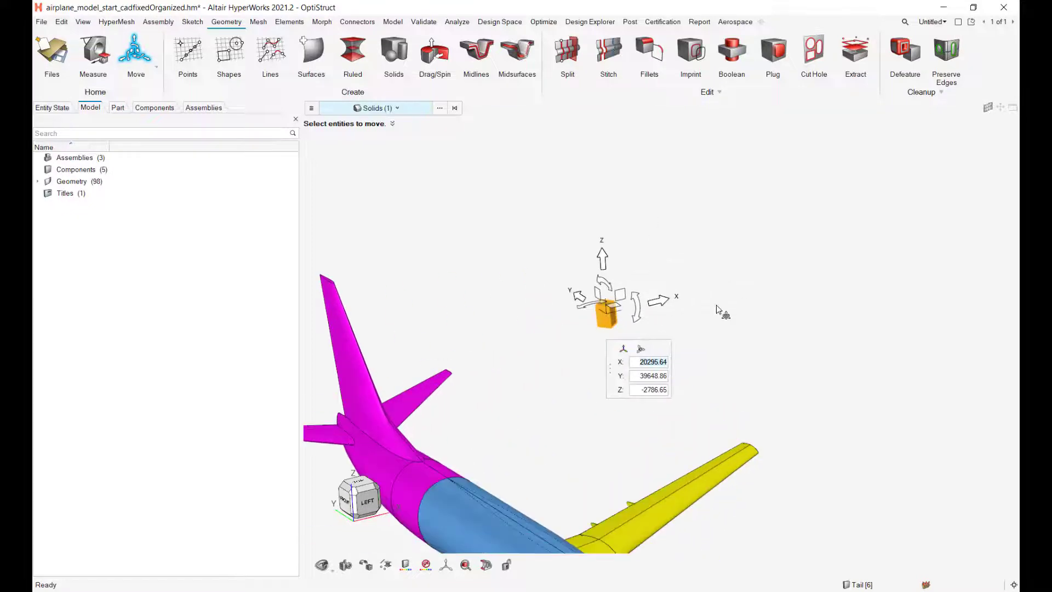
mouse_move(686, 330)
middle_down()
mouse_move(720, 350)
mouse_move(704, 337)
mouse_move(716, 329)
middle_up()
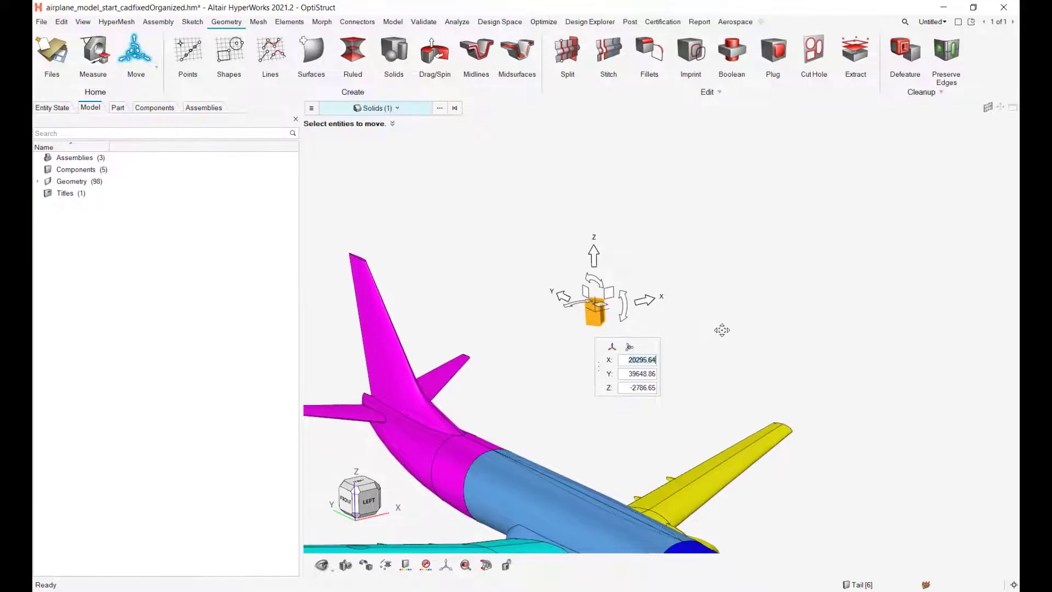
click(628, 348)
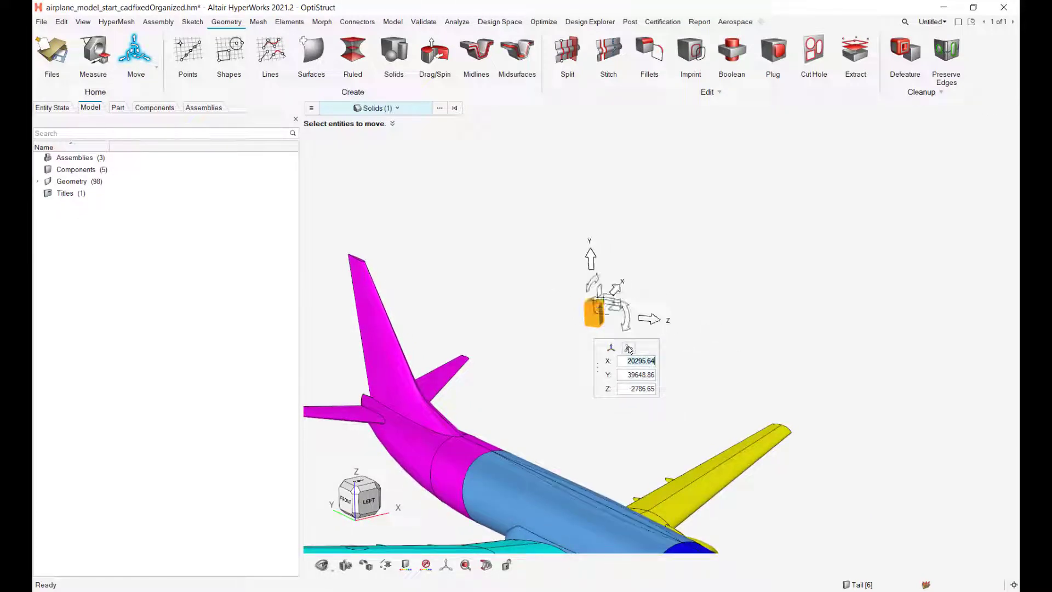
middle_drag(650, 294, 659, 320)
scroll(601, 314, up, 4)
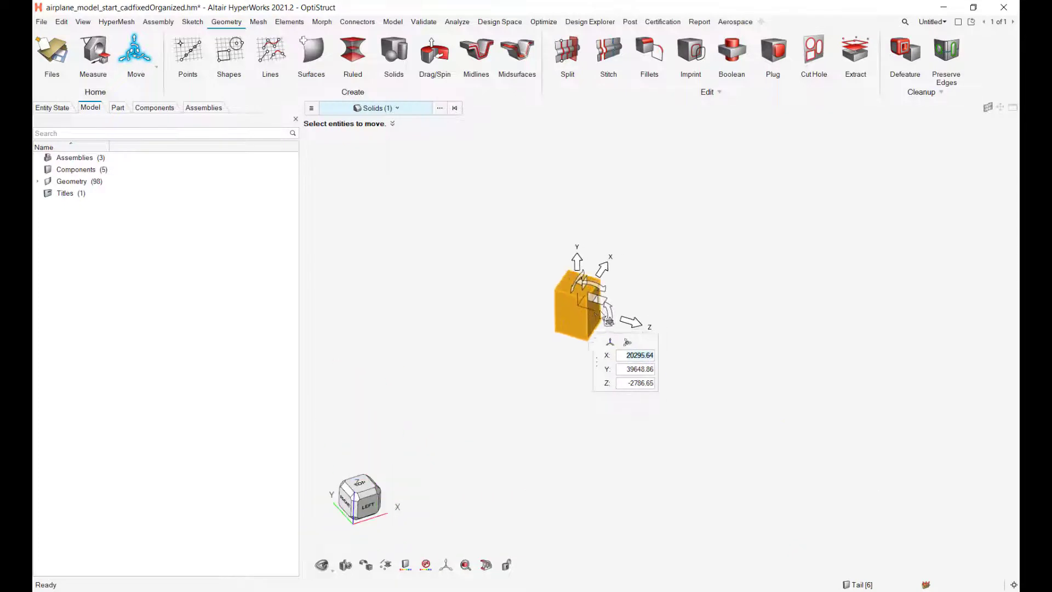
scroll(608, 320, down, 6)
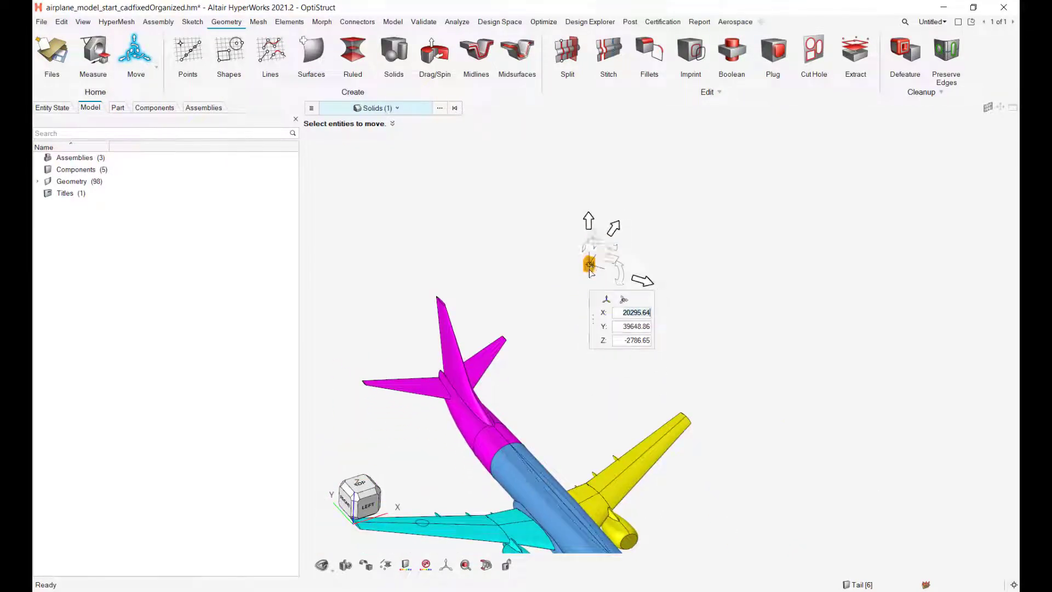
Step: Move the box onto the top of the fuselage, snapping it to the joint between the magenta tail and the blue middle section
drag(590, 267, 510, 446)
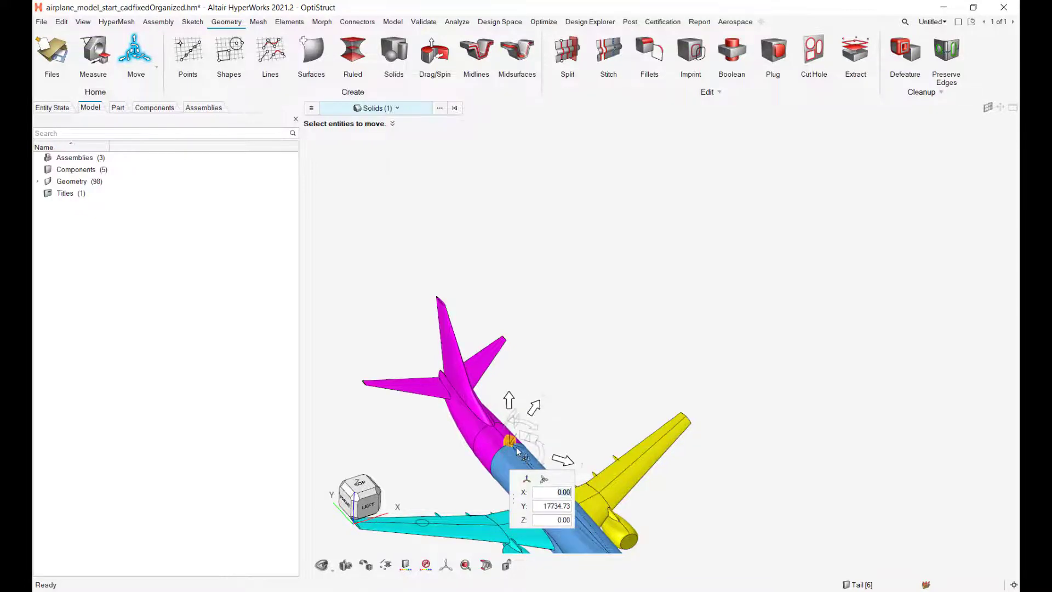
scroll(512, 446, up, 6)
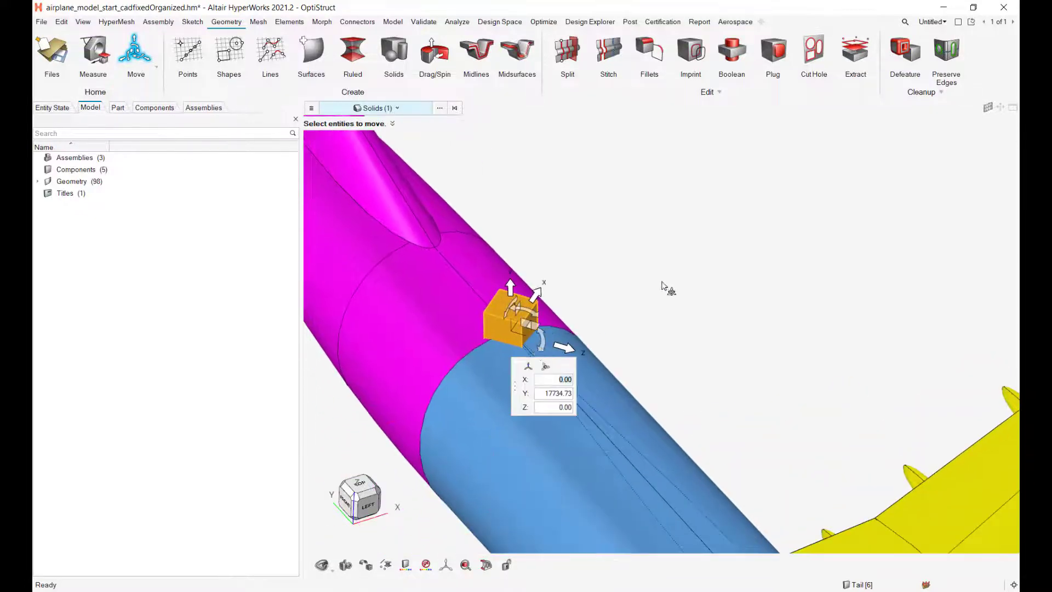
scroll(649, 291, down, 5)
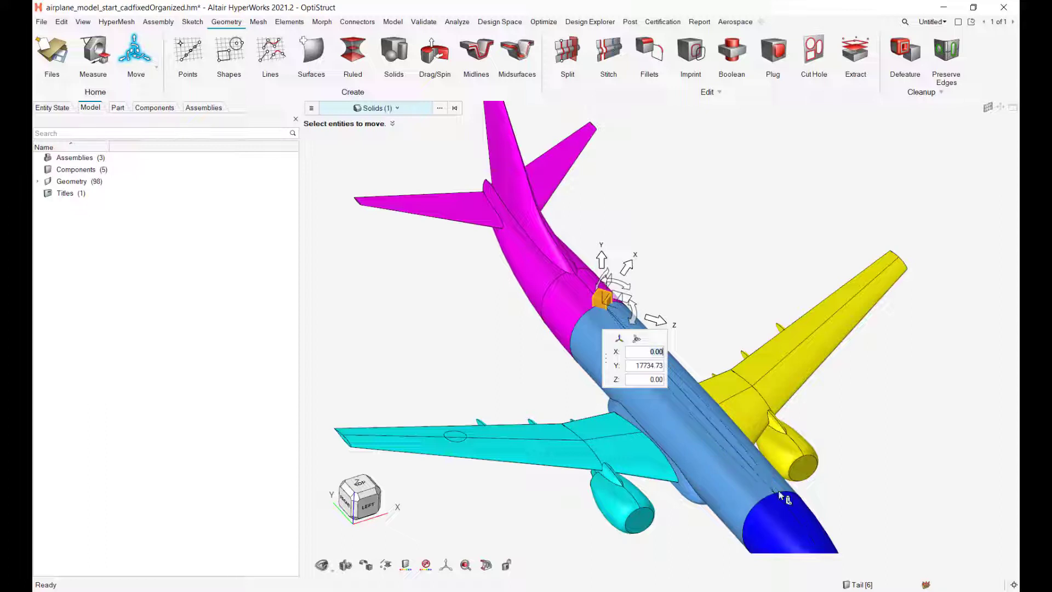
Step: Rotate the box about its Y axis by -125.59 degrees, snapping to the end point at the nose joint to align it with the fuselage
ctrl+right_drag(733, 297, 681, 230)
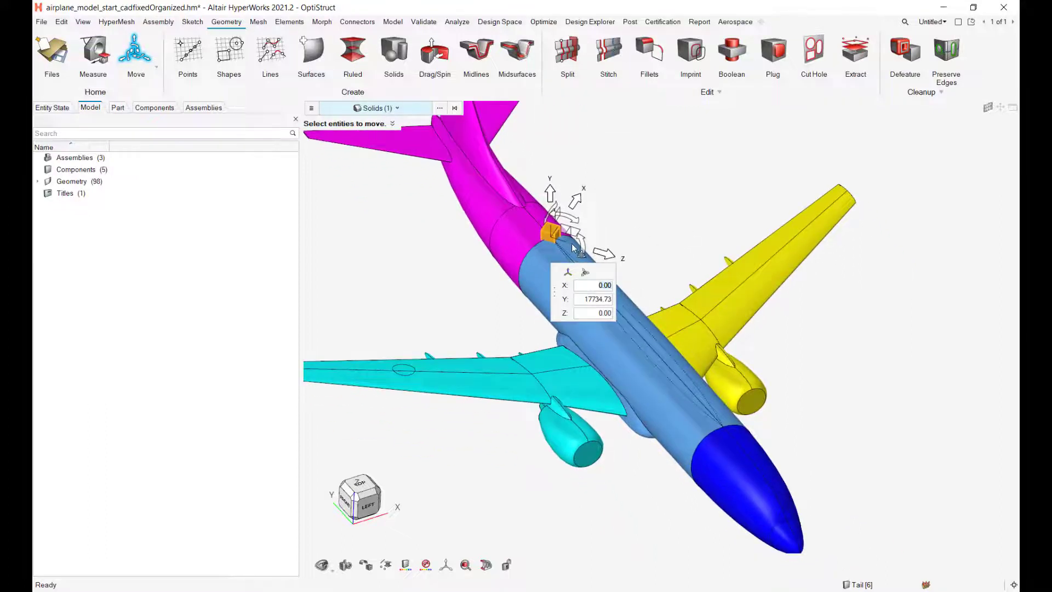
mouse_move(601, 217)
middle_down()
mouse_move(599, 238)
mouse_move(617, 231)
mouse_move(587, 221)
middle_up()
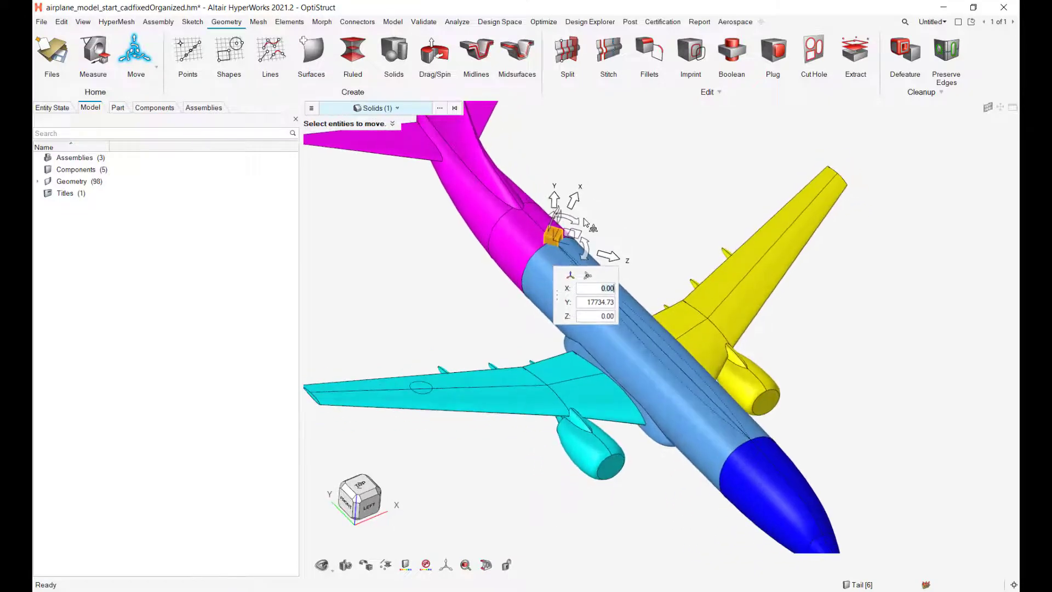
drag(569, 218, 584, 230)
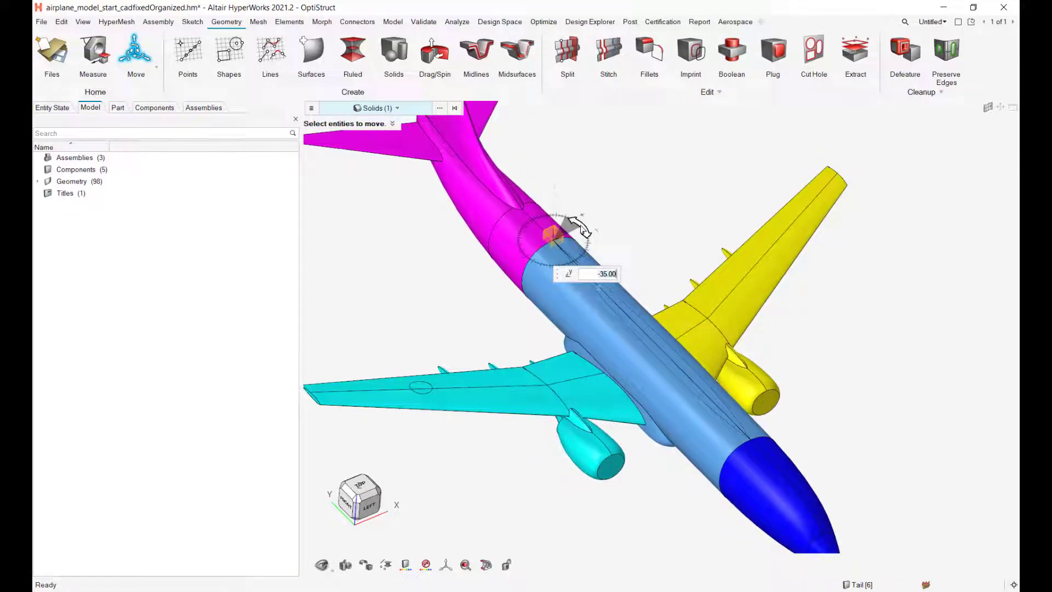
drag(584, 230, 748, 442)
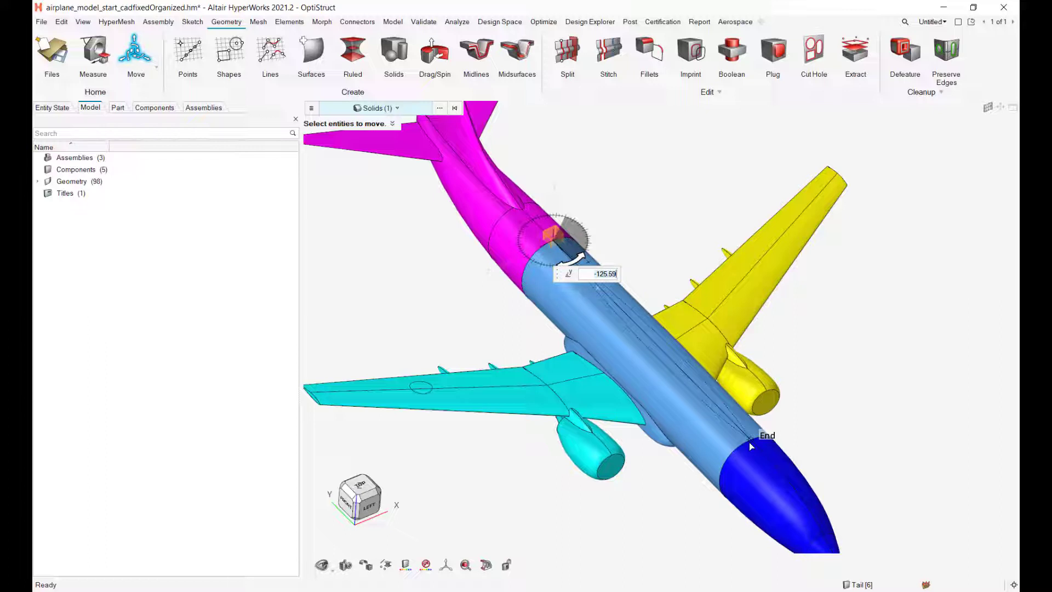
drag(748, 442, 748, 442)
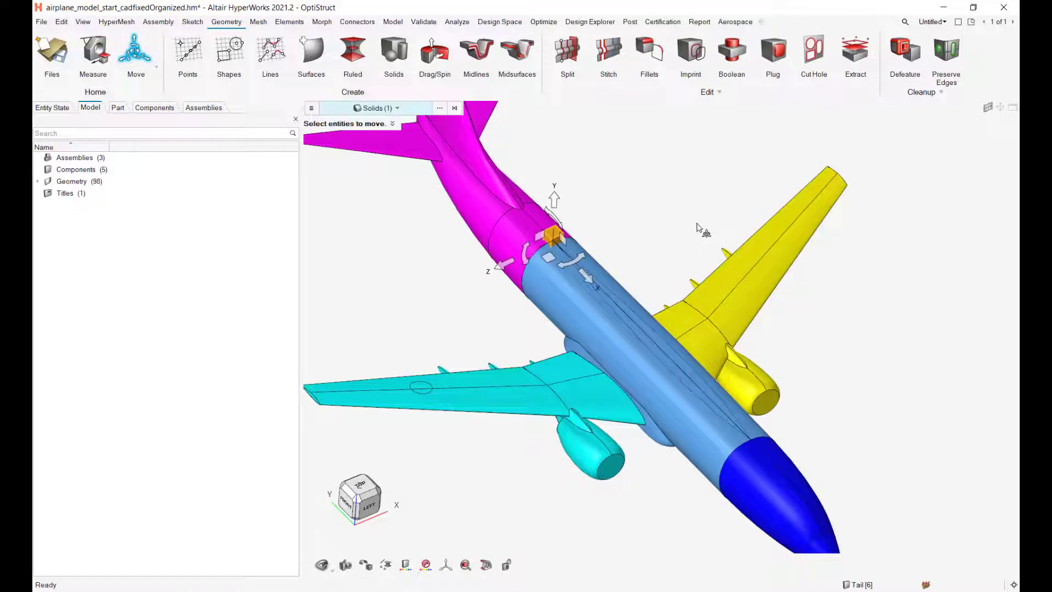
ctrl+drag(694, 227, 668, 234)
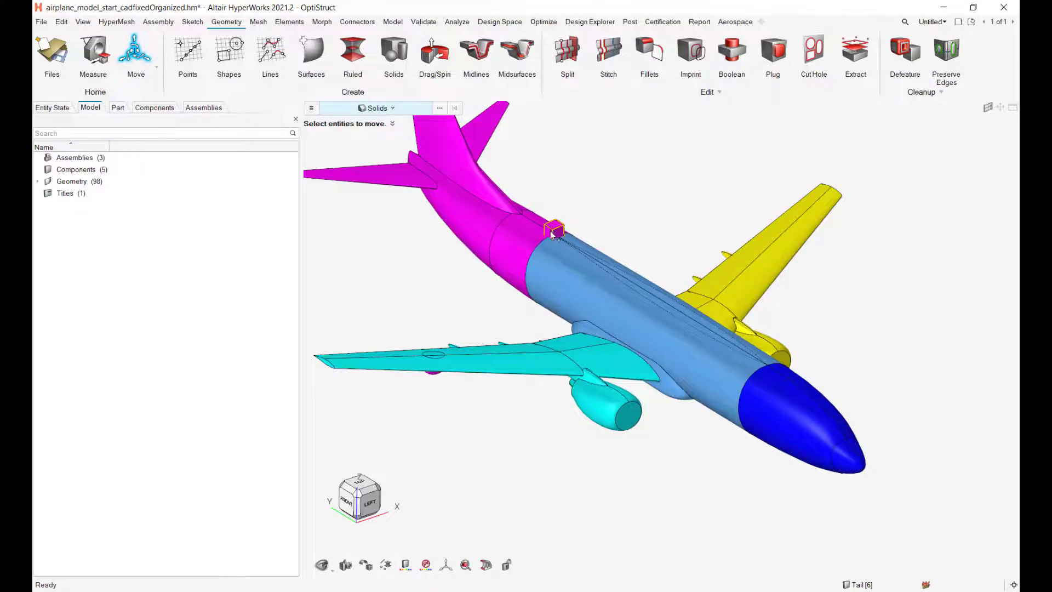
Step: Split the box solid using the three fuselage surfaces beneath it as trimmers with Extend trimmer on, reviewing the cut before applying it
scroll(594, 200, up, 4)
scroll(589, 213, down, 2)
ctrl+right_drag(592, 216, 653, 202)
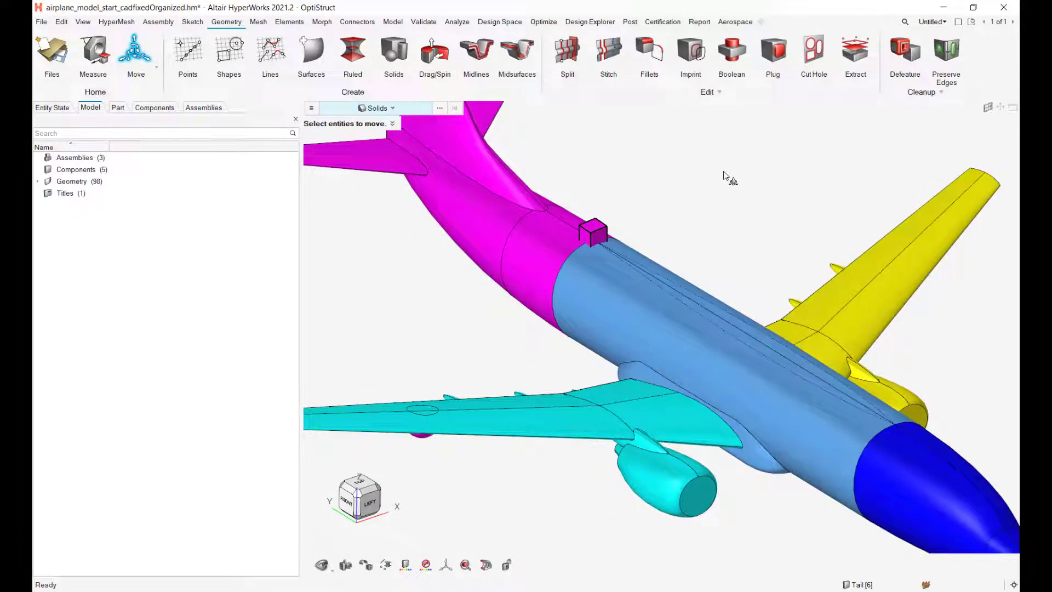
mouse_move(567, 51)
click(583, 116)
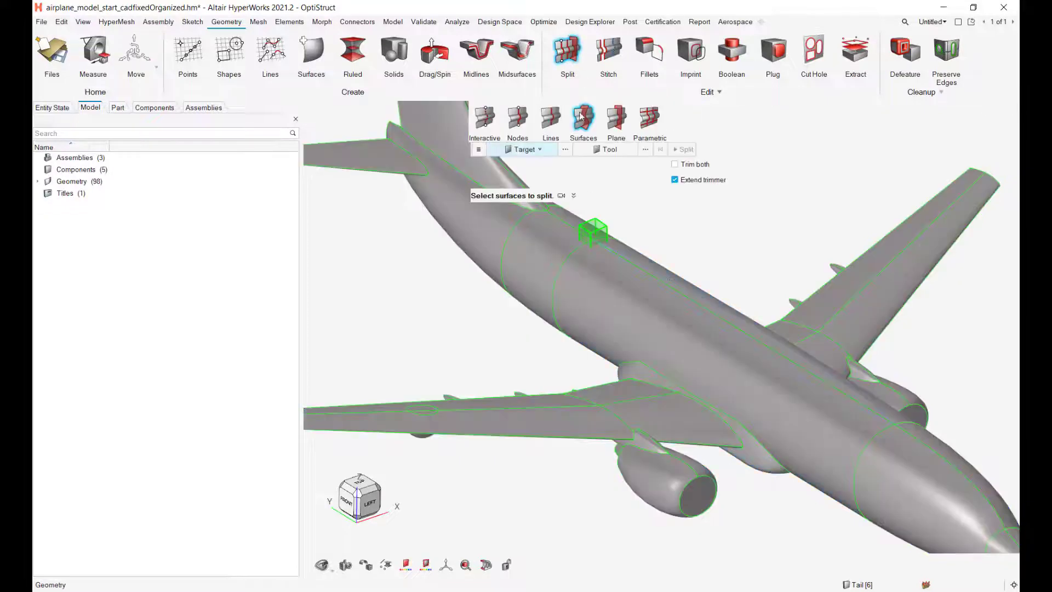
click(526, 149)
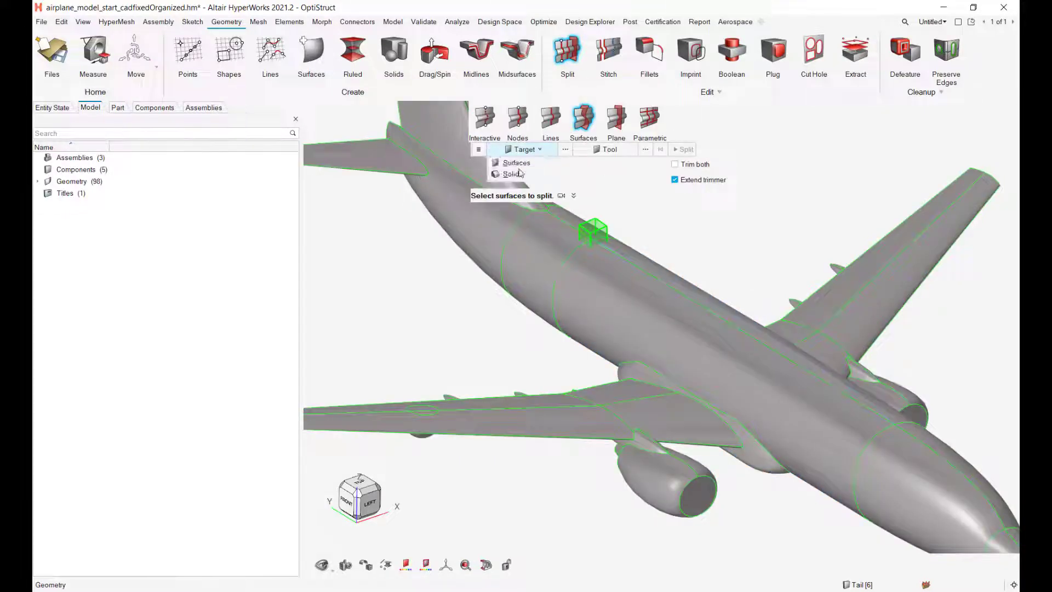
click(513, 174)
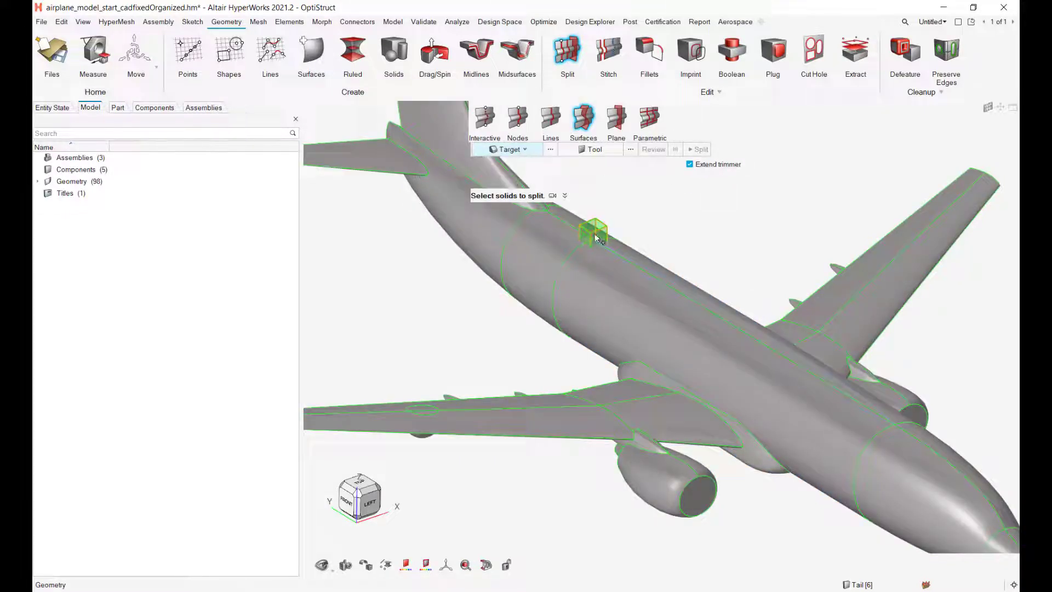
click(597, 237)
click(591, 149)
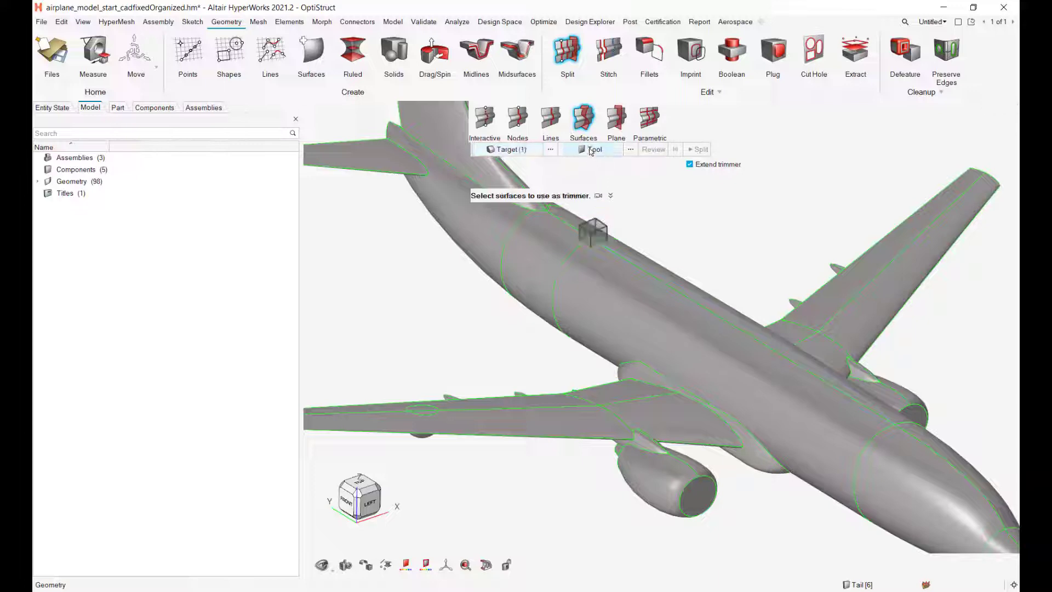
click(591, 263)
click(574, 218)
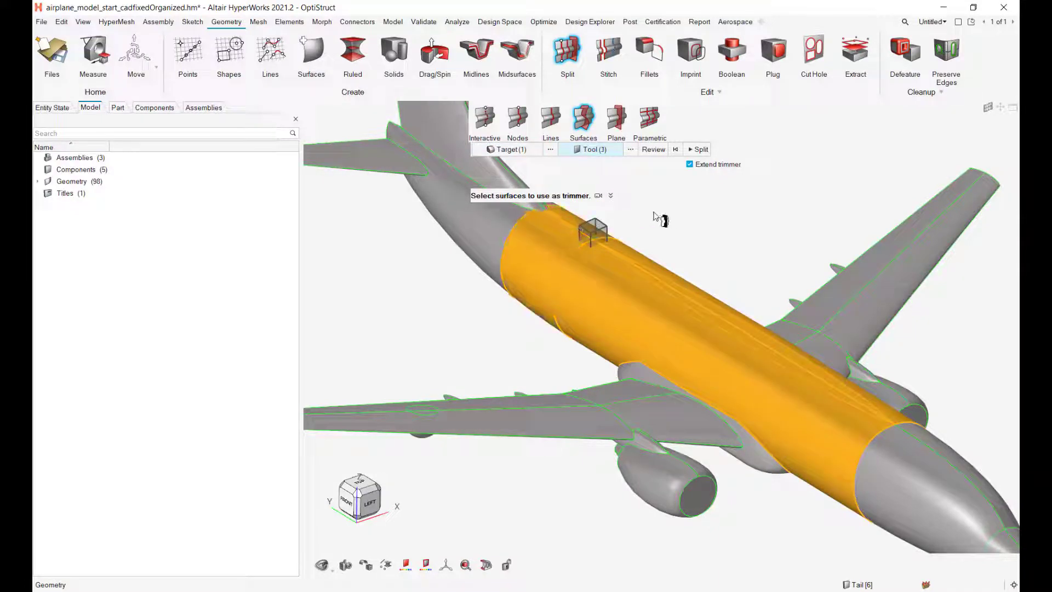
middle_drag(654, 214, 657, 220)
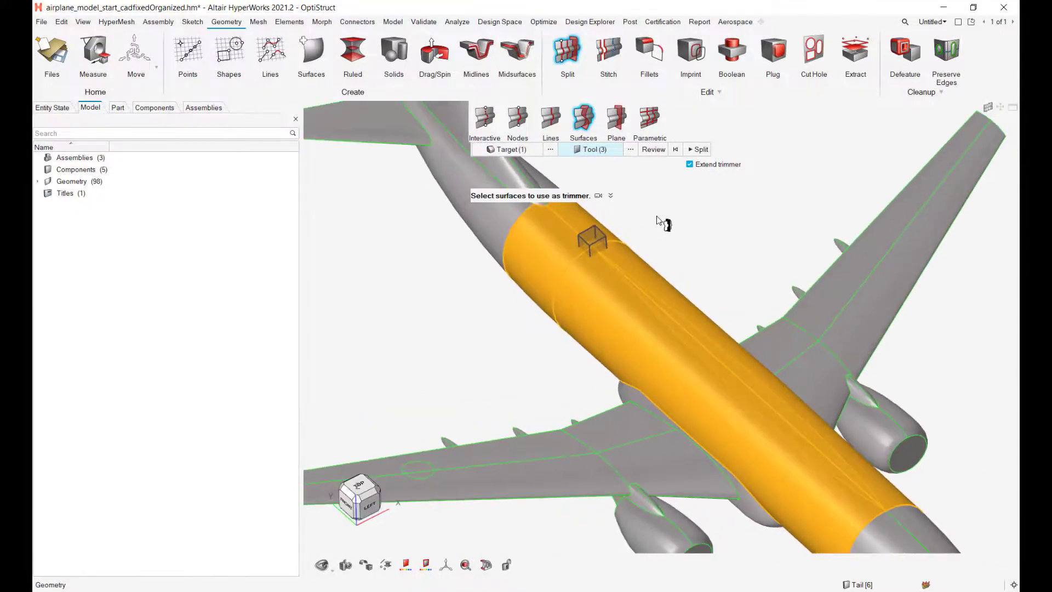
click(661, 155)
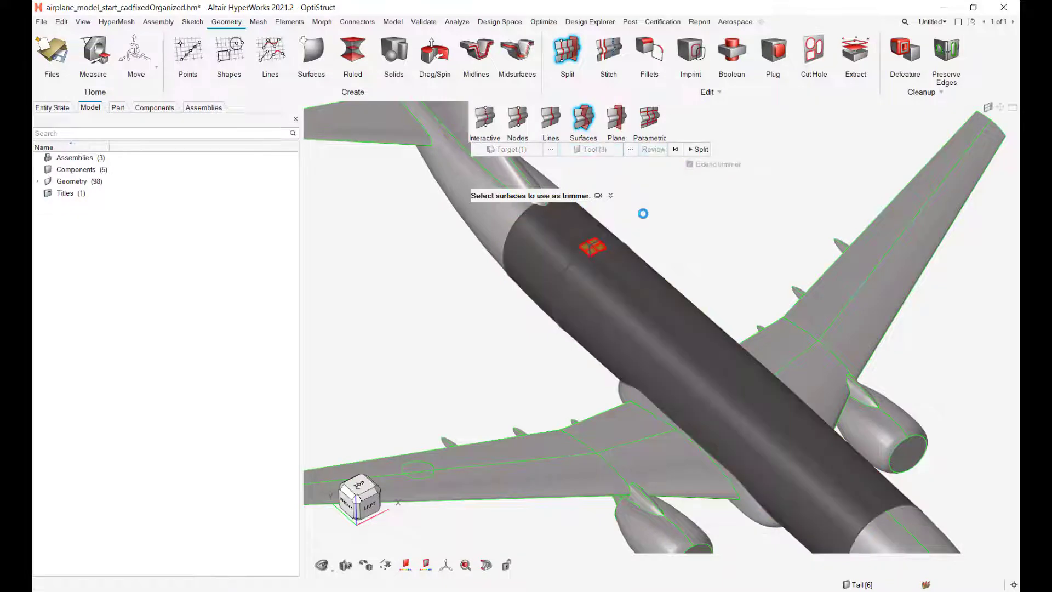
click(698, 149)
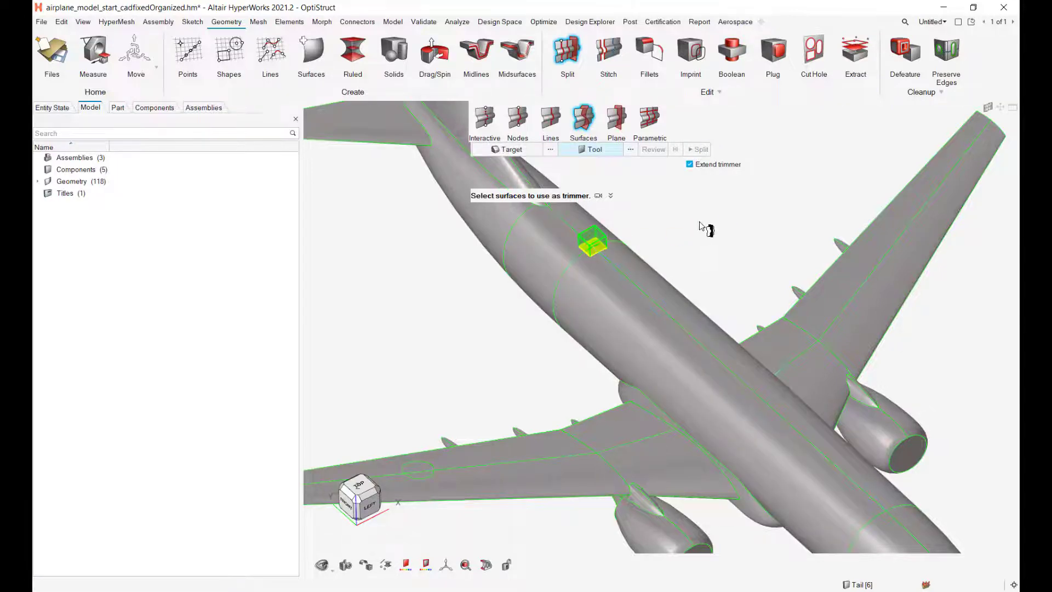
Step: Leave the Split tool and delete the solid portion of the box that protrudes above the fuselage
right_drag(700, 222, 766, 237)
key(Escape)
scroll(716, 237, up, 3)
scroll(685, 261, up, 4)
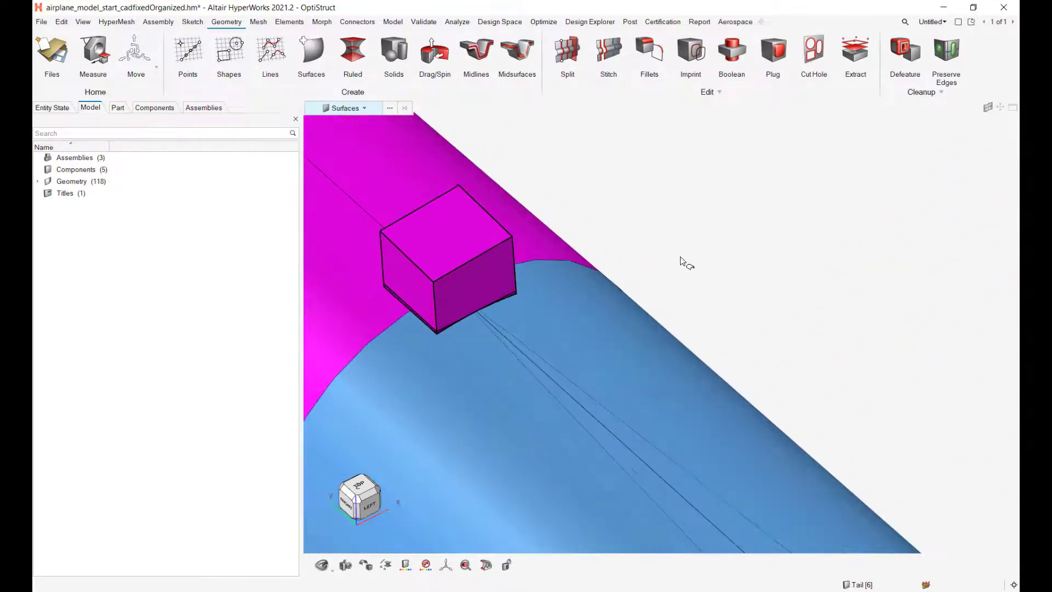
key(s)
click(529, 266)
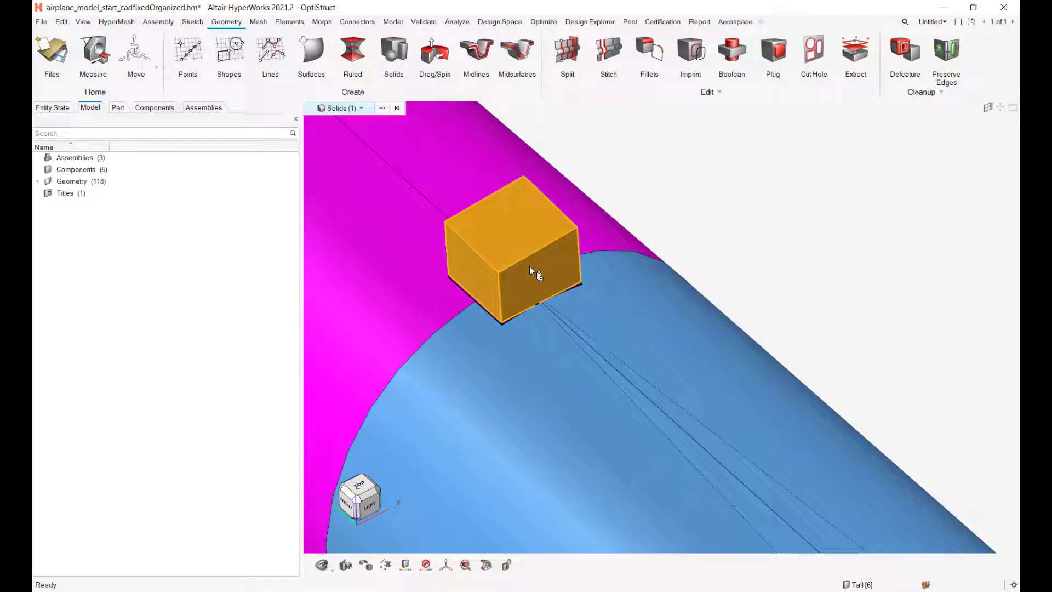
key(Delete)
Step: Delete the thin sliver solids along the box's lower edges where it meets the fuselage skin
scroll(791, 252, up, 3)
scroll(547, 291, up, 4)
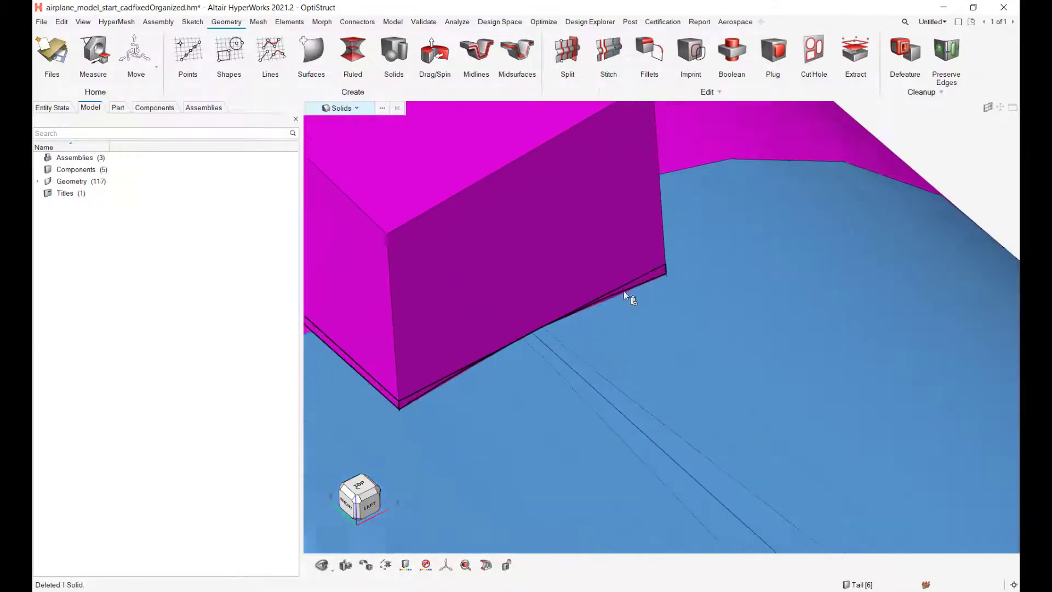
click(672, 242)
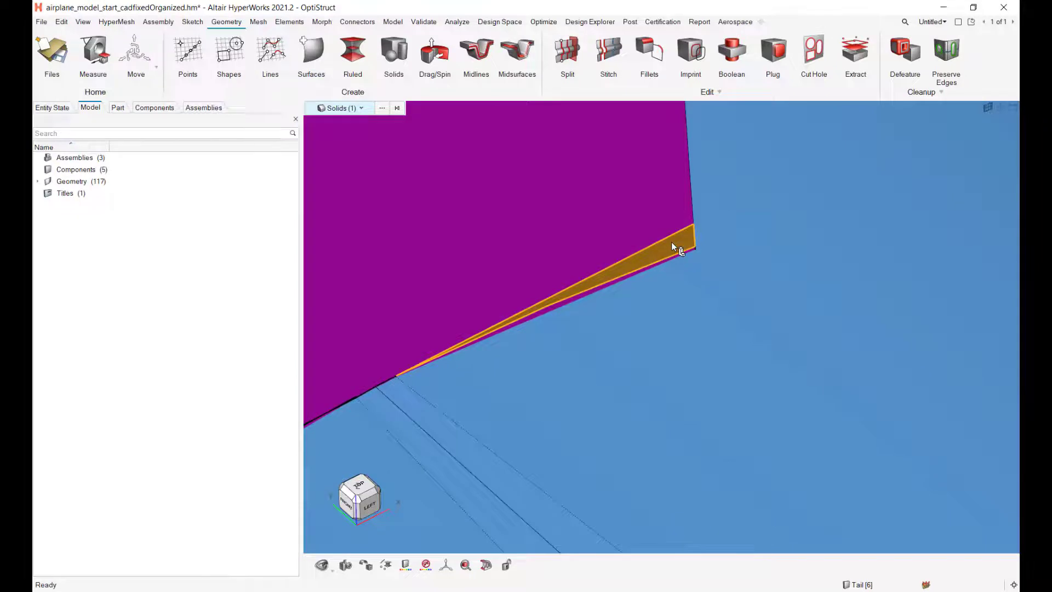
key(Delete)
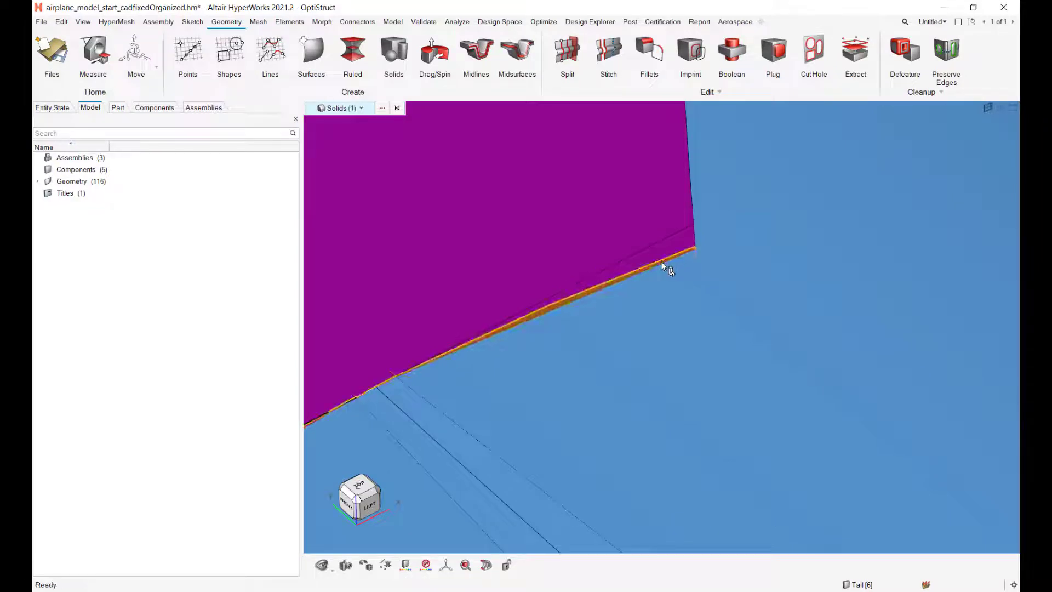
scroll(602, 298, down, 1)
scroll(602, 297, down, 3)
scroll(607, 304, up, 2)
click(604, 310)
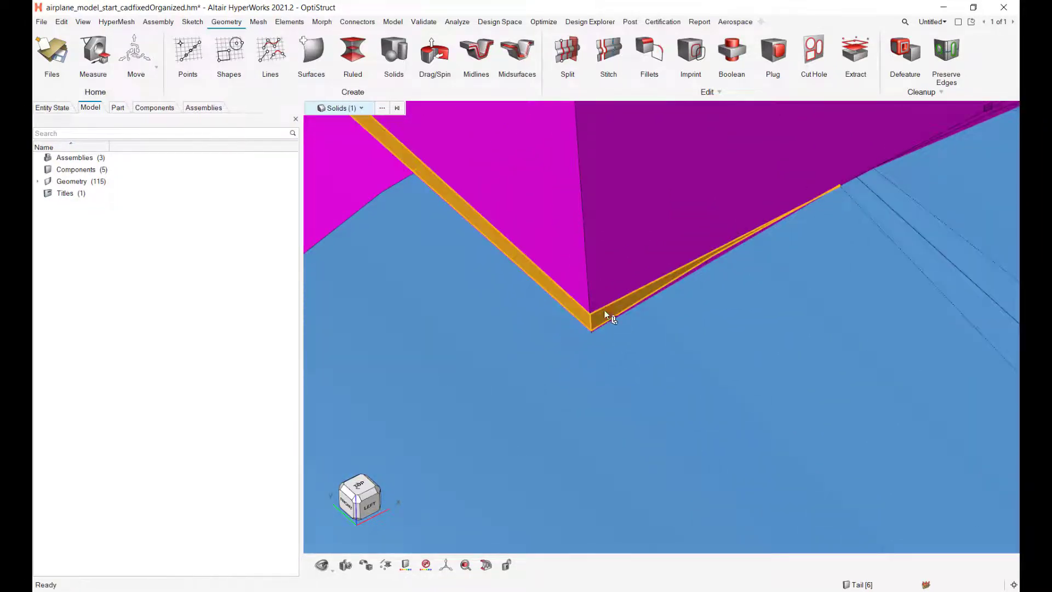
key(Delete)
scroll(611, 323, up, 1)
scroll(619, 330, down, 3)
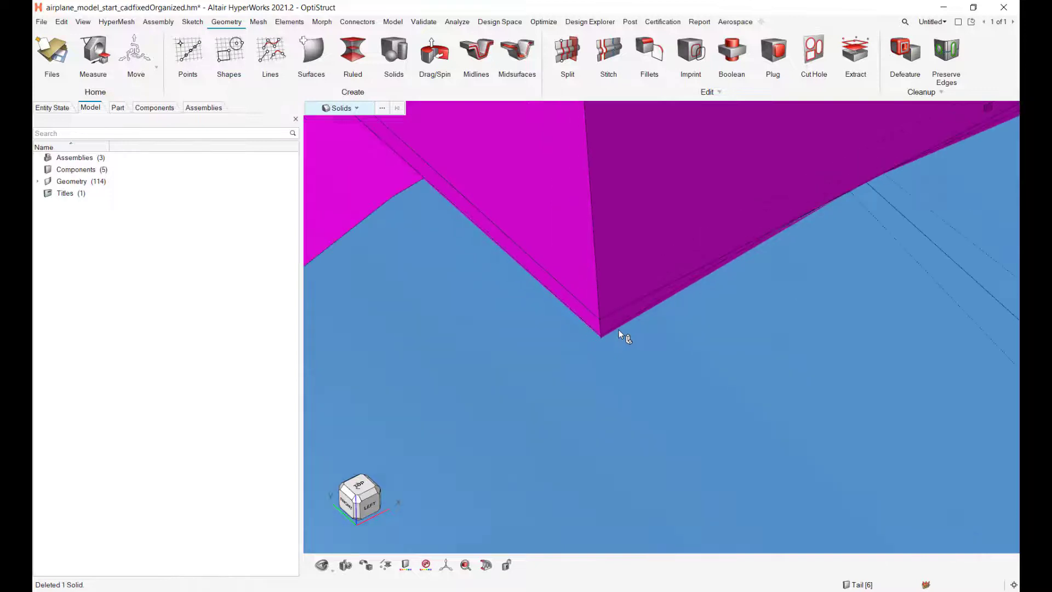
Step: Hide the blue fuselage surface and delete the leftover box side surfaces inside the fuselage
scroll(603, 366, up, 1)
middle_drag(614, 357, 597, 335)
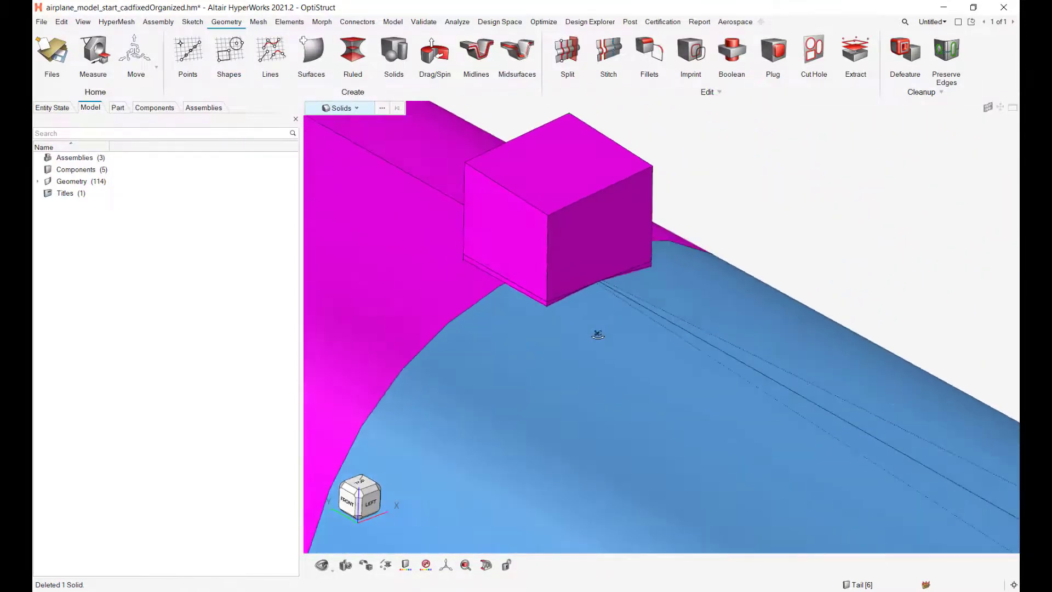
click(574, 376)
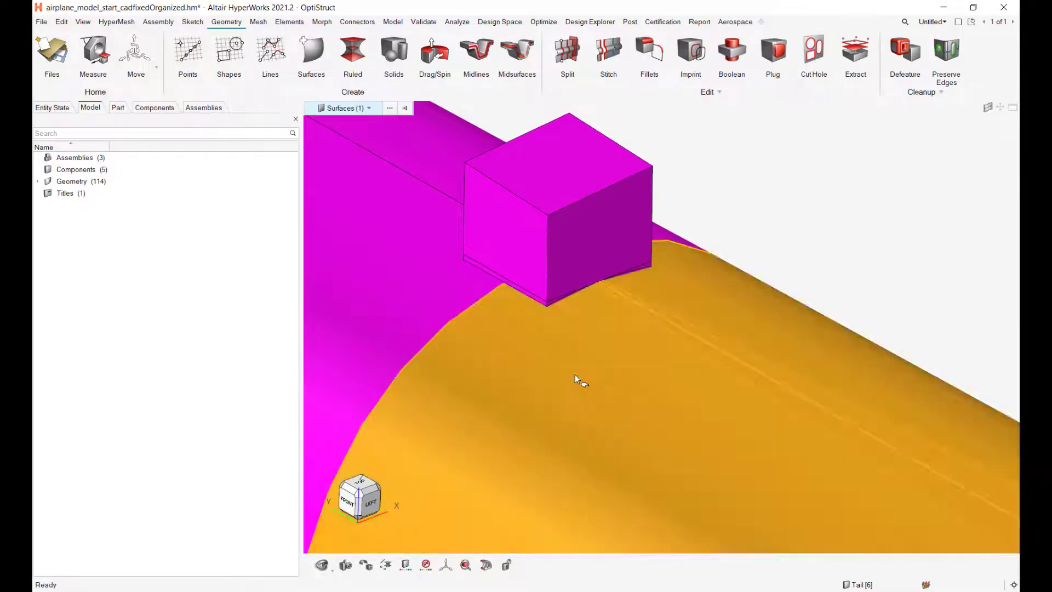
key(h)
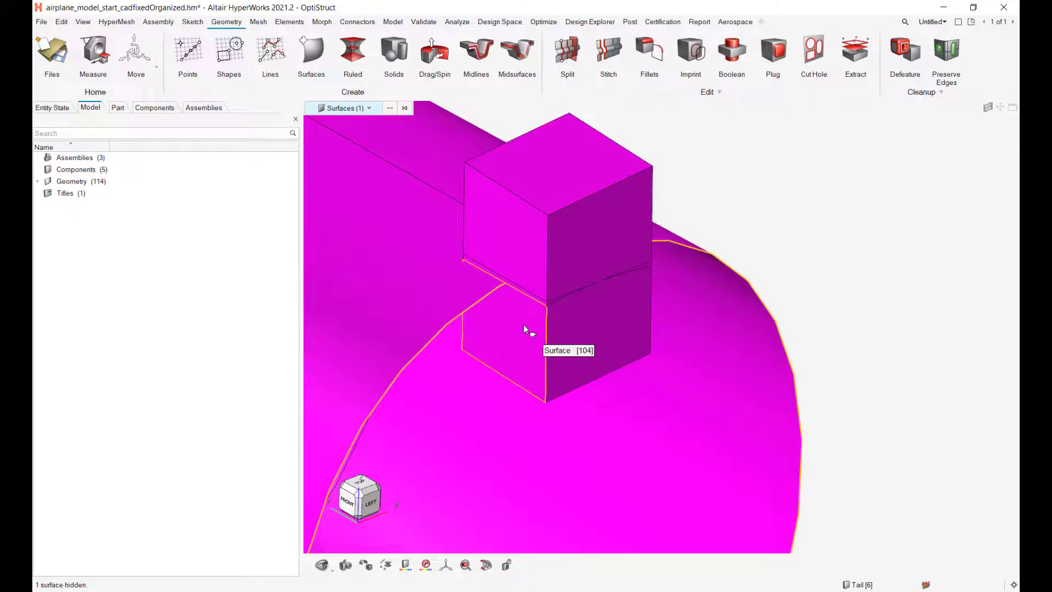
click(528, 362)
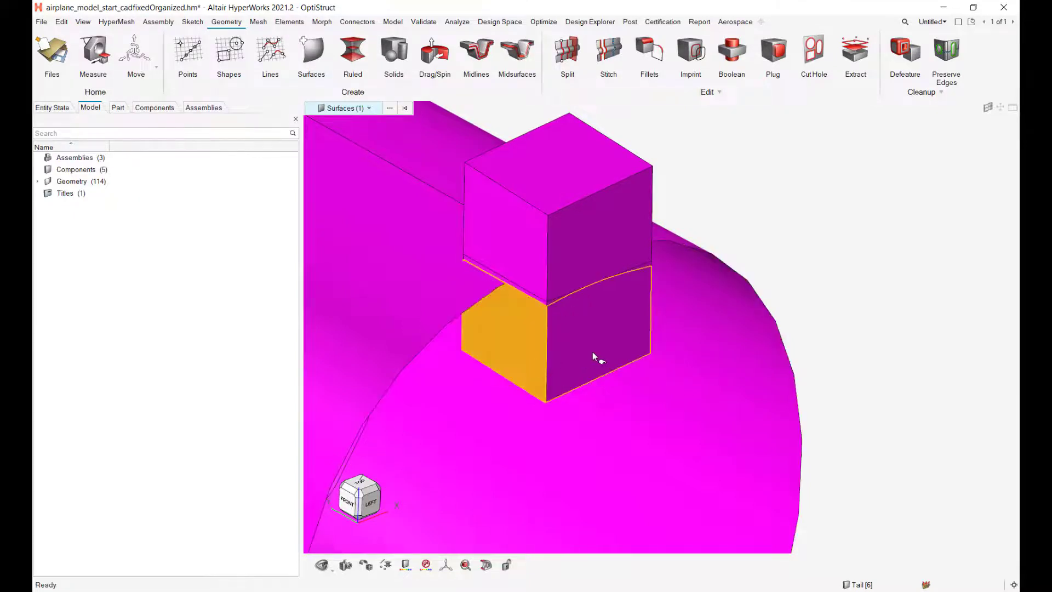
click(592, 353)
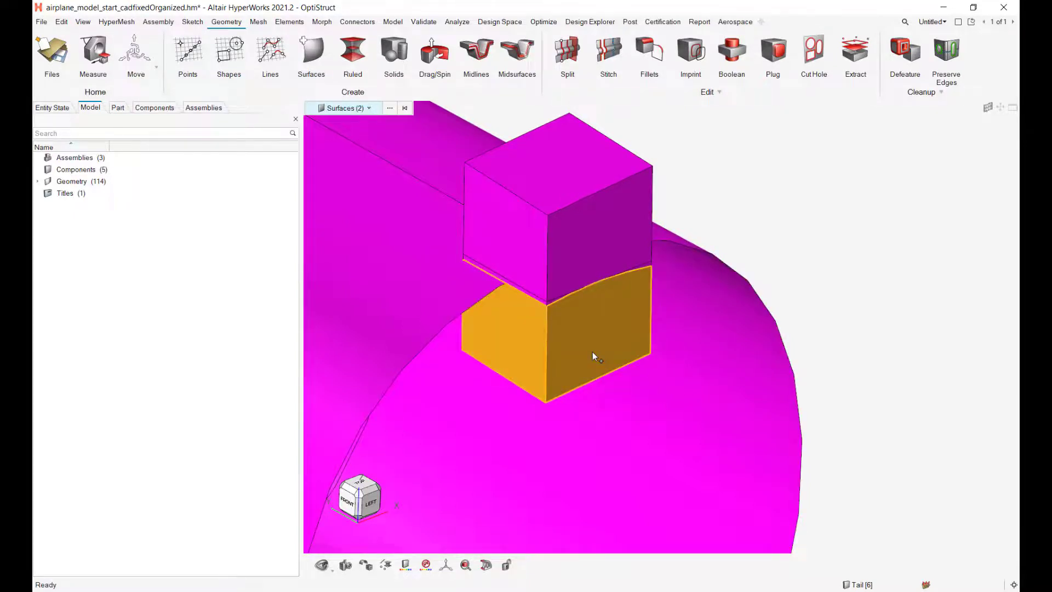
key(Delete)
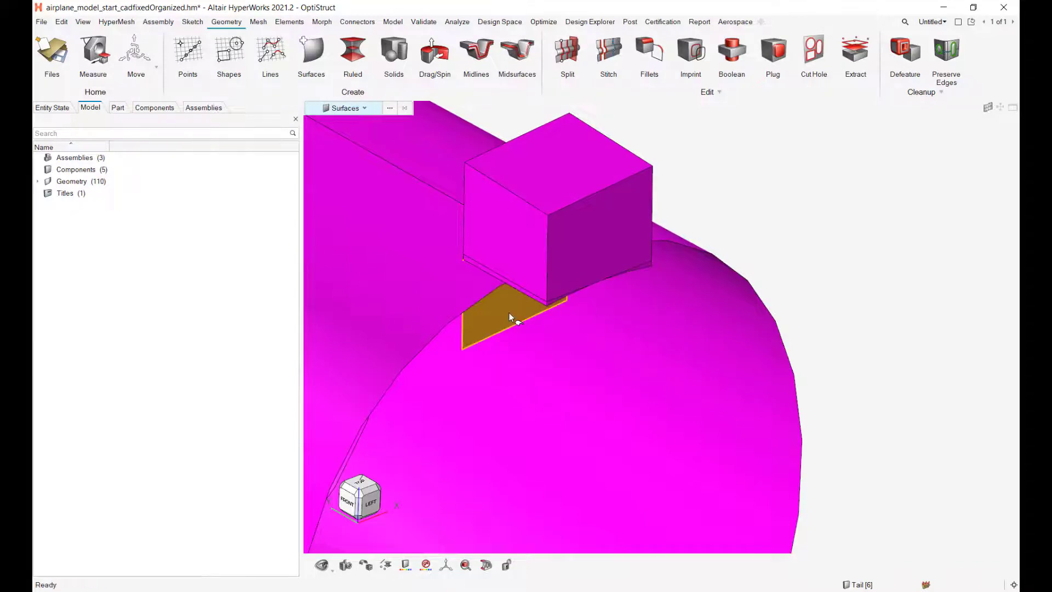
key(Delete)
Step: Delete the leftover surface below the box's lower edge and the surfaces closing off the box's underside
middle_drag(512, 315, 499, 245)
right_drag(499, 245, 602, 444)
middle_drag(601, 445, 579, 392)
right_drag(636, 346, 564, 487)
scroll(611, 332, up, 4)
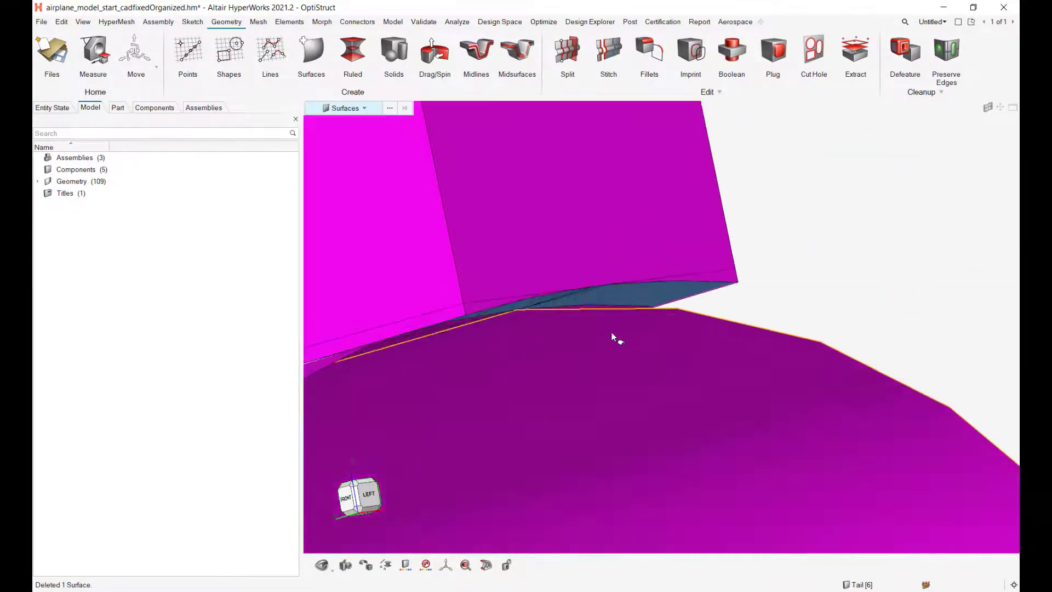
scroll(612, 332, up, 1)
click(655, 287)
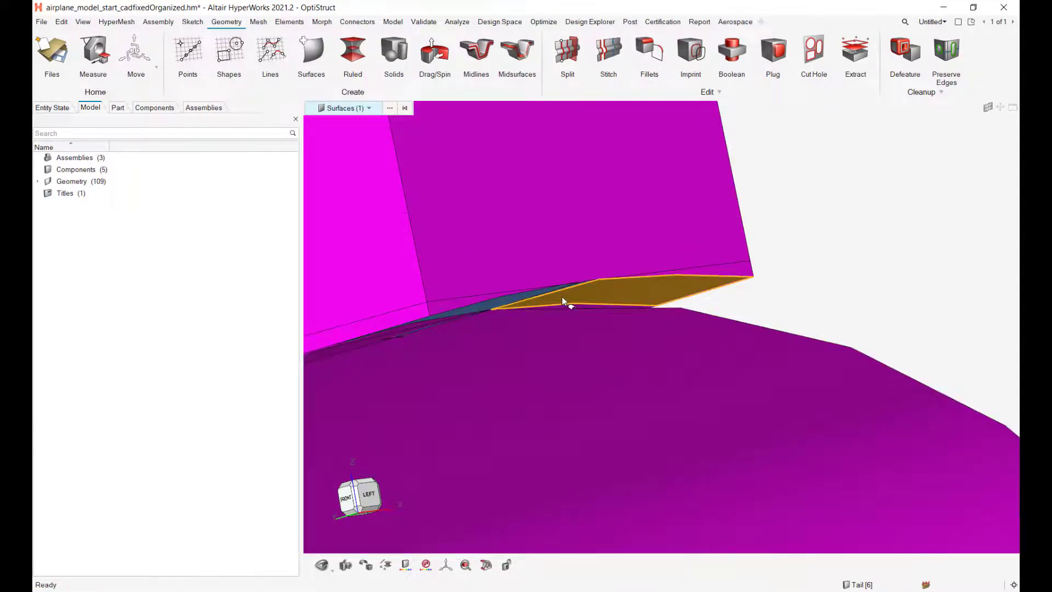
key(Delete)
click(520, 299)
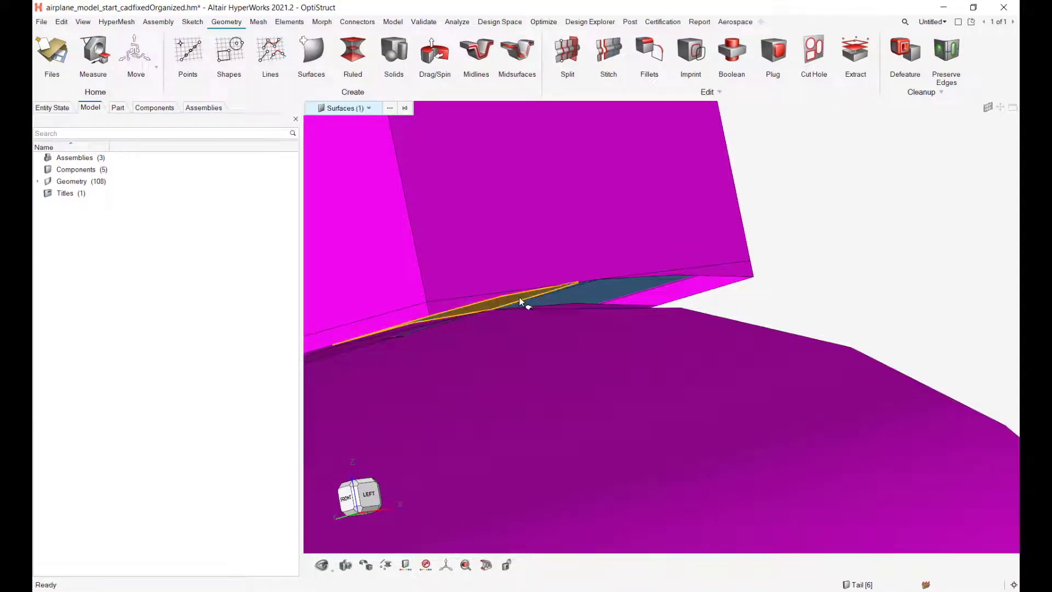
key(Delete)
click(608, 293)
key(Delete)
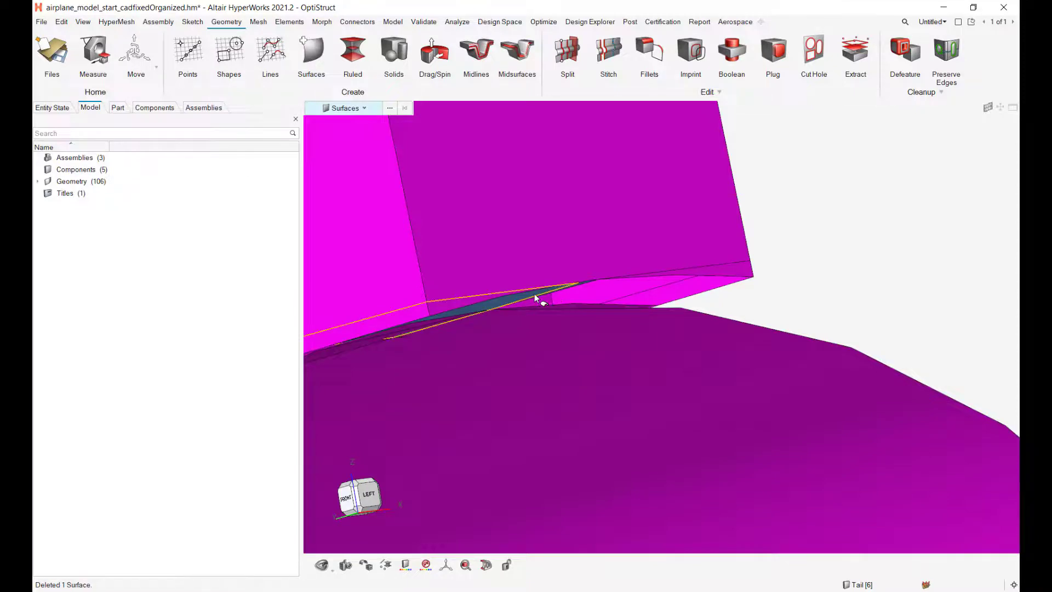
click(534, 293)
key(Delete)
Step: Delete the last small sliver surface remaining under the box, where it meets the fuselage
mouse_move(574, 289)
middle_down()
mouse_move(567, 283)
mouse_move(570, 298)
middle_up()
scroll(564, 298, down, 7)
right_drag(572, 333, 578, 501)
scroll(589, 230, up, 6)
right_drag(662, 210, 631, 252)
scroll(631, 252, up, 5)
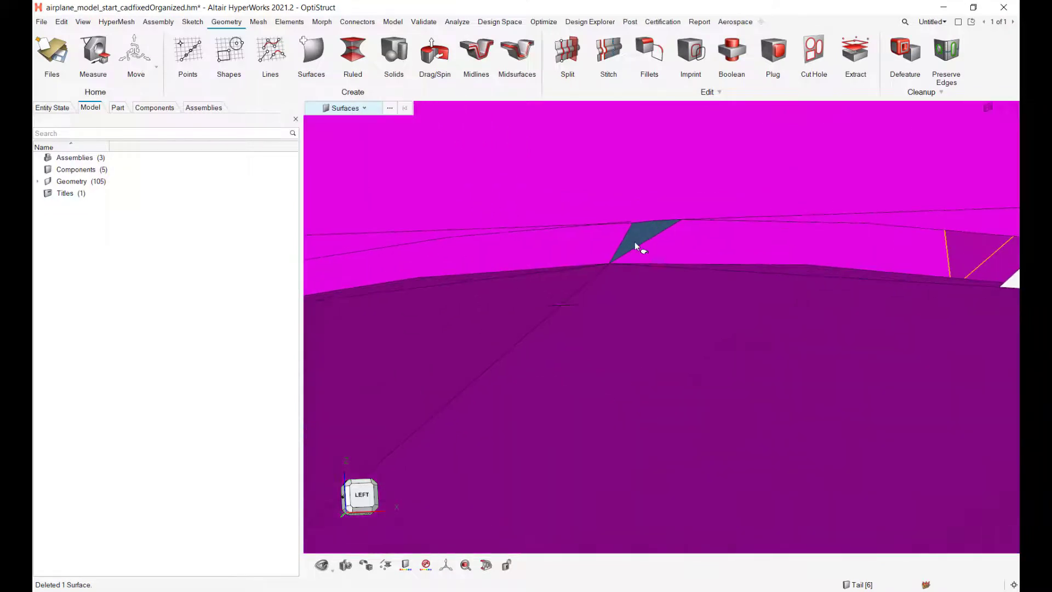
click(635, 242)
key(Delete)
Step: Show all surfaces of the airplane again, including the hidden fuselage surfaces
scroll(559, 289, down, 6)
right_drag(558, 290, 601, 313)
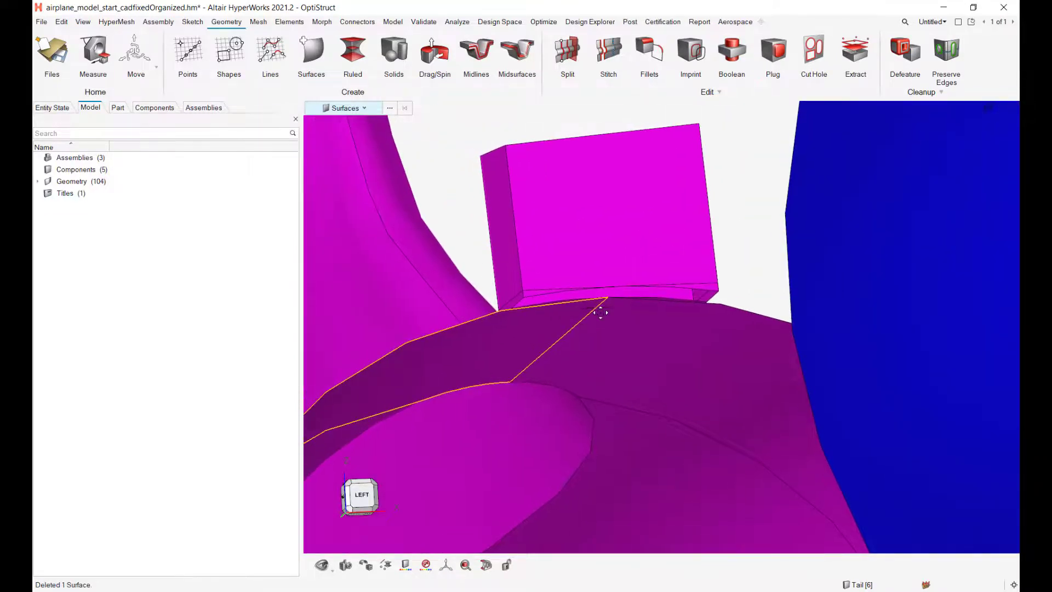
middle_drag(717, 284, 806, 221)
key(a)
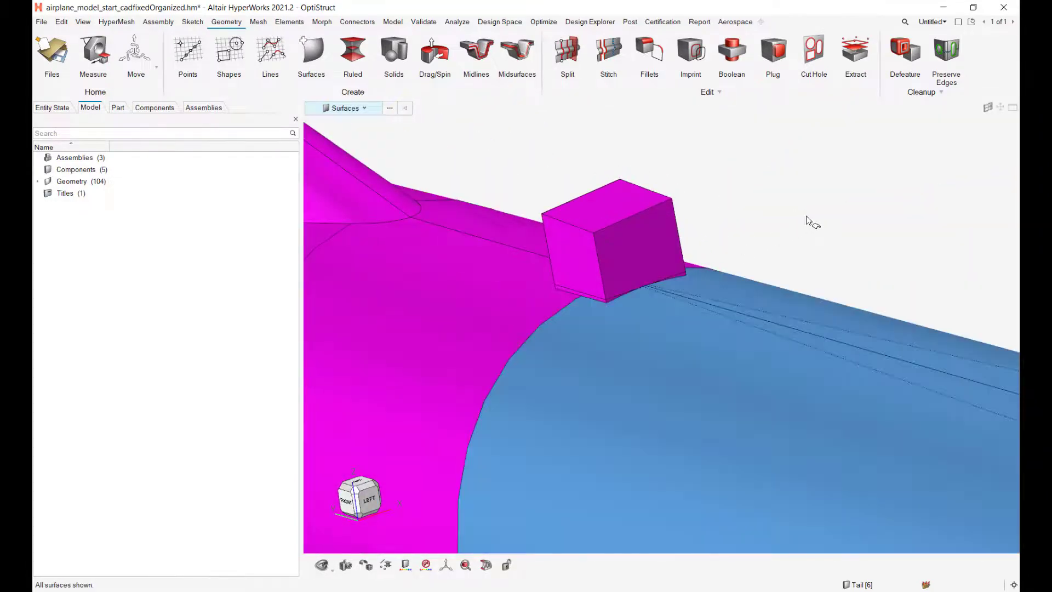
scroll(810, 220, down, 1)
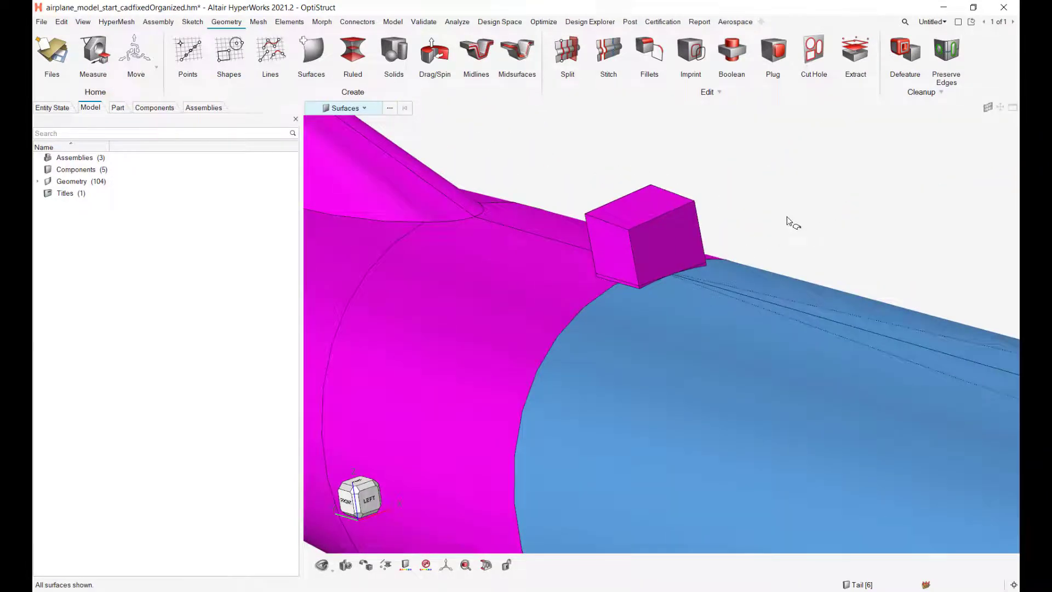
Step: Stitch the box surfaces and the surrounding fuselage surfaces together
click(607, 50)
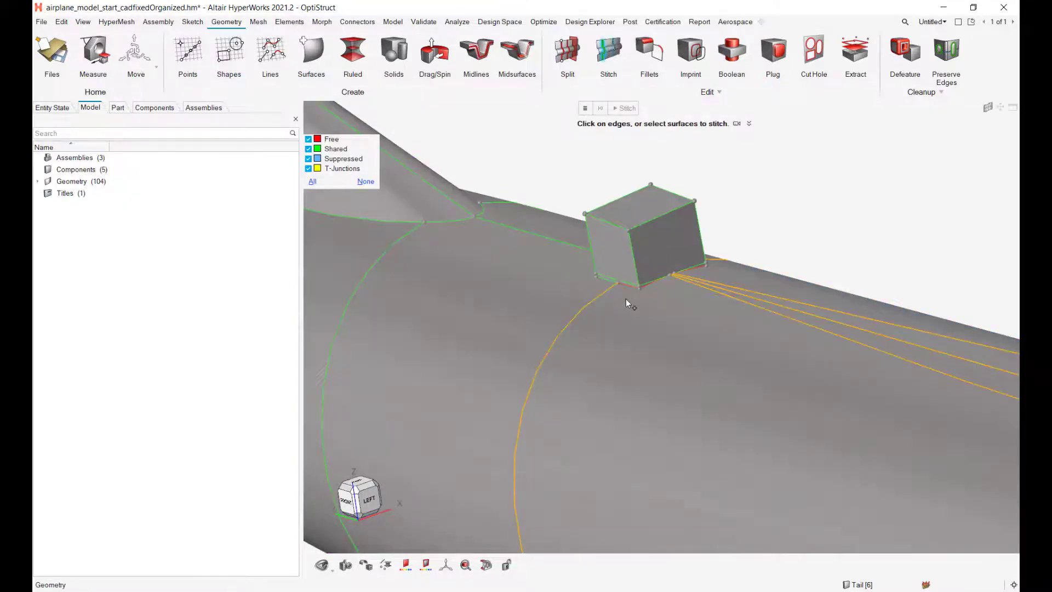
drag(761, 212, 580, 340)
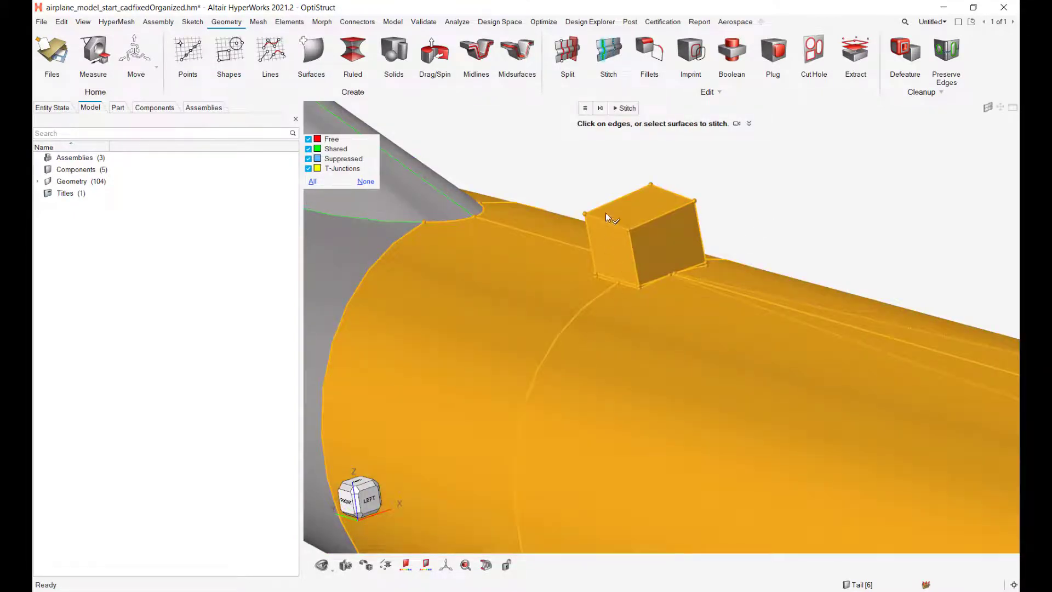
middle_click(644, 252)
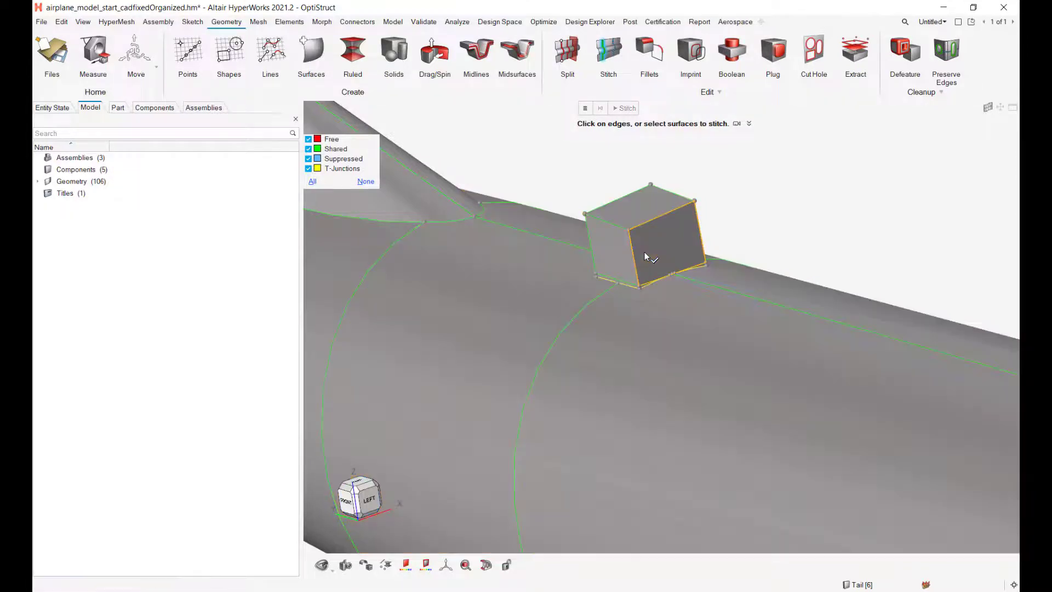
Step: Snap the two stray corner points on the box's left-facing side onto the corners where it meets the fuselage
scroll(833, 204, up, 5)
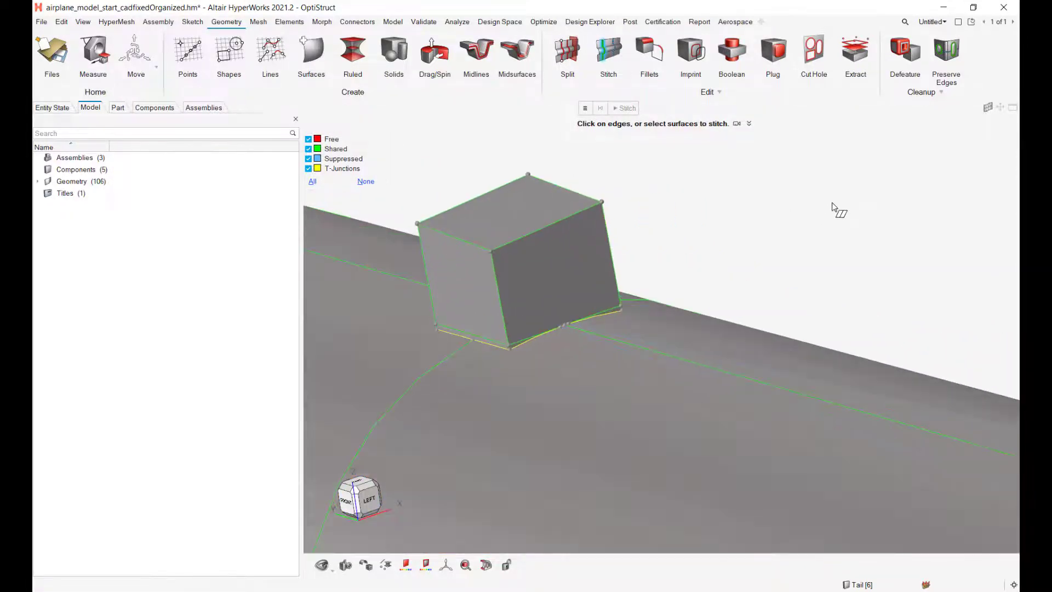
right_drag(633, 303, 773, 276)
scroll(734, 305, up, 4)
right_drag(735, 304, 840, 250)
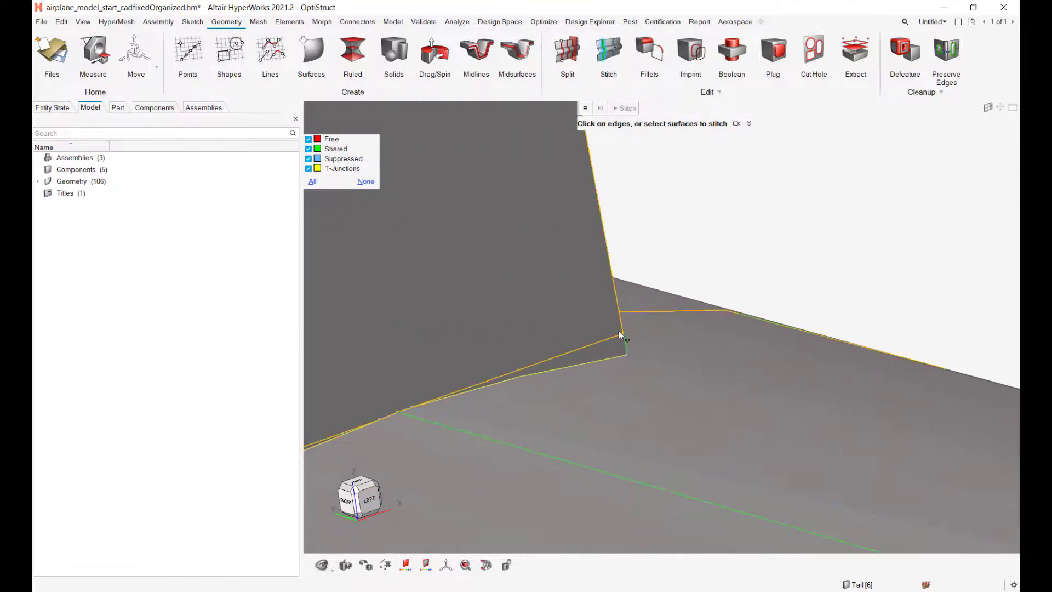
click(628, 356)
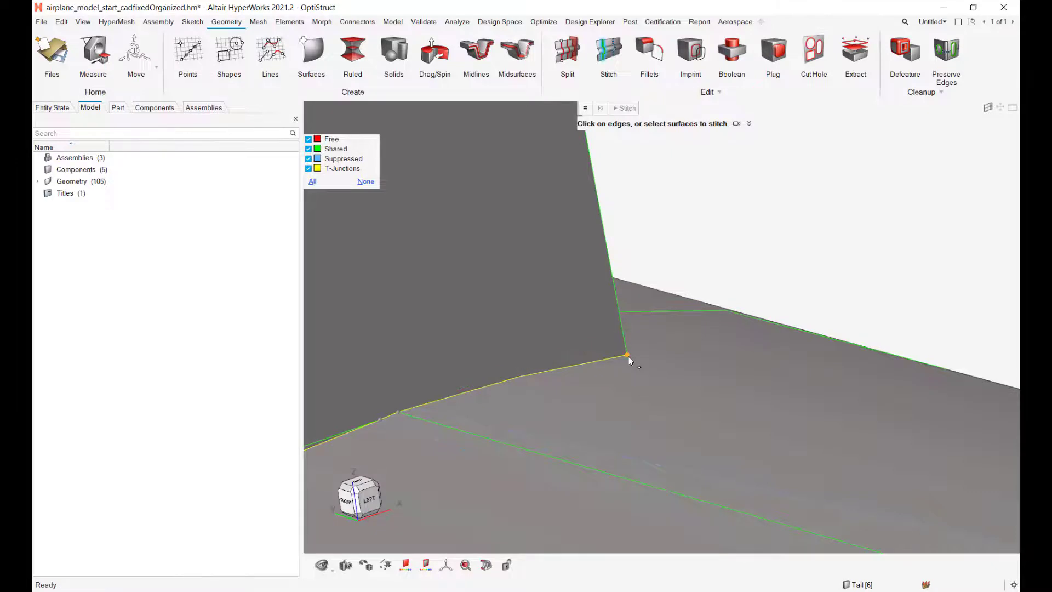
right_drag(629, 357, 720, 305)
click(430, 408)
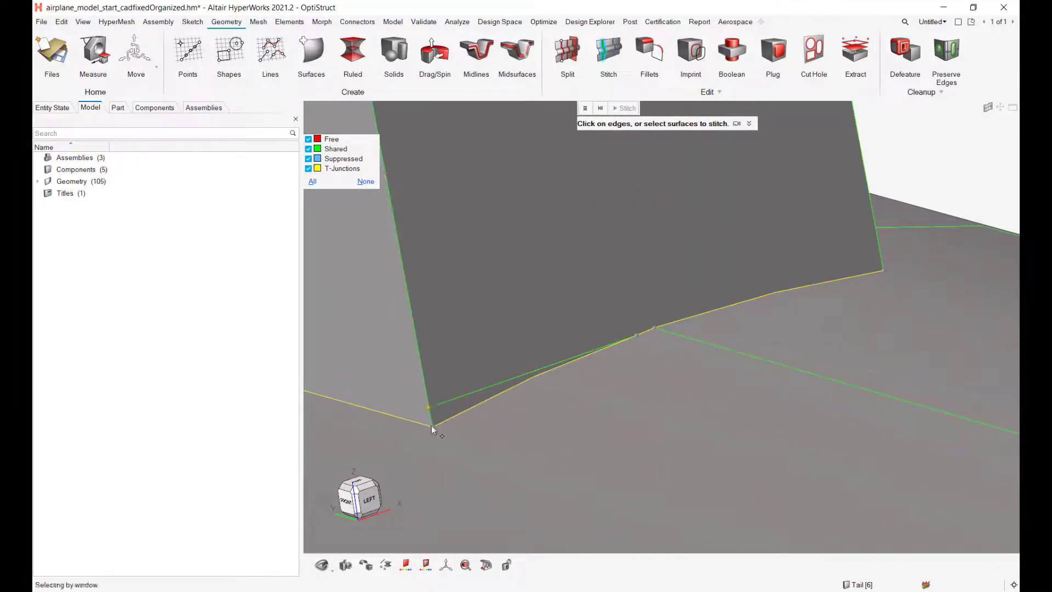
Step: Snap the remaining two stray corner points on the opposite side of the box onto its base corners on the fuselage
scroll(429, 415, down, 3)
right_drag(509, 390, 493, 378)
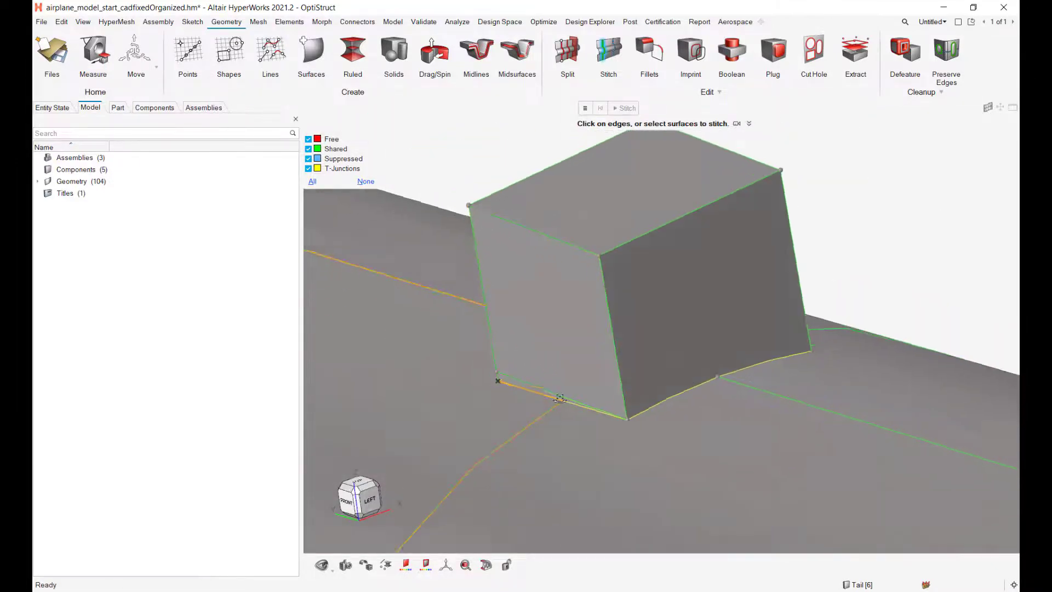
scroll(462, 373, up, 6)
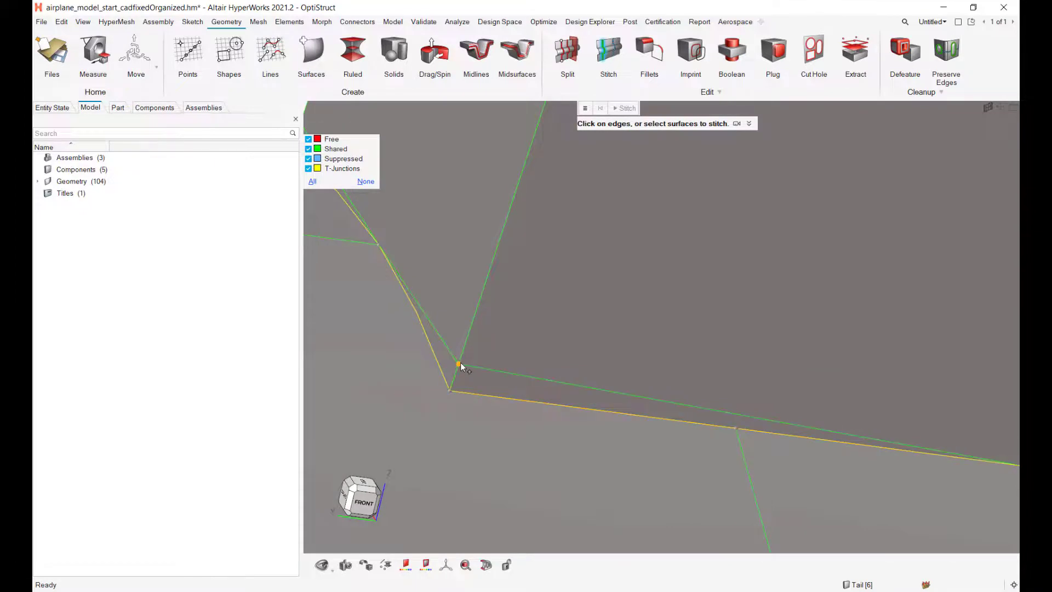
click(459, 364)
right_drag(430, 311, 707, 461)
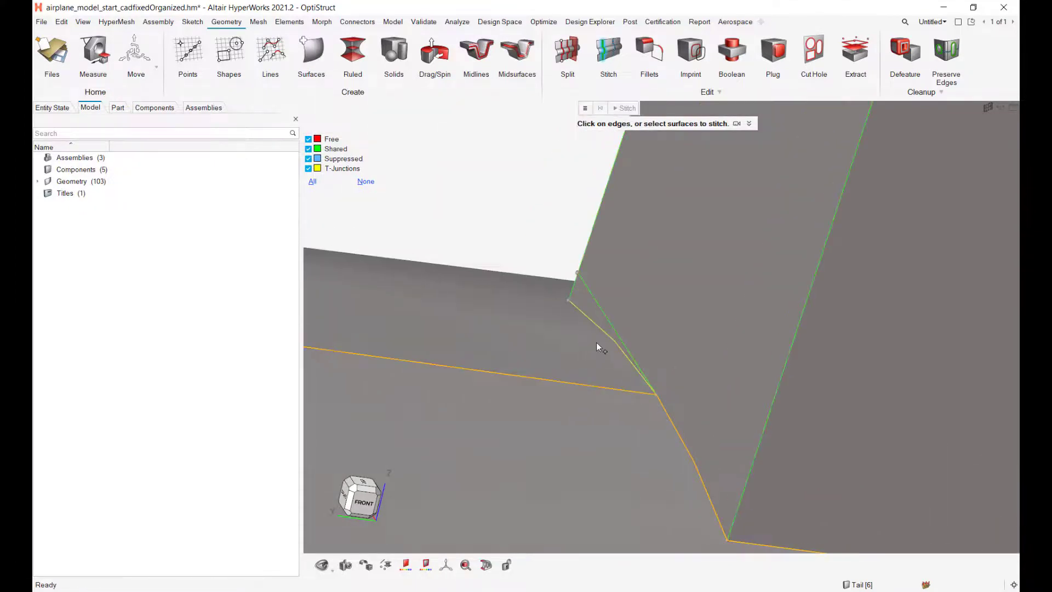
click(577, 274)
mouse_move(545, 277)
middle_down()
mouse_move(592, 301)
mouse_move(665, 310)
mouse_move(684, 294)
middle_up()
right_drag(706, 264, 537, 348)
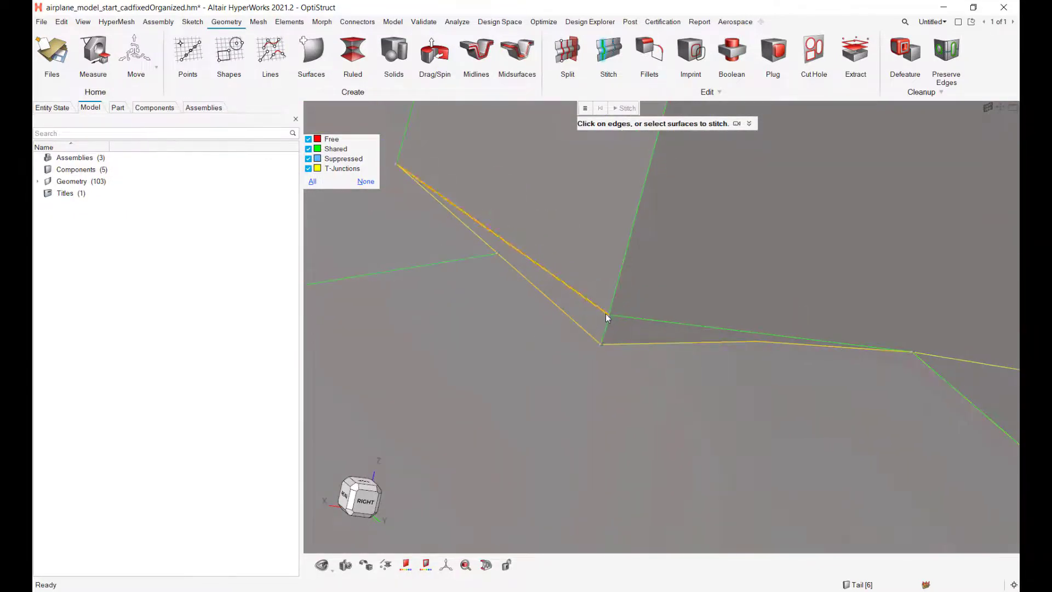
drag(608, 313, 603, 339)
scroll(603, 339, down, 2)
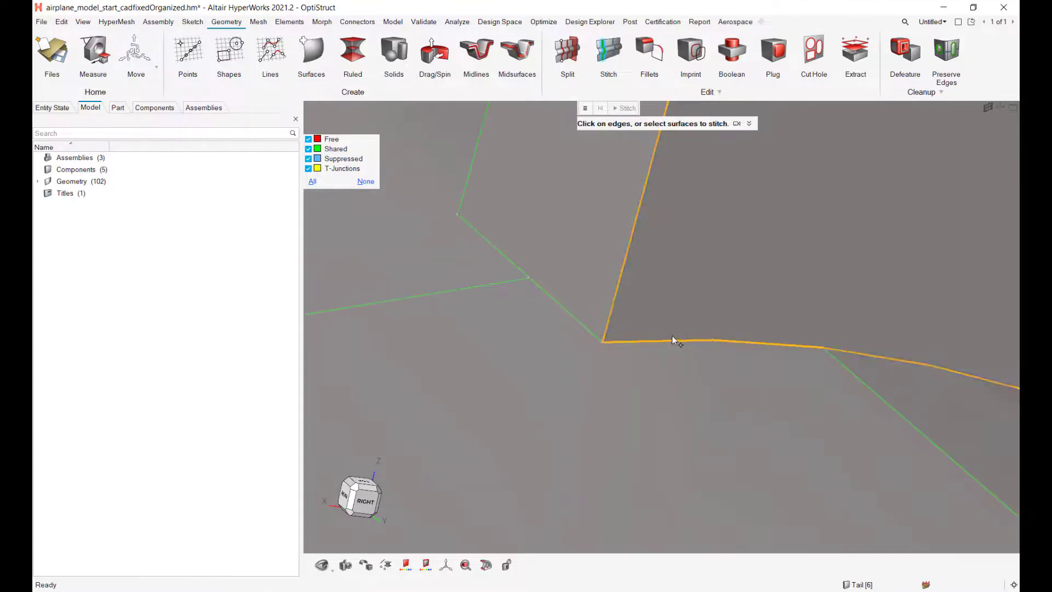
Step: Examine the edge colours along the fuselage and around the base of the box, and leave the Stitch tool
scroll(517, 356, down, 4)
mouse_move(793, 305)
middle_down()
mouse_move(782, 316)
mouse_move(646, 304)
mouse_move(662, 293)
middle_up()
right_drag(620, 151, 644, 362)
right_drag(585, 308, 643, 405)
scroll(643, 405, down, 4)
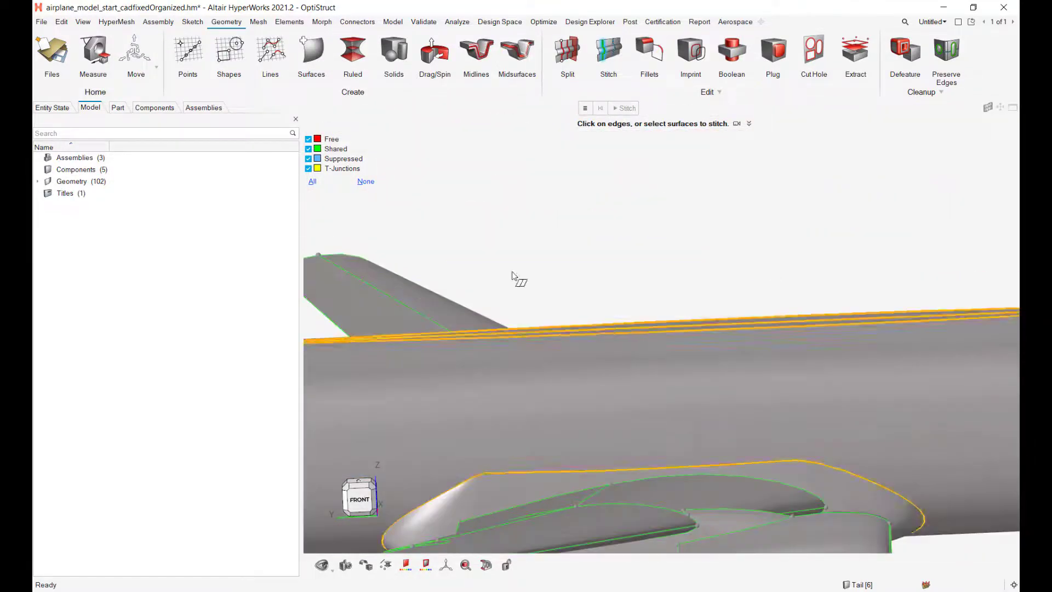
right_drag(466, 274, 805, 288)
middle_drag(597, 300, 590, 315)
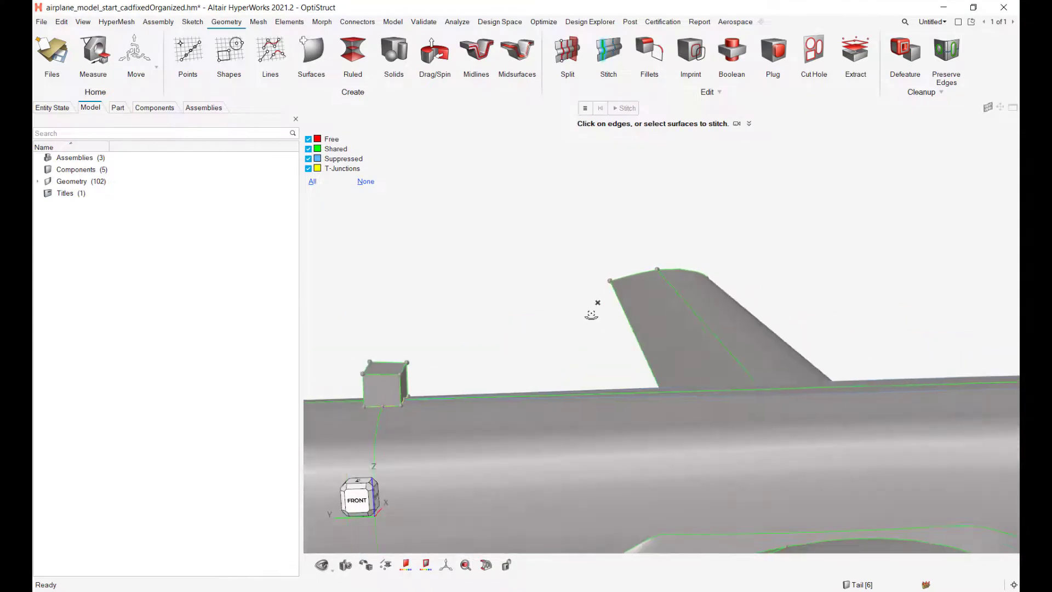
right_drag(531, 298, 711, 273)
mouse_move(668, 327)
middle_down()
mouse_move(632, 340)
mouse_move(647, 335)
middle_up()
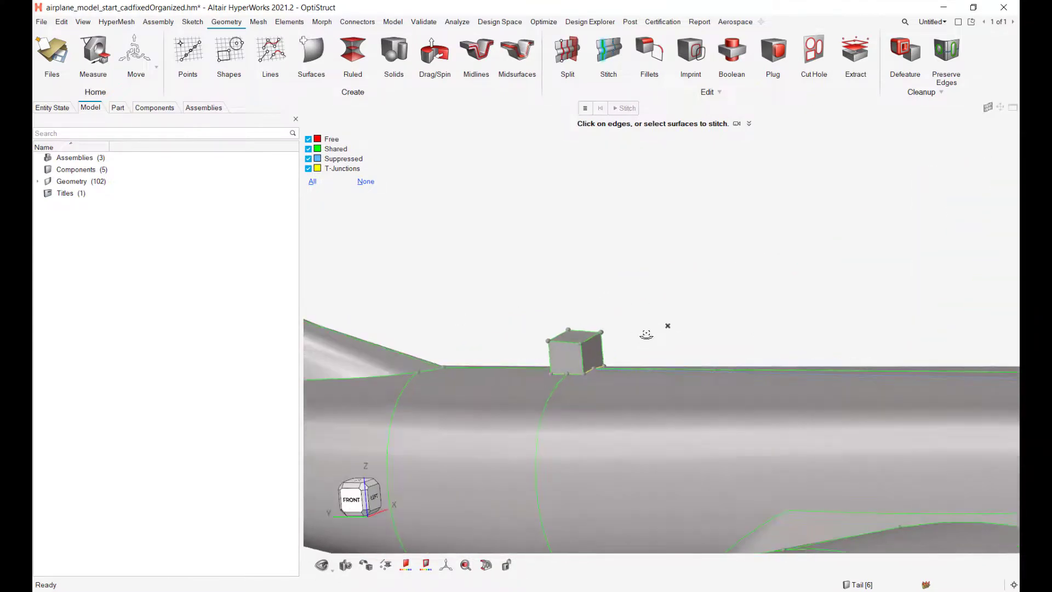
scroll(659, 327, up, 5)
scroll(659, 328, up, 4)
right_drag(460, 451, 679, 319)
right_drag(564, 367, 663, 334)
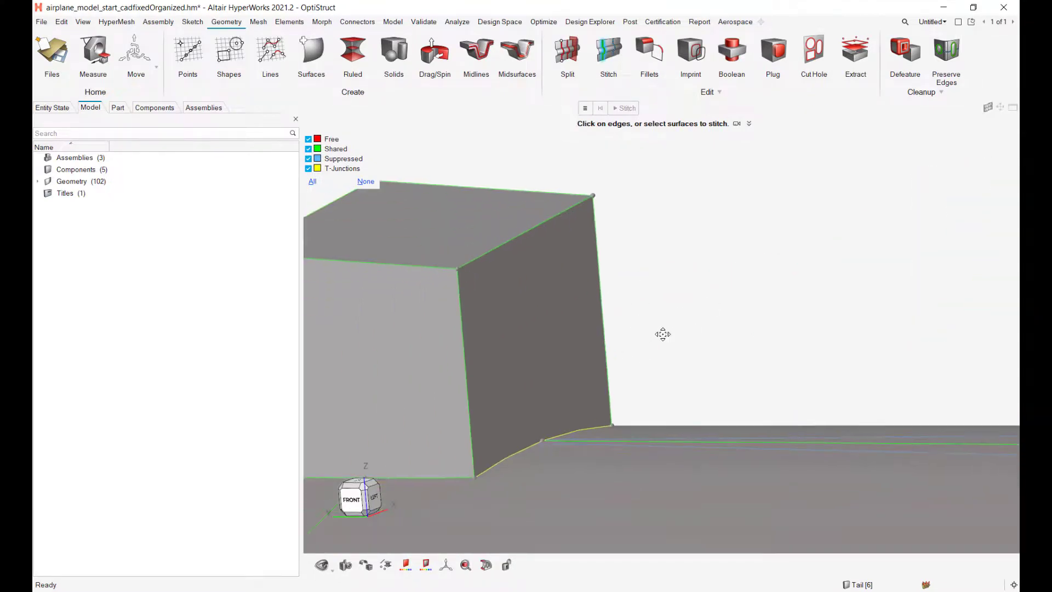
scroll(662, 326, down, 6)
right_drag(712, 305, 681, 324)
key(Escape)
Step: Review the complete airplane with its box and domes from several directions
mouse_move(707, 307)
middle_down()
mouse_move(654, 335)
mouse_move(644, 310)
mouse_move(633, 315)
middle_up()
scroll(633, 322, down, 5)
right_drag(633, 323, 665, 249)
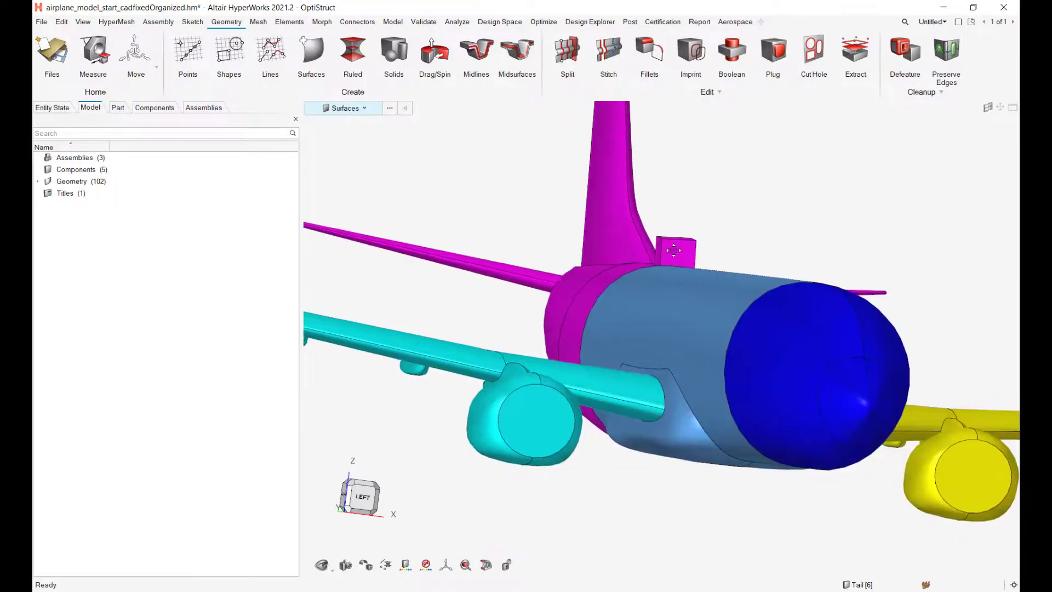
middle_drag(626, 248, 643, 284)
scroll(770, 350, down, 3)
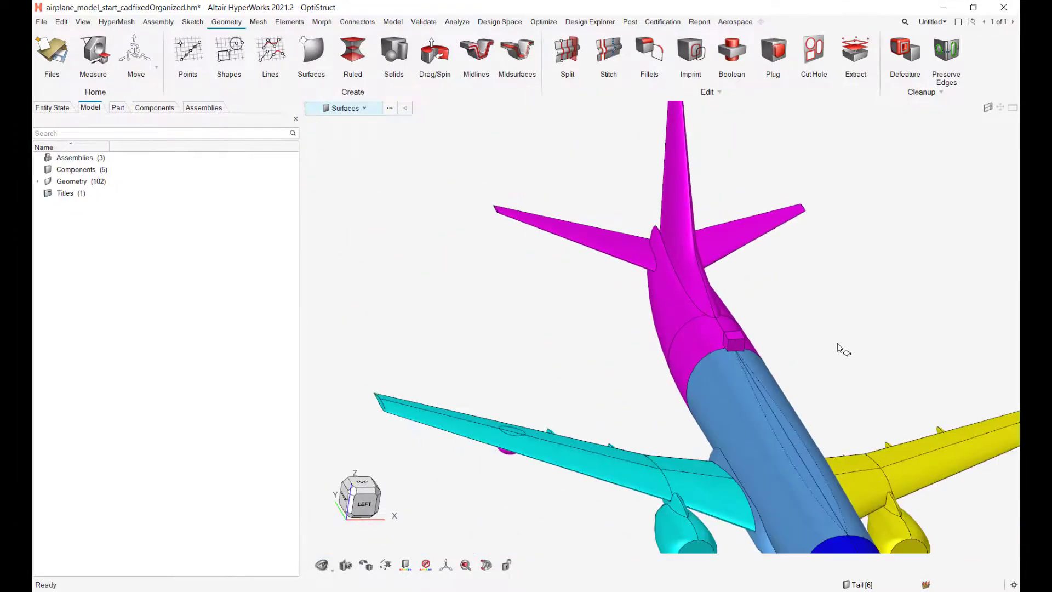
middle_drag(835, 340, 744, 310)
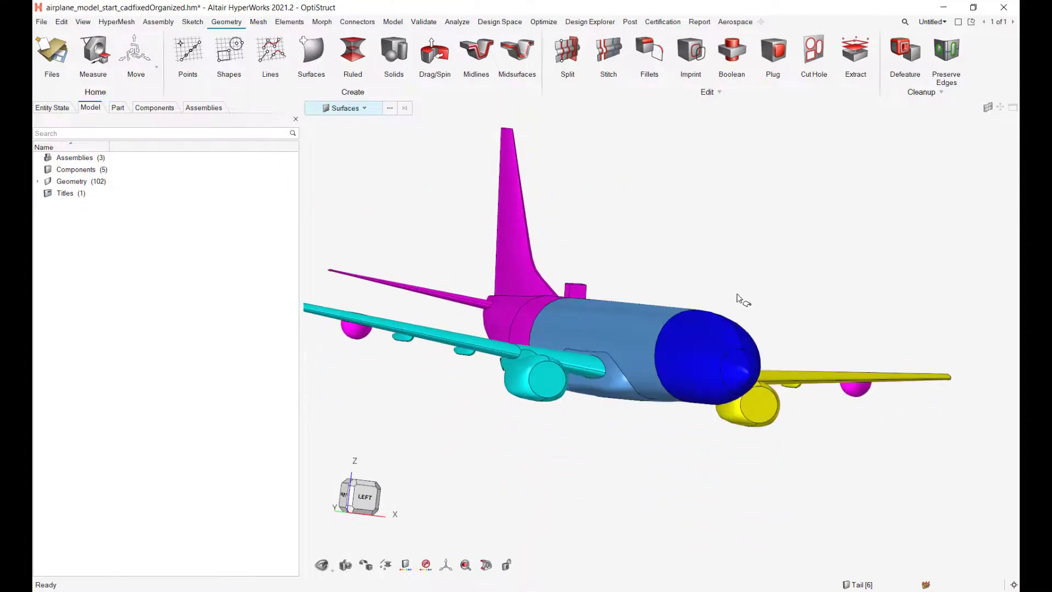
right_drag(732, 241, 810, 298)
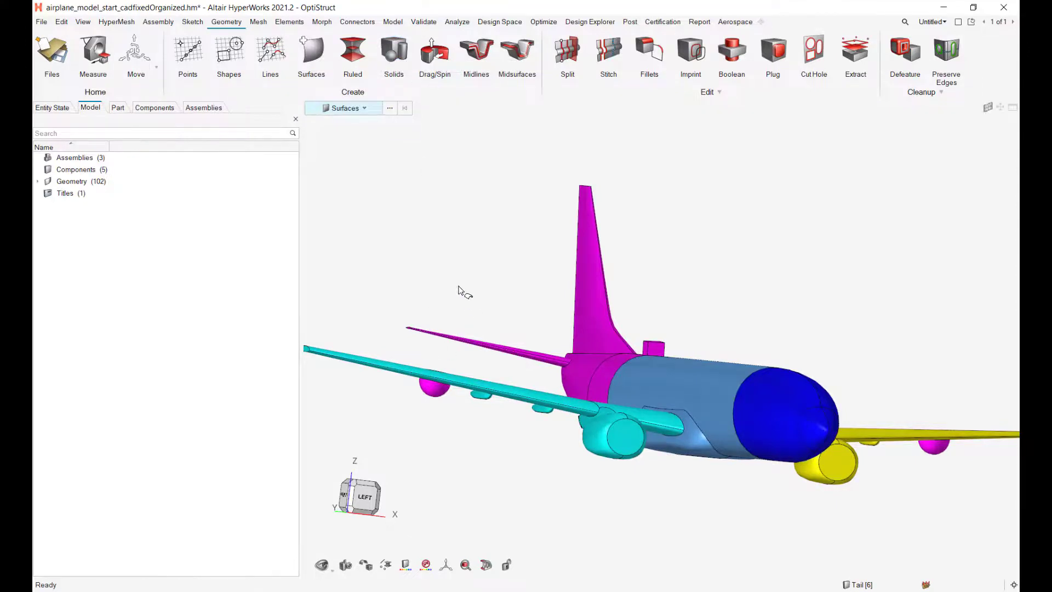
right_drag(458, 289, 476, 277)
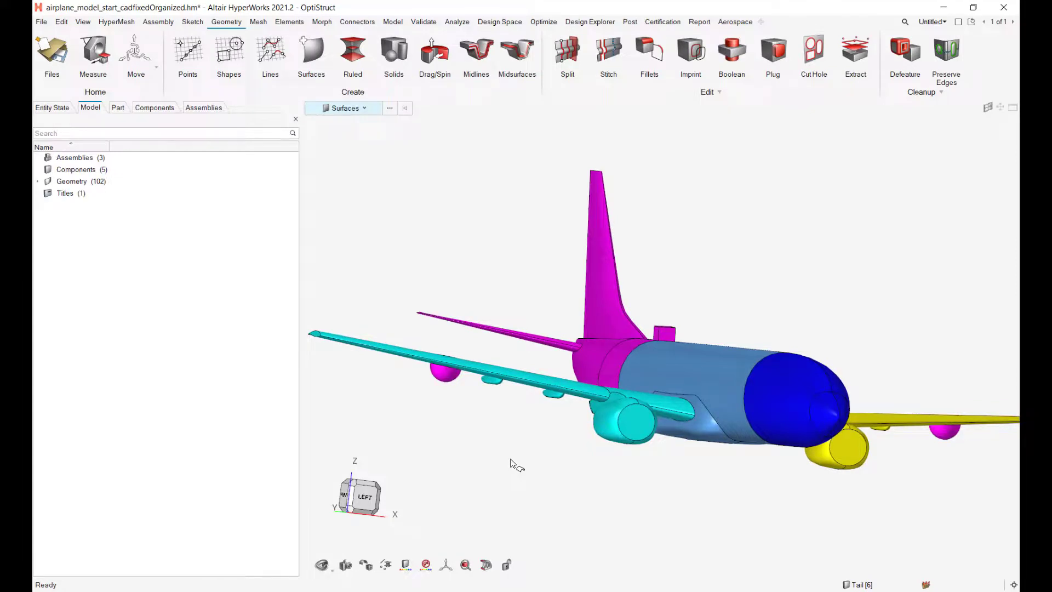
middle_drag(600, 459, 559, 470)
right_drag(585, 487, 512, 486)
Step: Save the model under the new name airplane_model_start_cadfixedOrganizedDomes.hm
click(42, 22)
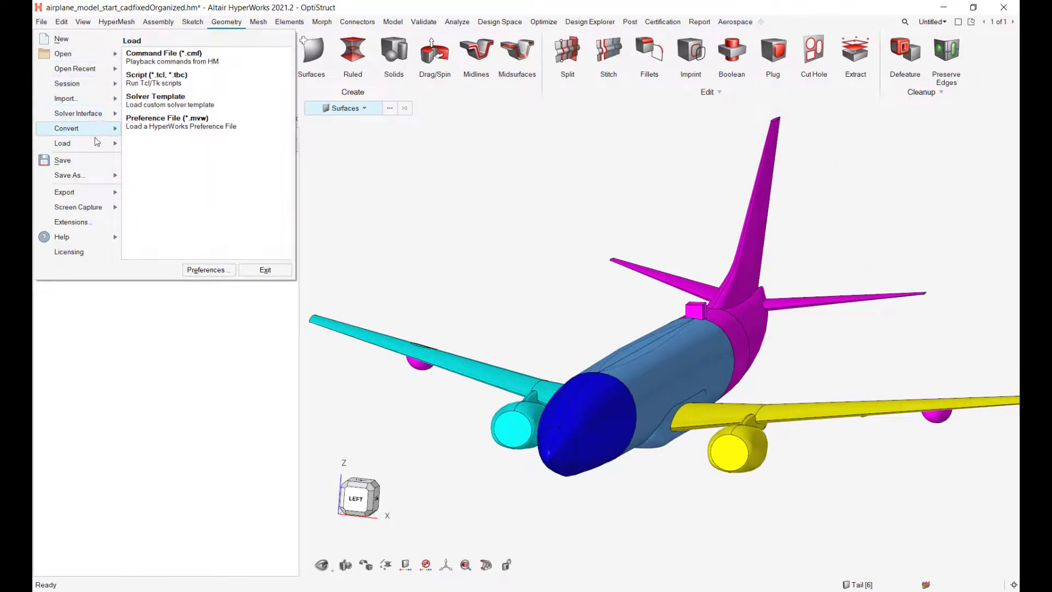
mouse_move(80, 173)
click(180, 65)
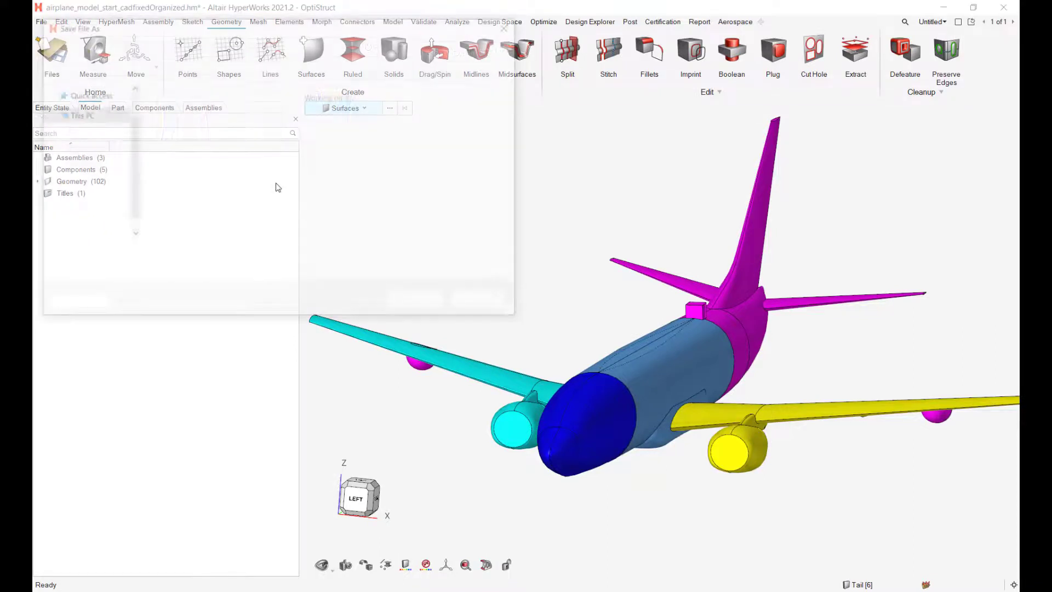
click(261, 255)
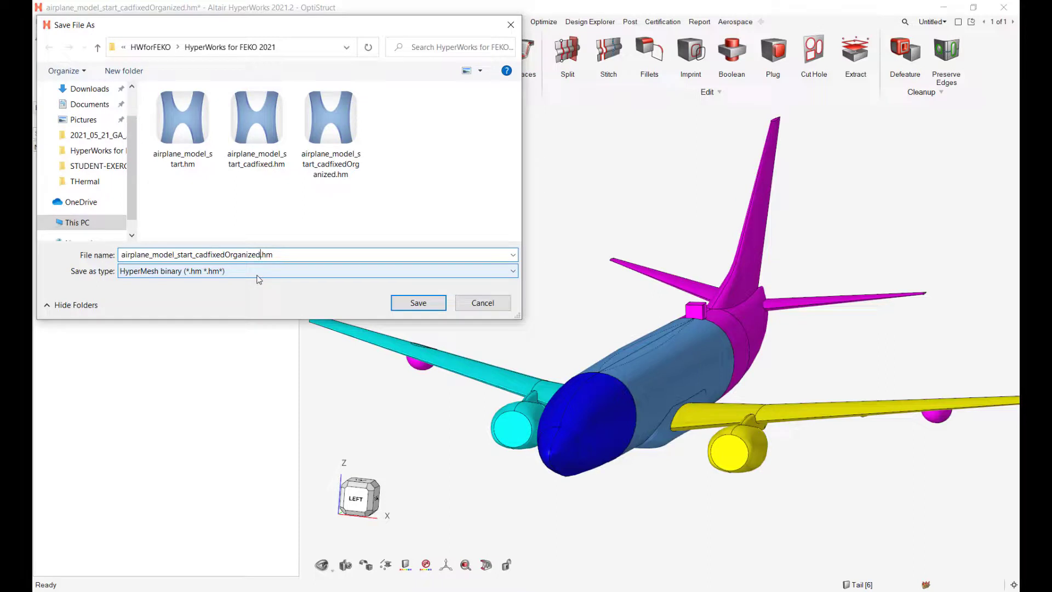
text(Shared)
key(Return)
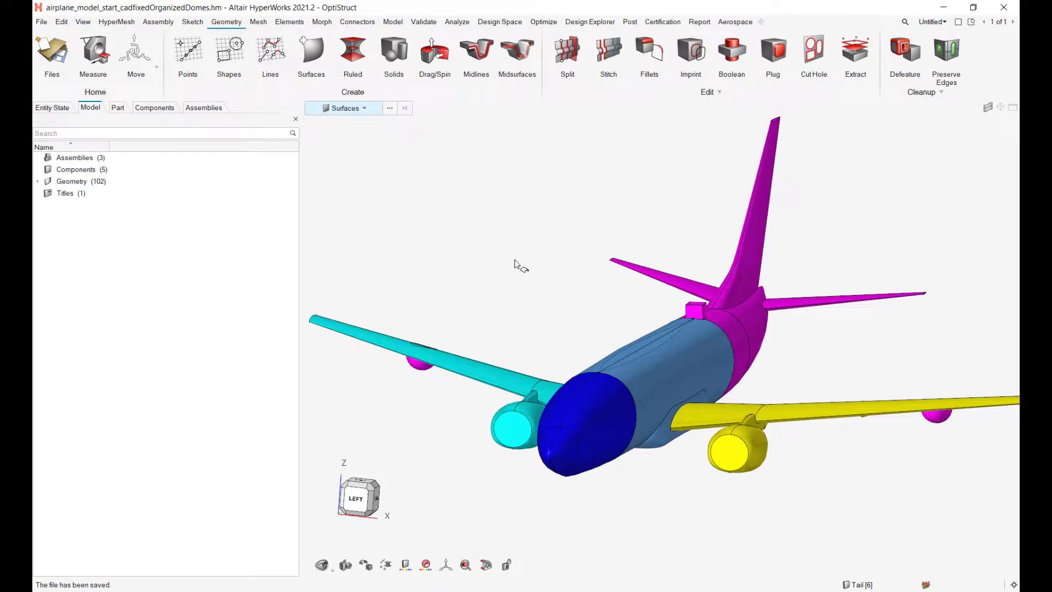
right_drag(430, 238, 446, 264)
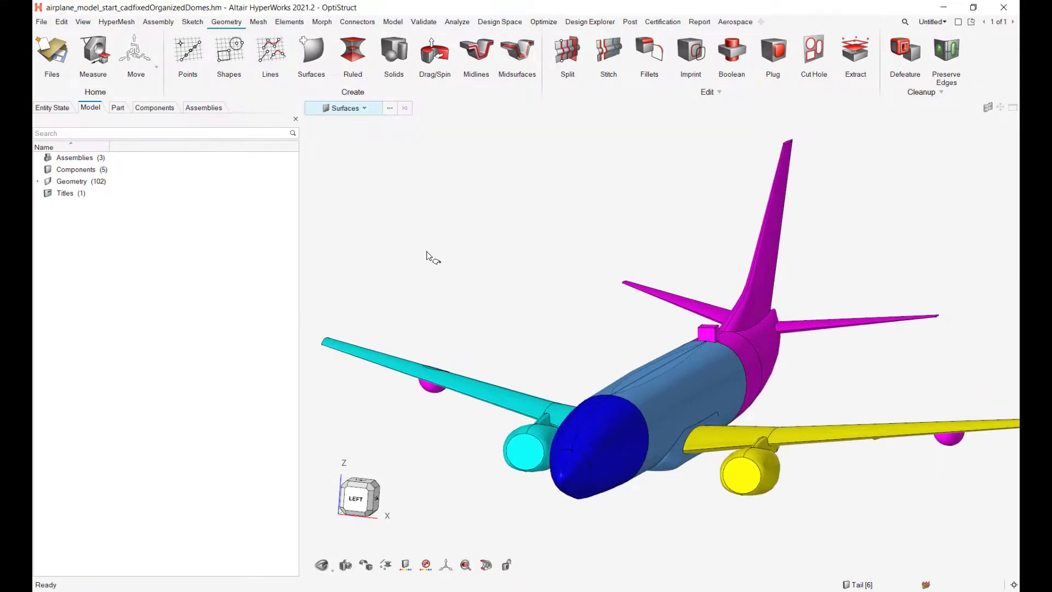
middle_drag(441, 253, 453, 279)
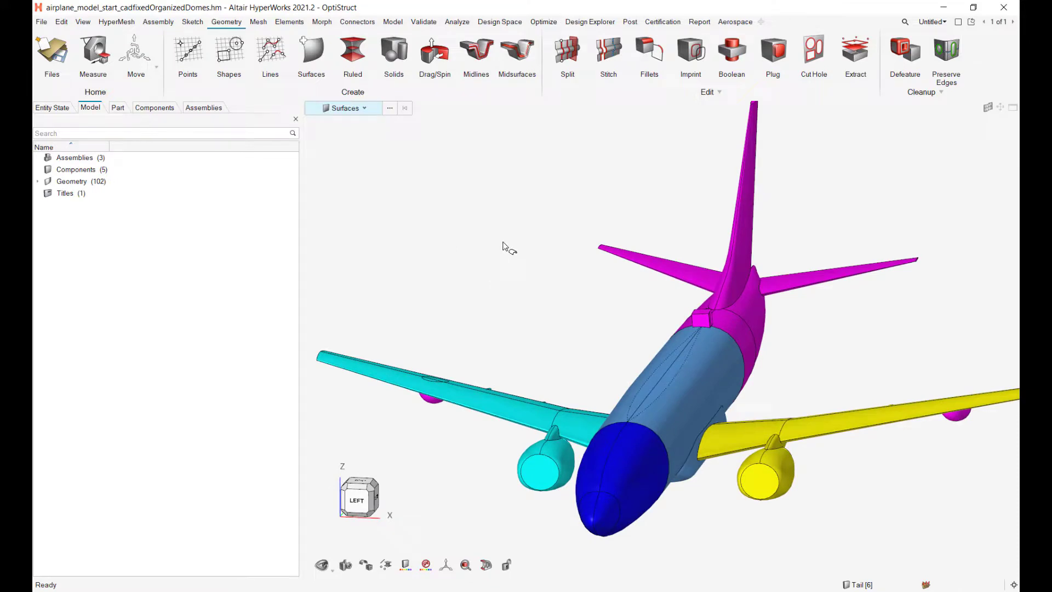
right_drag(546, 259, 539, 225)
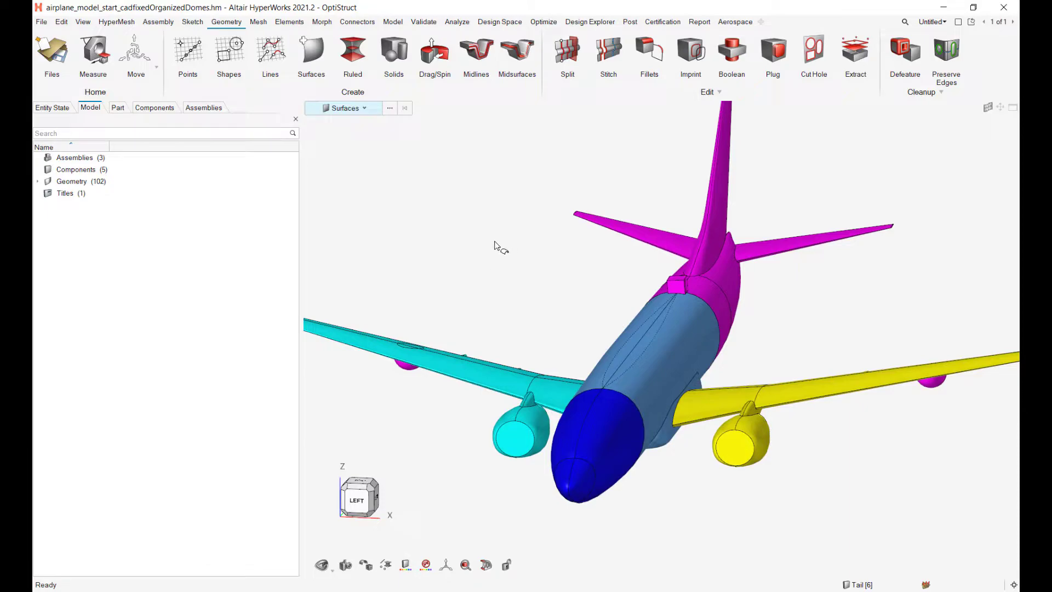